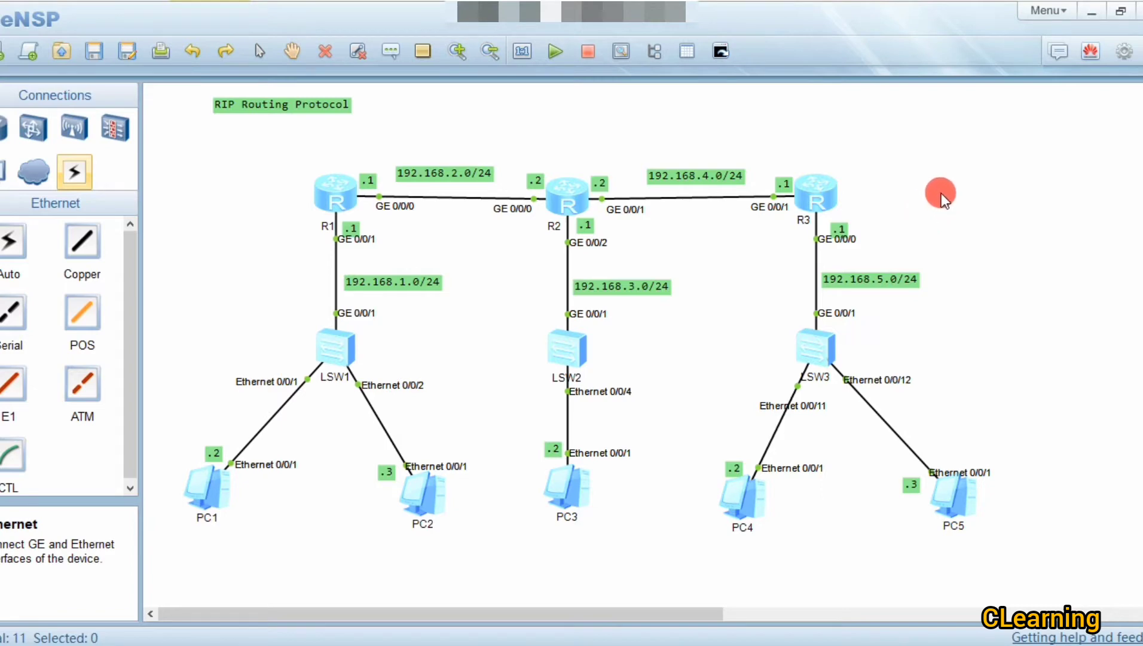
pyautogui.click(566, 201)
pyautogui.moveTo(565, 199); pyautogui.dragTo(557, 203)
pyautogui.click(643, 260)
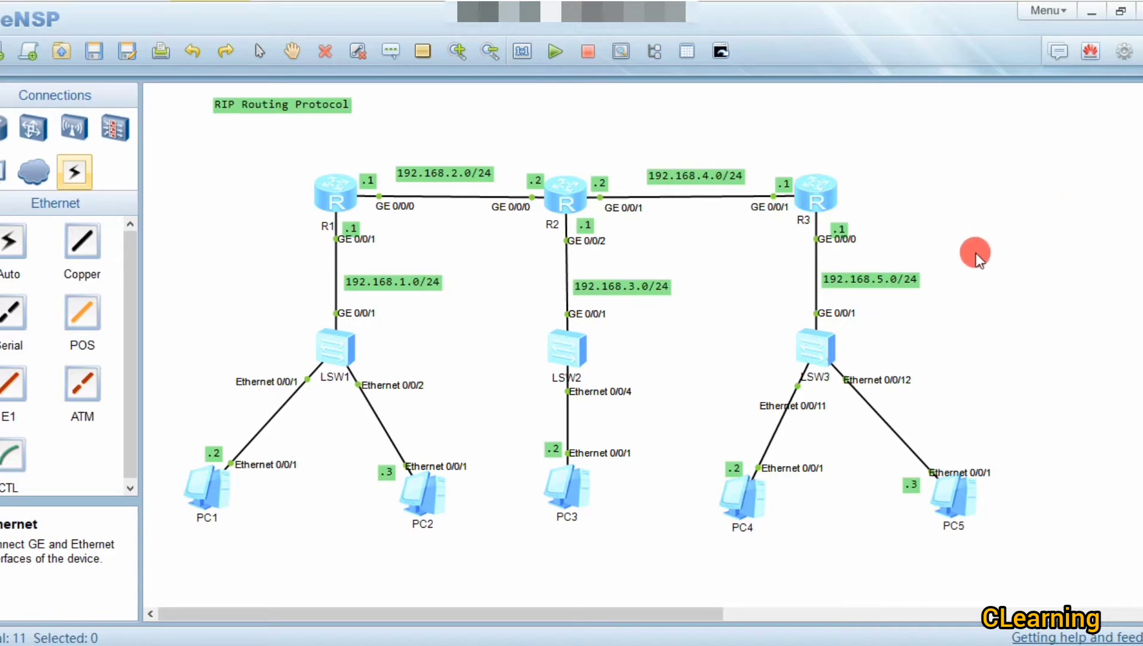
# Step: Set PC1's static IPv4 address to 192.168.1.2 in its basic configuration
pyautogui.doubleClick(222, 487)
pyautogui.click(399, 287)
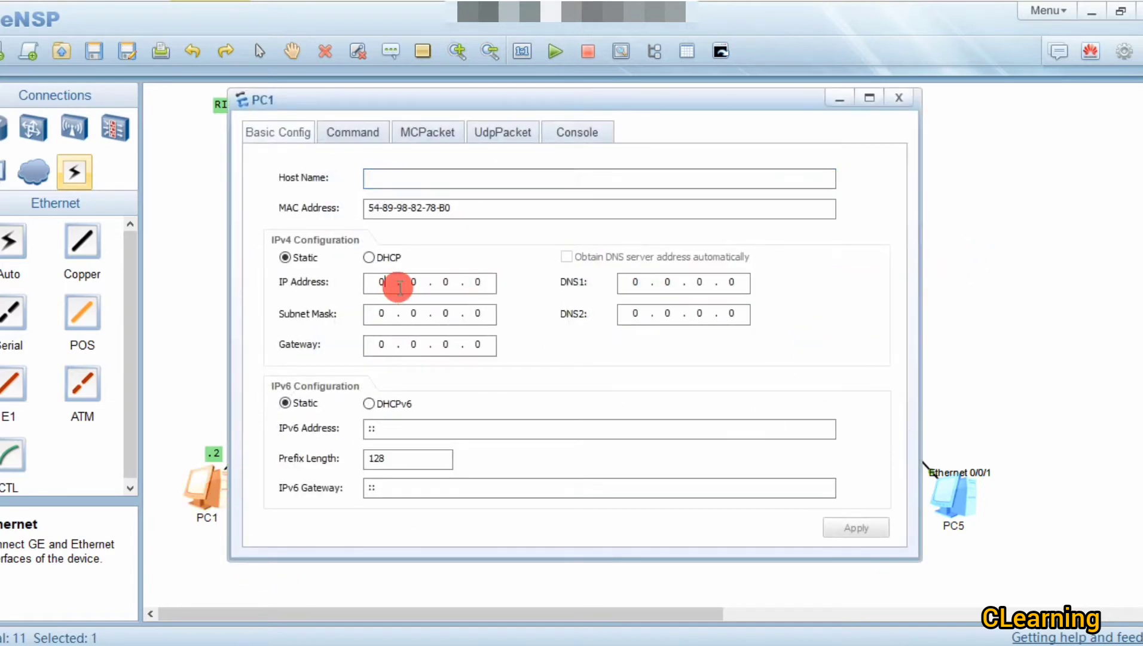
pyautogui.write('192.')
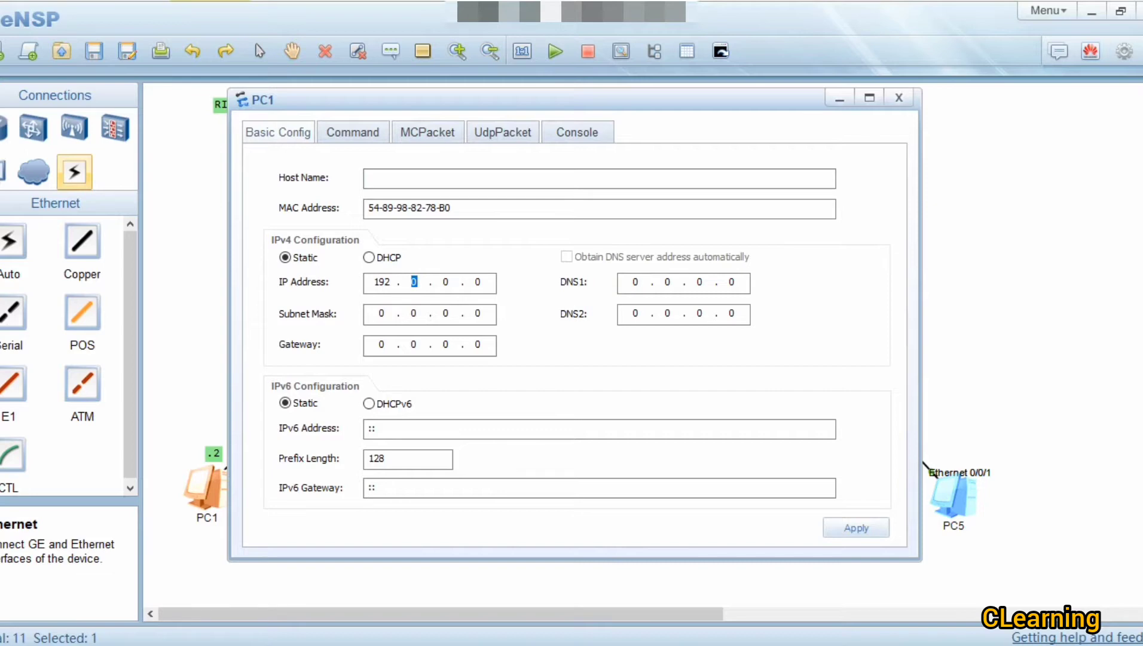
pyautogui.write('168.1.1')
pyautogui.press('BackSpace')
pyautogui.write('2')
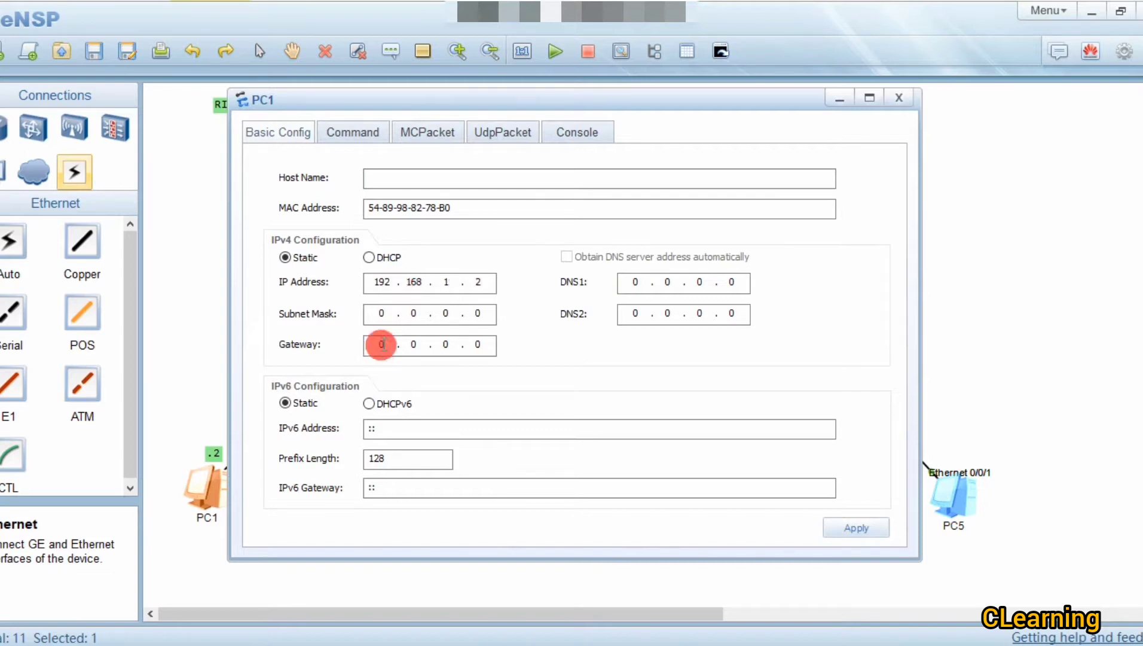
# Step: Enter 255.255 as the first two octets of PC1's subnet mask
pyautogui.click(391, 315)
pyautogui.write('192')
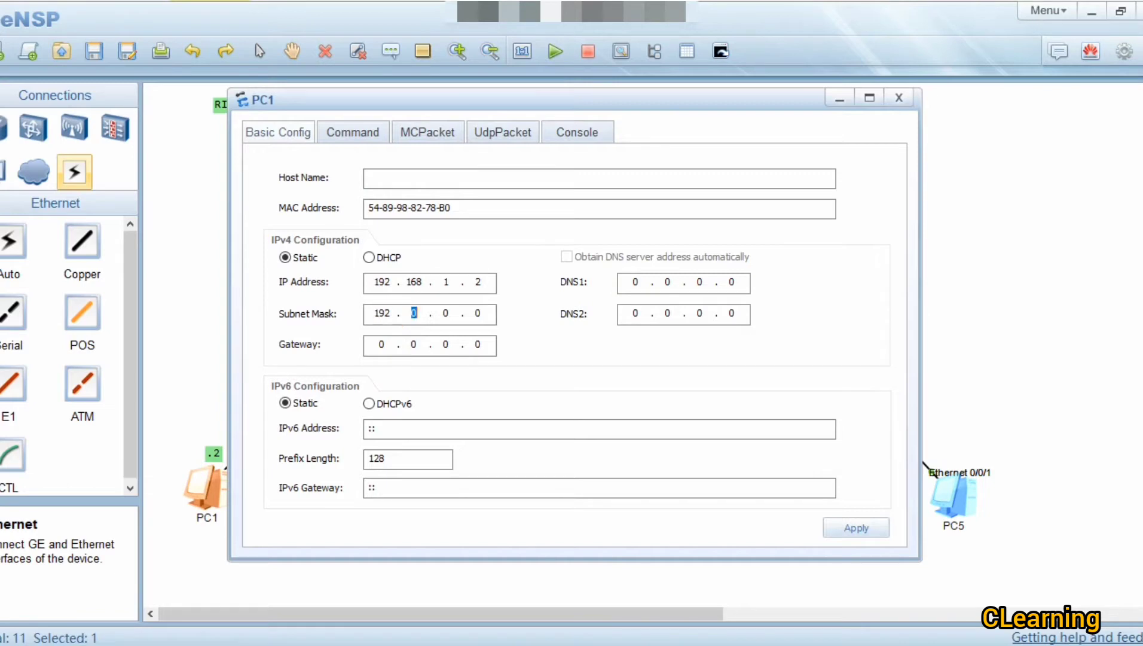
pyautogui.press('BackSpace')
pyautogui.press('BackSpace')
pyautogui.press('BackSpace')
pyautogui.press('BackSpace')
pyautogui.write('255 . 255')
# Step: Set PC5's gateway to 192.168.5.1, then apply and close its configuration
pyautogui.click(384, 344)
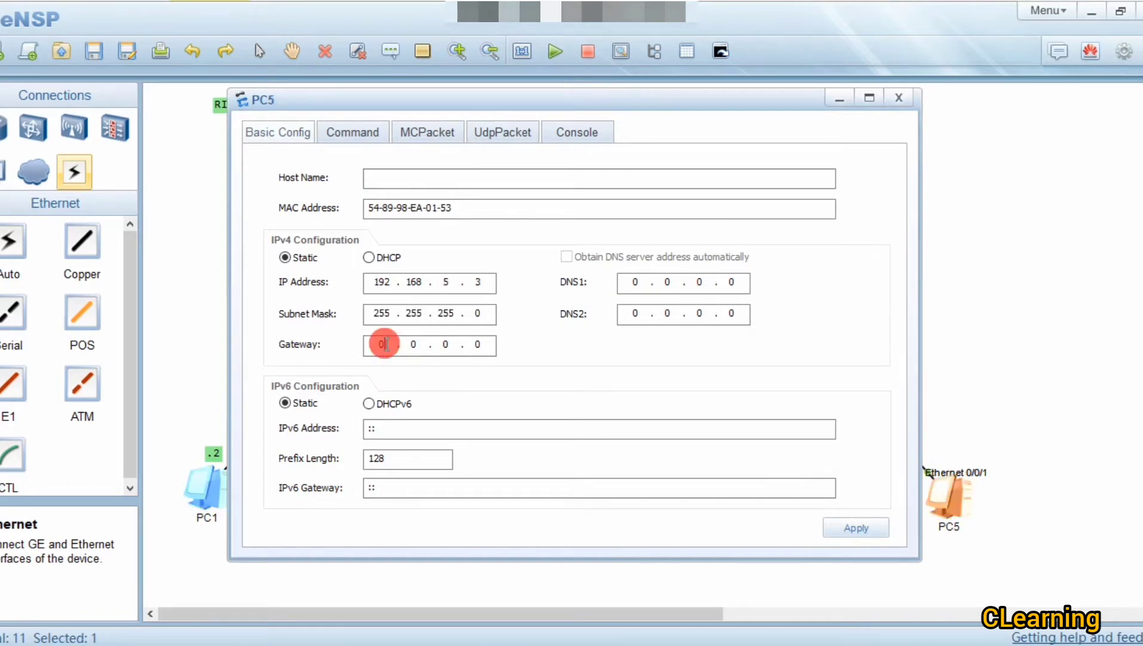
pyautogui.write('192.168.')
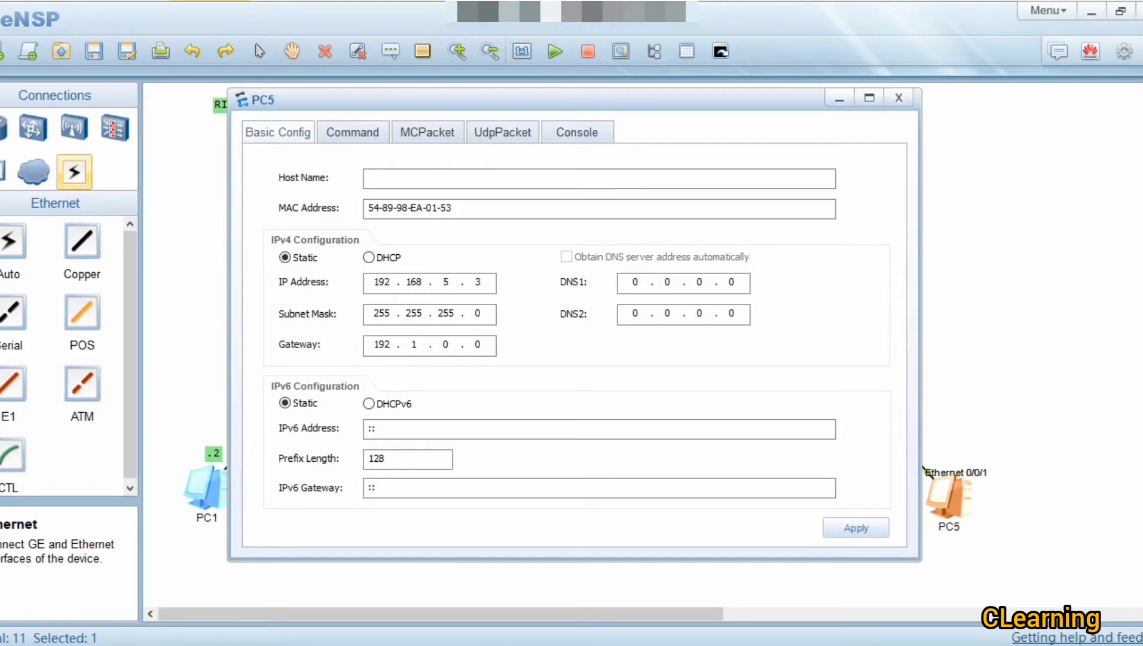
pyautogui.write('5.1')
pyautogui.click(848, 528)
pyautogui.click(901, 101)
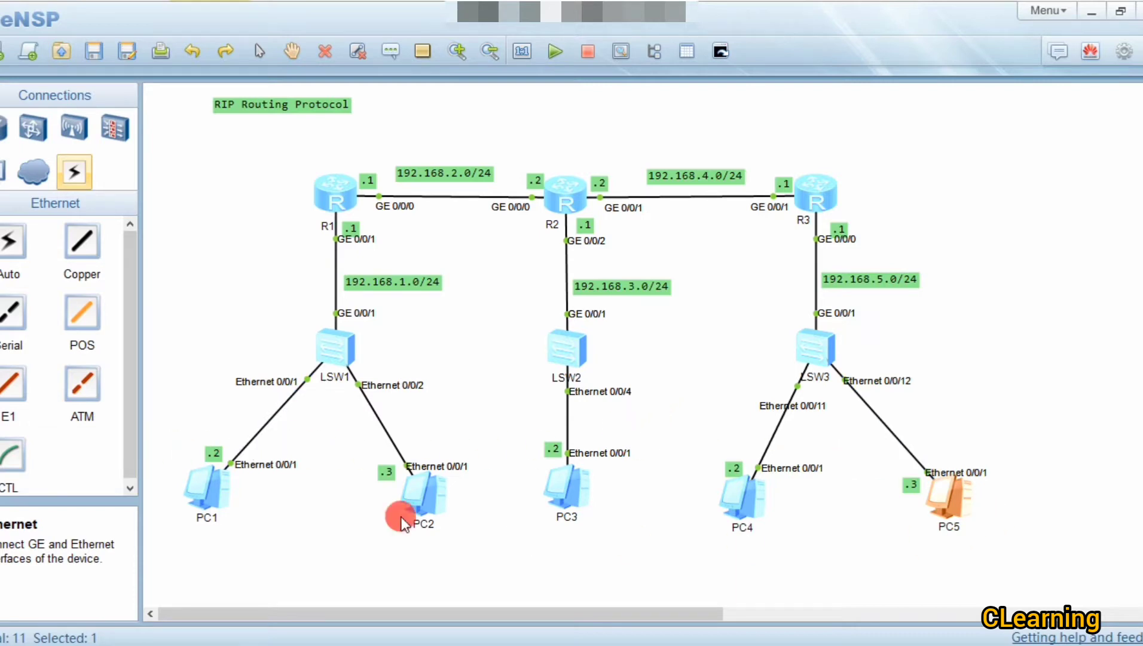
pyautogui.click(295, 522)
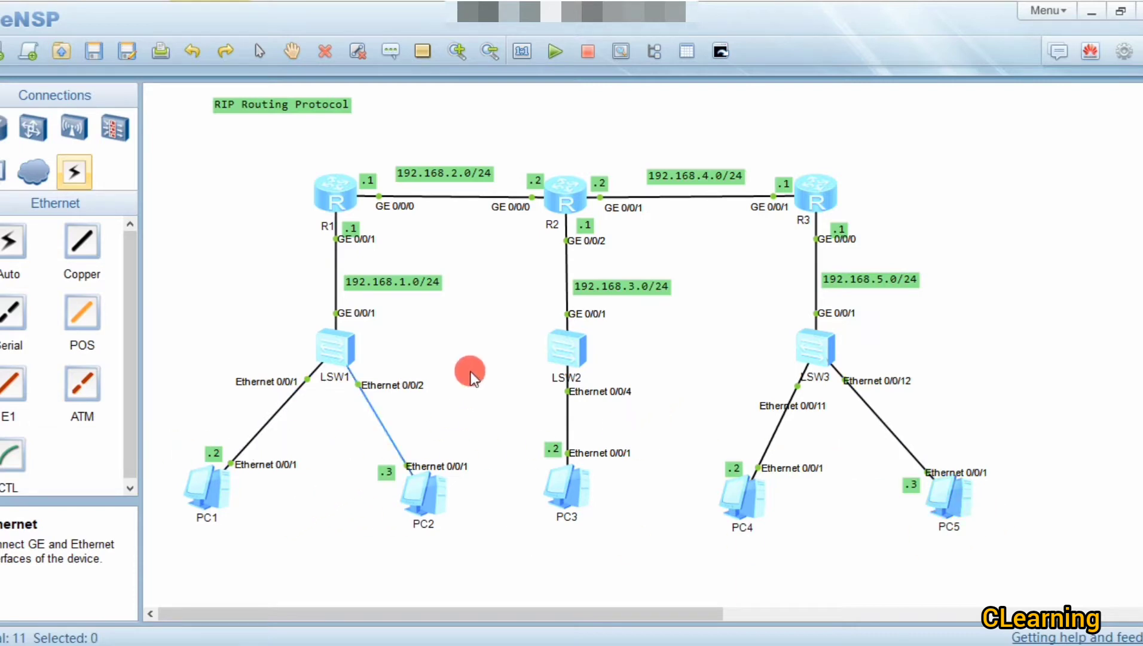
# Step: Open router R1's console beside the topology and enter system view with sys
pyautogui.doubleClick(342, 201)
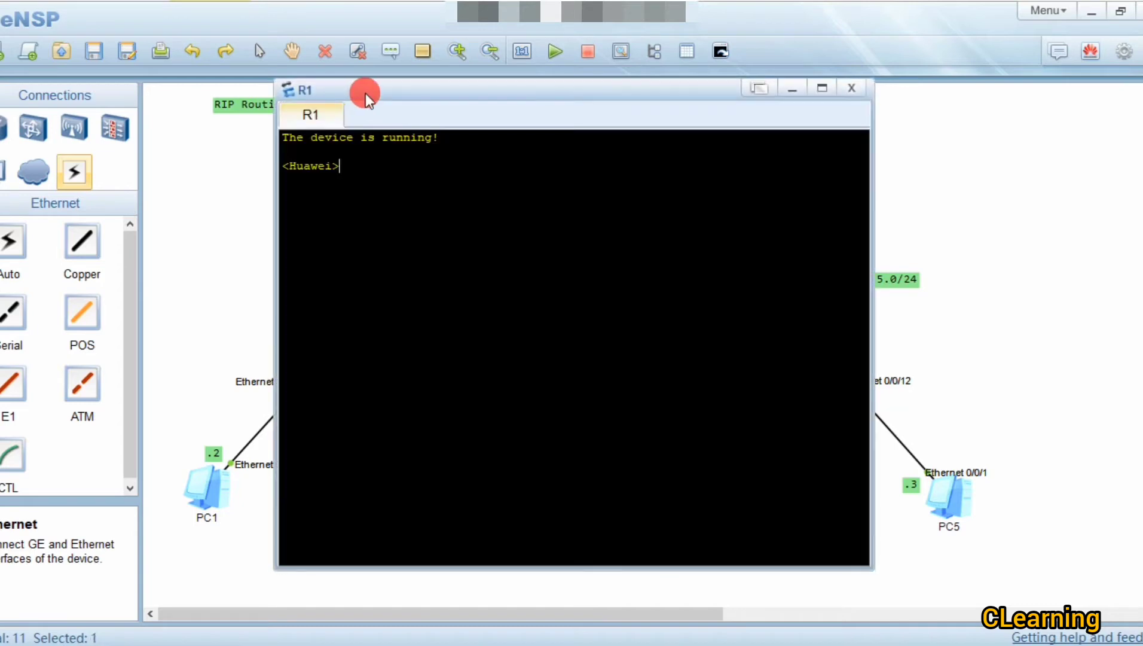
pyautogui.moveTo(365, 93); pyautogui.dragTo(720, 112)
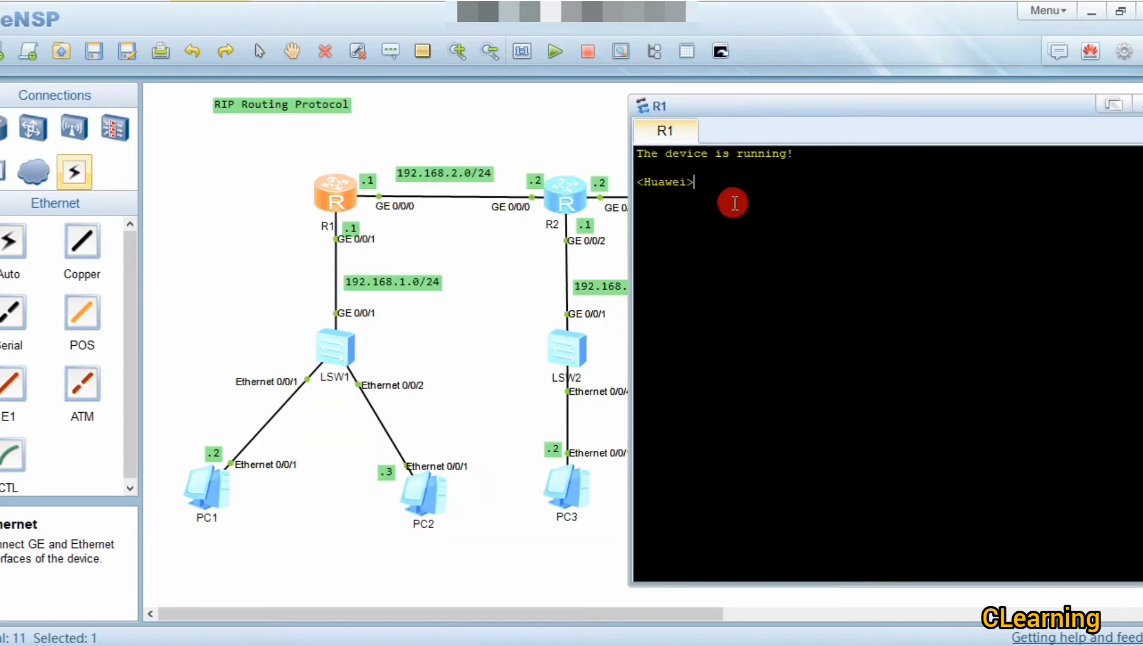
pyautogui.write('sys')
pyautogui.press('Return')
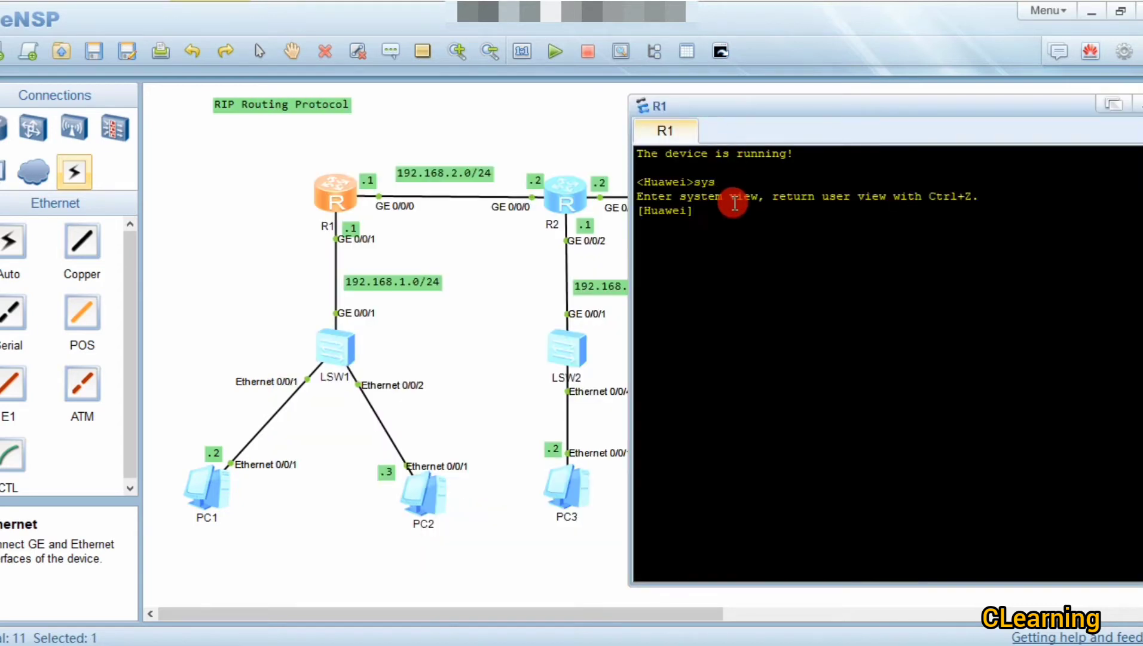
# Step: Assign IP address 192.168.1.1 with mask length 24 to R1's interface g0/0/1
pyautogui.write('int g0/0/1')
pyautogui.press('Return')
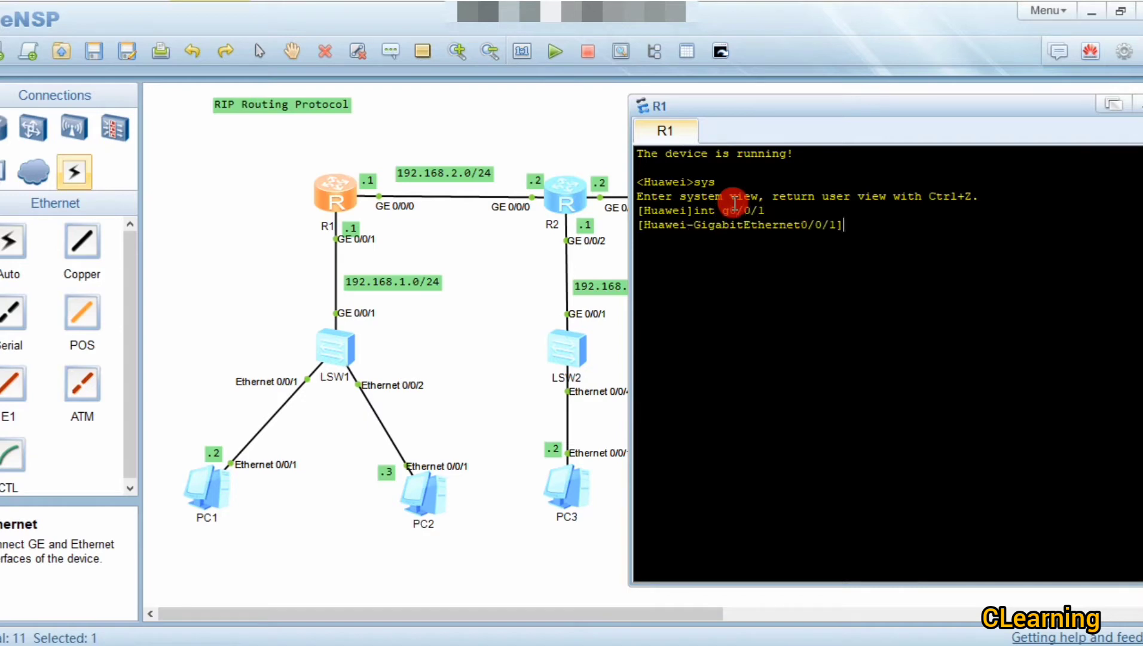
pyautogui.write('ip ad')
pyautogui.press('Tab')
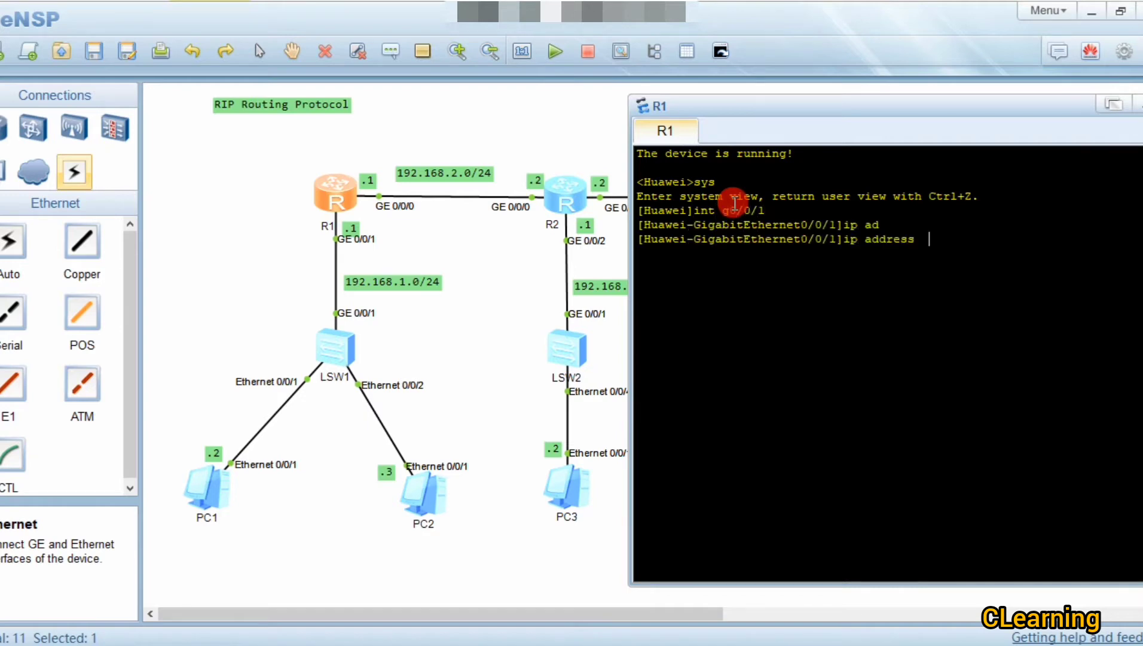
pyautogui.write('192.168.1.1 24')
pyautogui.press('BackSpace')
pyautogui.press('BackSpace')
pyautogui.write('24')
pyautogui.press('Return')
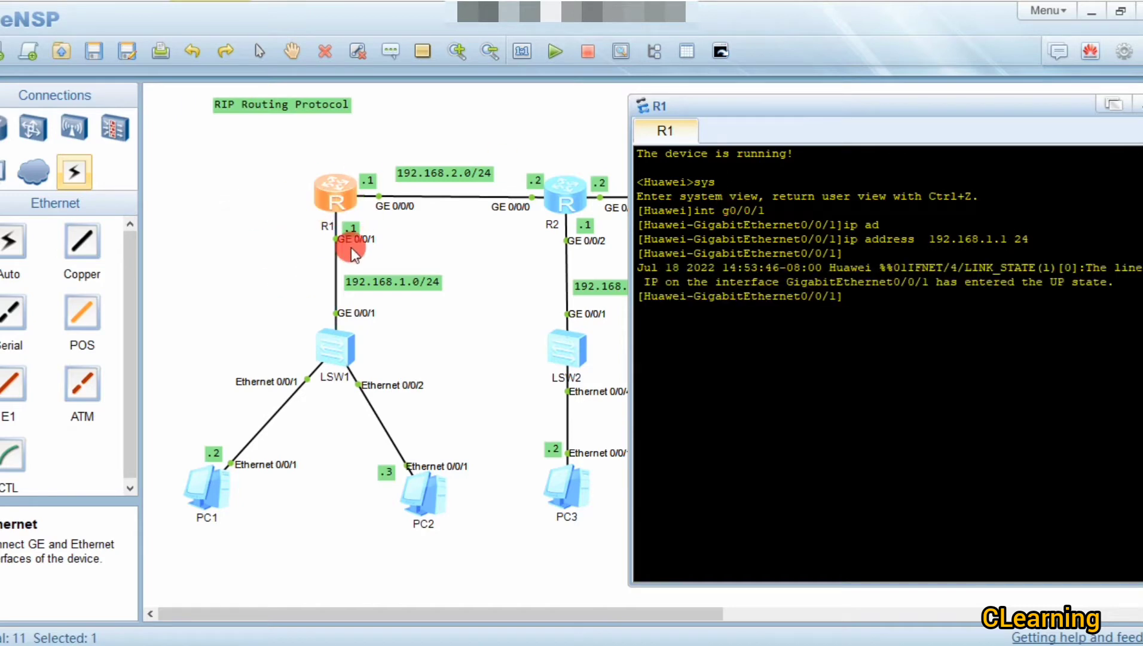
# Step: Enter R1's interface g0/0/0 view and try to set its address with the line 192.168.2.1 24
pyautogui.click(335, 245)
pyautogui.press('Up')
pyautogui.press('Up')
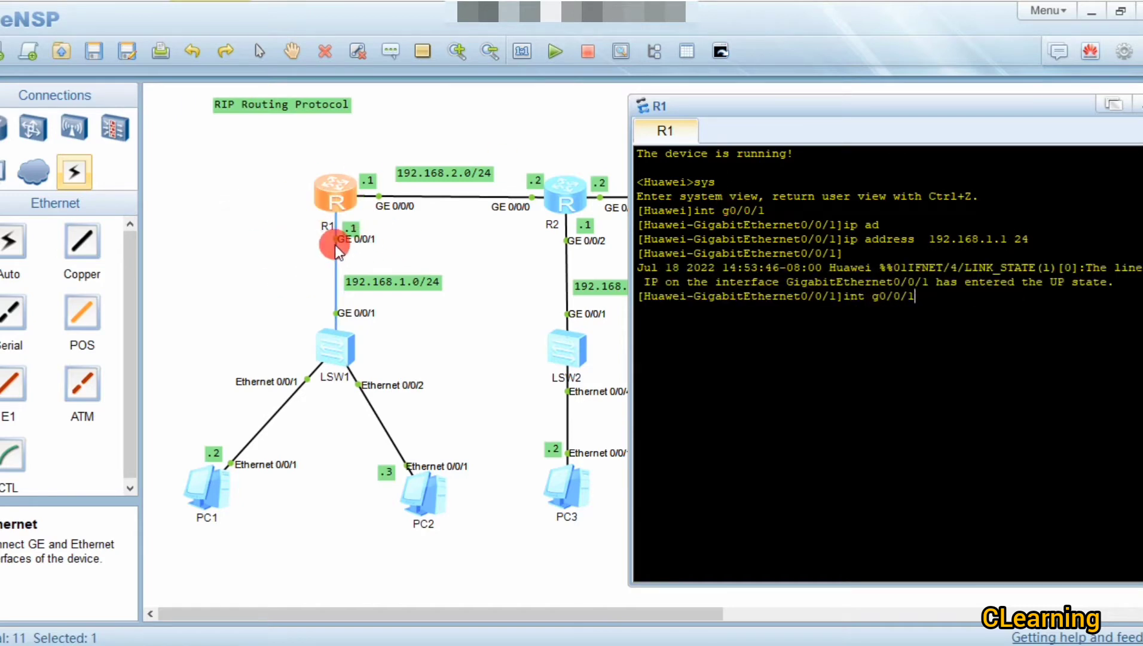
pyautogui.press('BackSpace')
pyautogui.write('0')
pyautogui.press('Return')
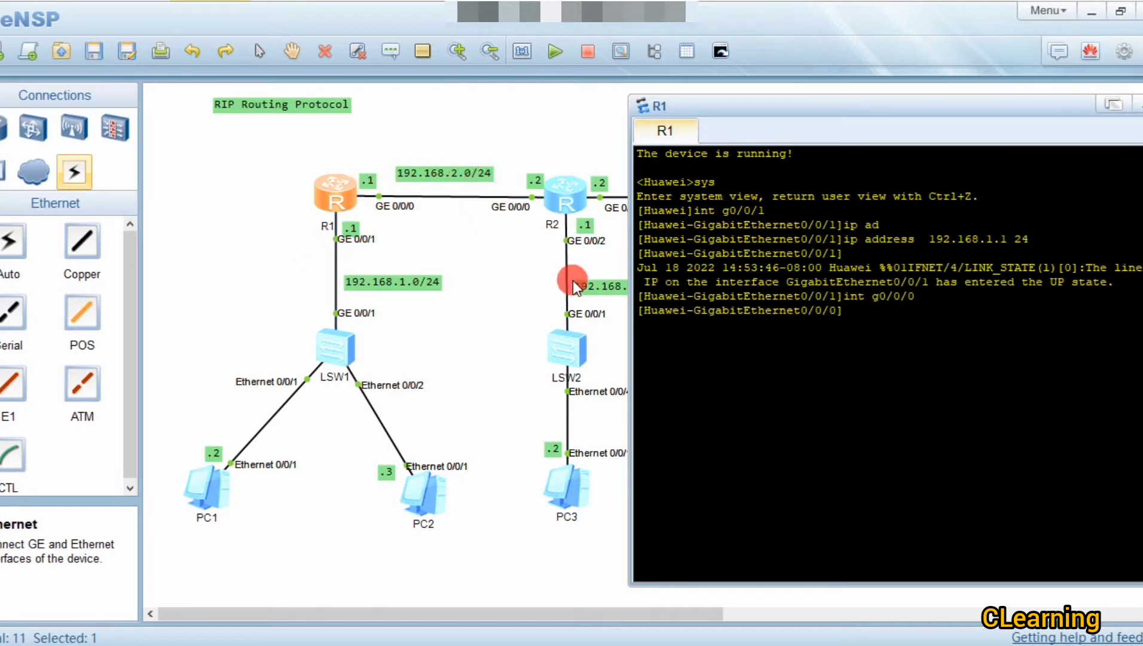
pyautogui.write('192.168.2.1 24')
pyautogui.press('Return')
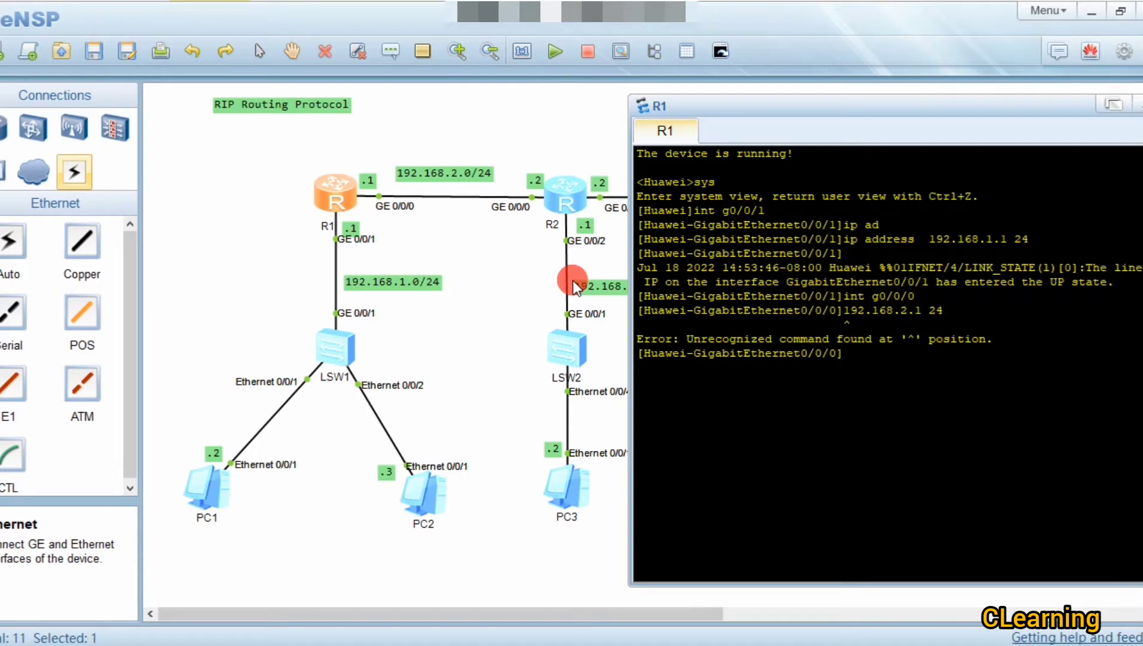
# Step: Reissue the address line on R1's g0/0/0 in corrected form as ip ad 192.168.2.1 24
pyautogui.press('Up')
pyautogui.press('Left')
pyautogui.press('Left')
pyautogui.press('Left')
pyautogui.press('Left')
pyautogui.press('Left')
pyautogui.press('Left')
pyautogui.press('Left')
pyautogui.press('Left')
pyautogui.press('Left')
pyautogui.press('Left')
pyautogui.press('Left')
pyautogui.press('Left')
pyautogui.press('Left')
pyautogui.write('ip a')
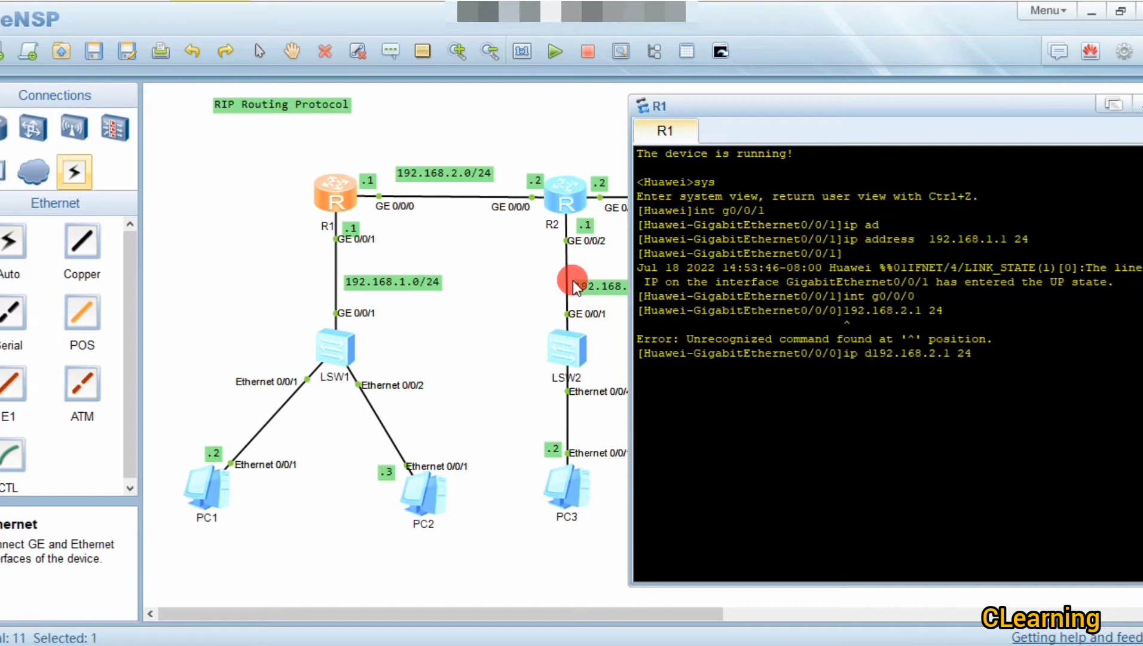
pyautogui.write('d')
pyautogui.press('BackSpace')
pyautogui.press('BackSpace')
pyautogui.press('BackSpace')
pyautogui.write('ad')
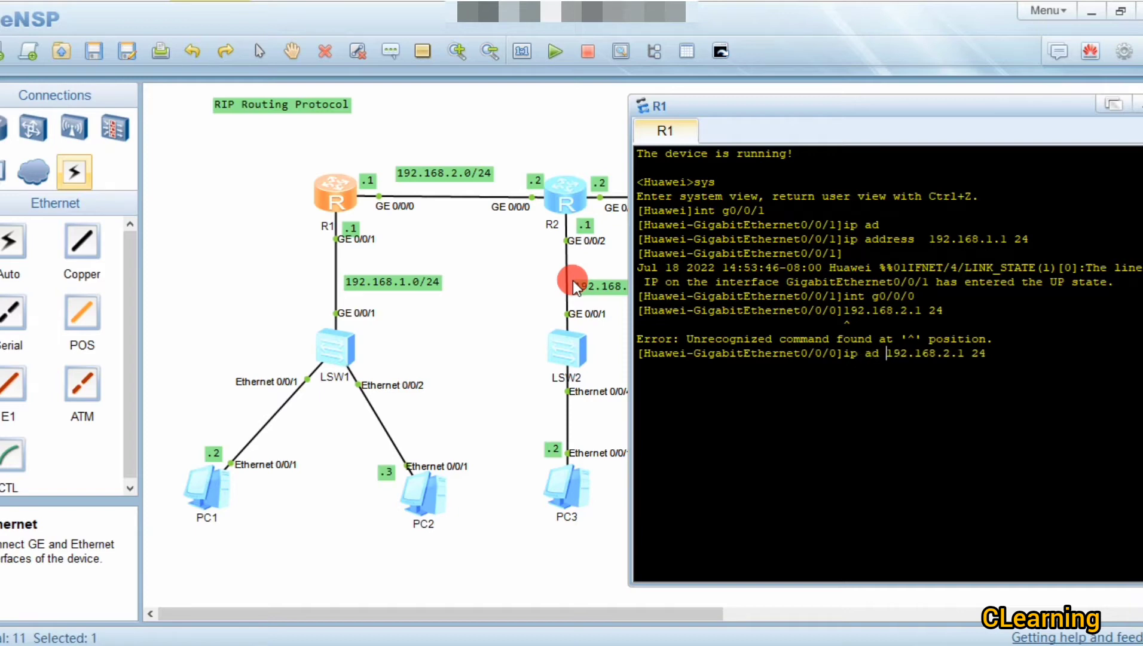
pyautogui.press('Return')
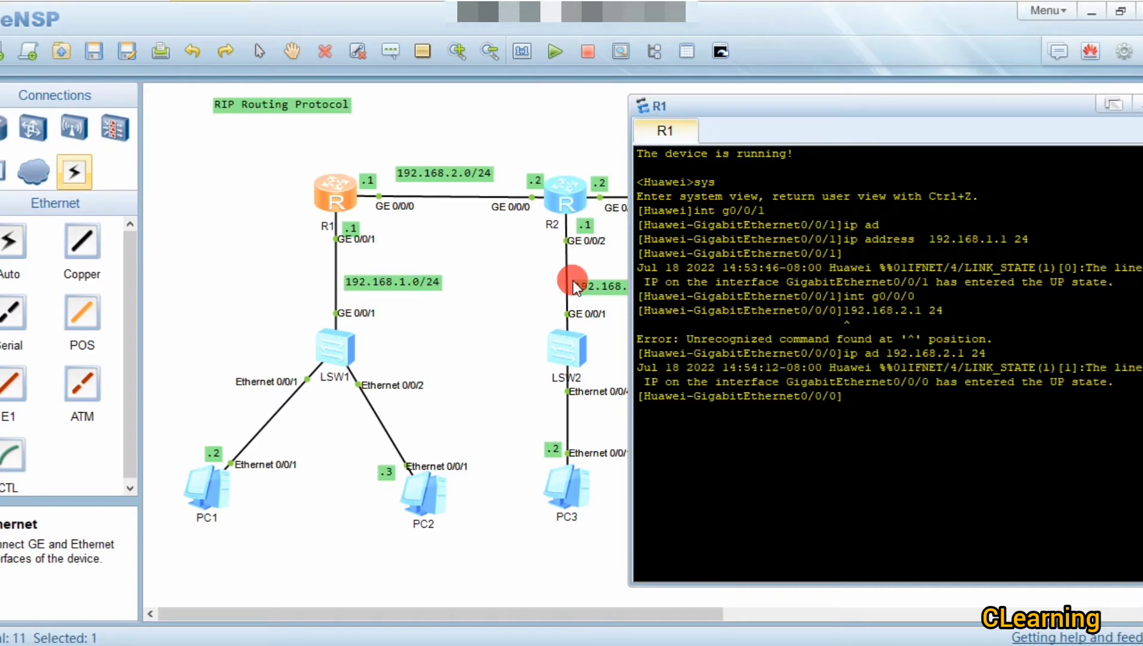
# Step: Open router R2's console, place it clear of the R2 links, and enter system view with sys
pyautogui.click(577, 535)
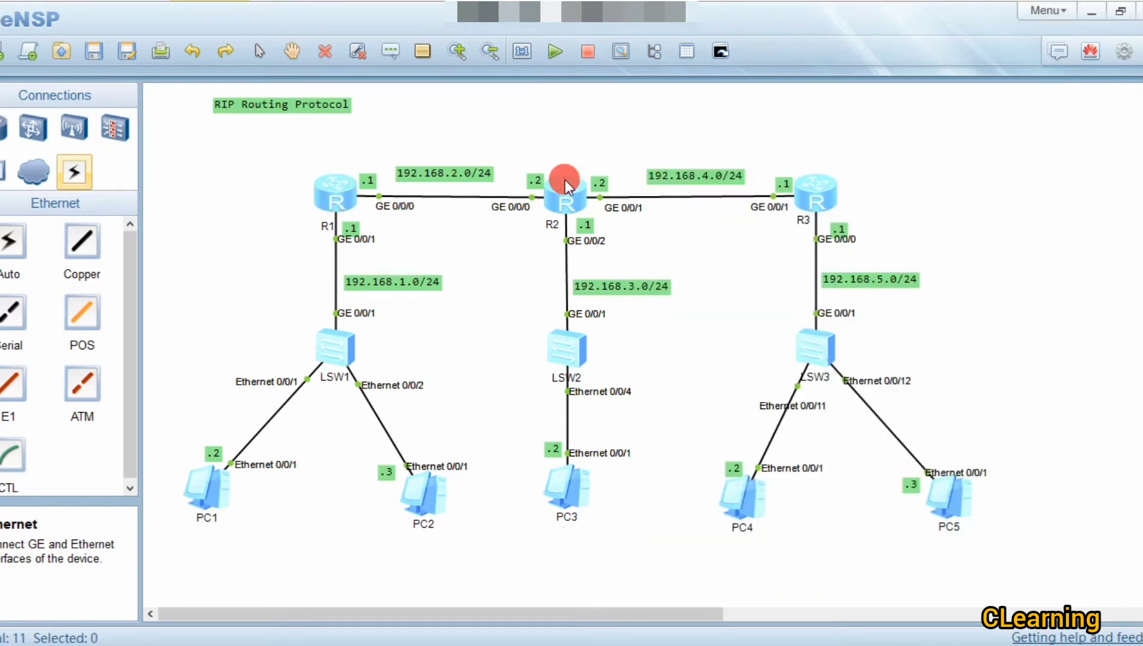
pyautogui.doubleClick(569, 191)
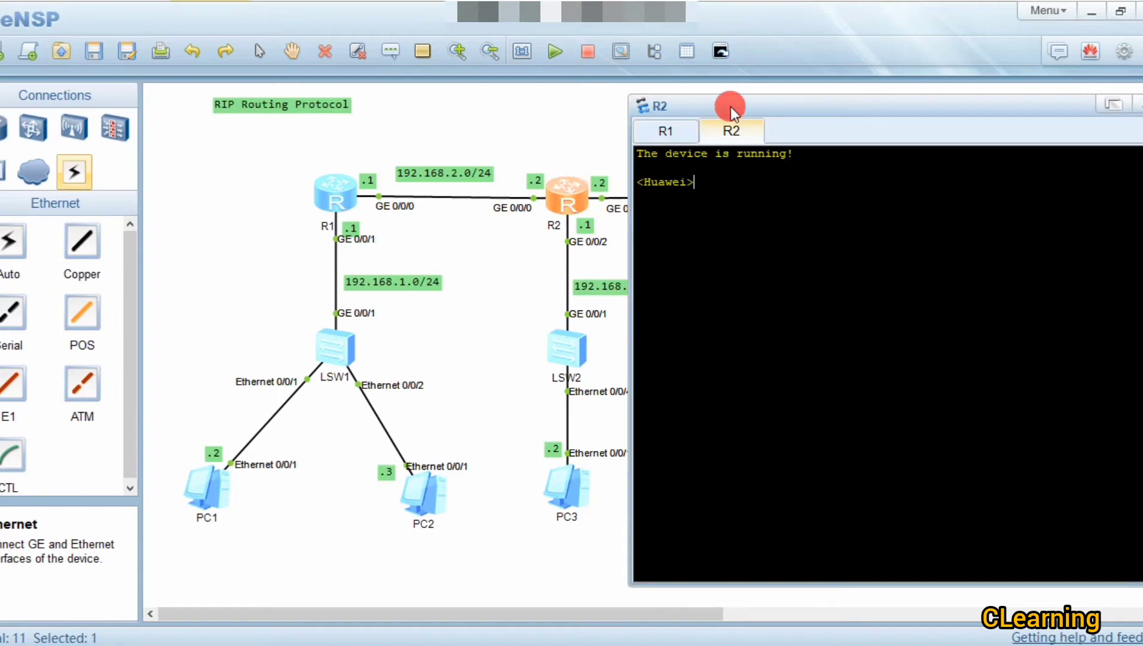
pyautogui.moveTo(730, 107); pyautogui.dragTo(864, 139)
pyautogui.write('sys')
pyautogui.press('Return')
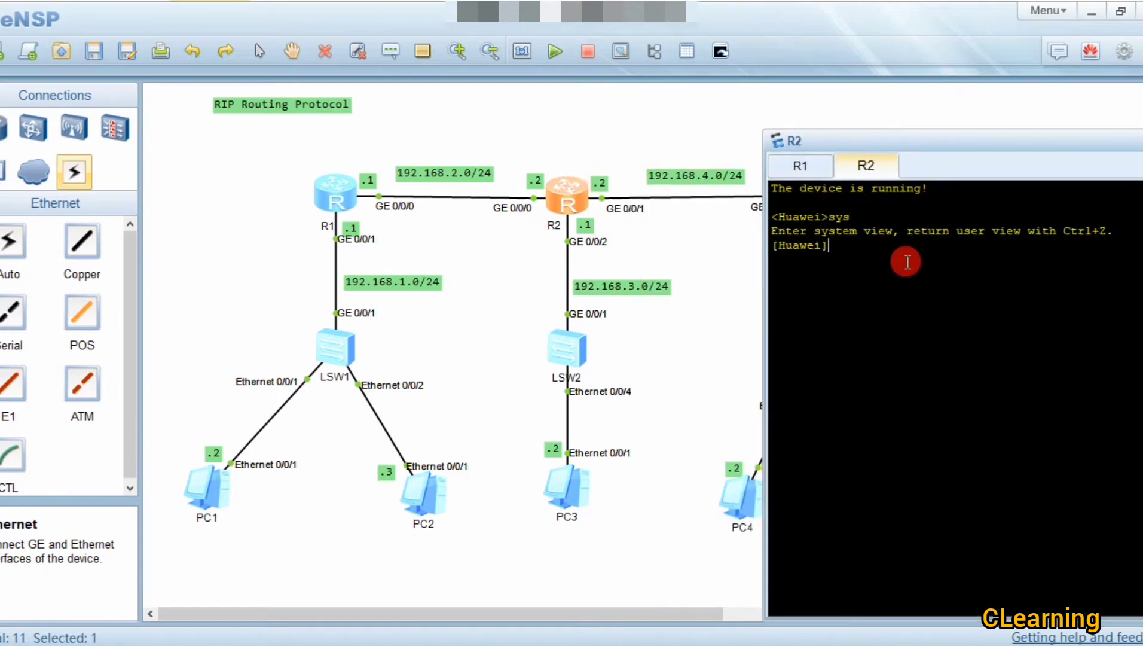
# Step: Enter R2's interface g0/0/0 view and try to assign ip address 192.168.2.2 without a mask
pyautogui.write('int g0/0/0')
pyautogui.press('Return')
pyautogui.write('ip ad')
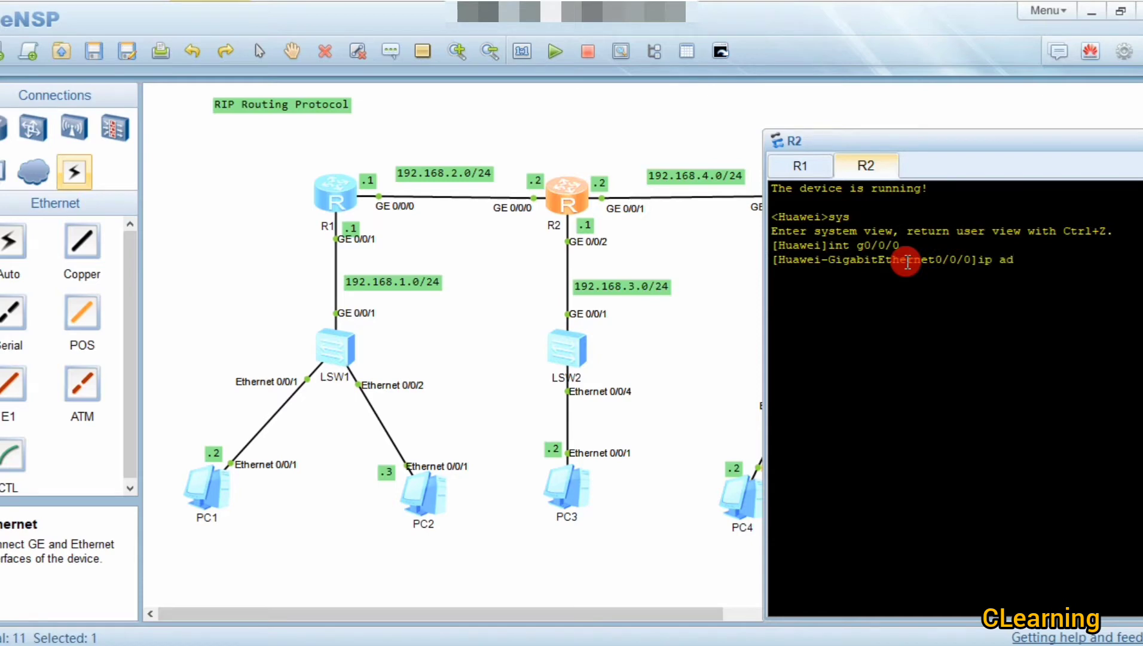
pyautogui.press('Tab')
pyautogui.write('192')
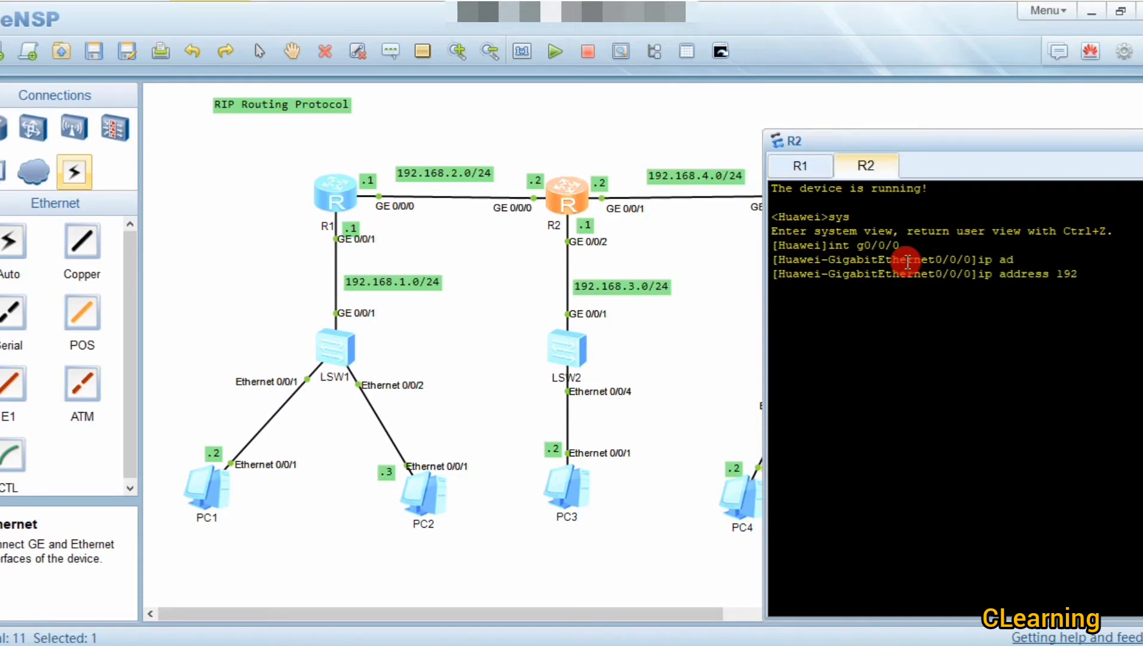
pyautogui.write('.168.2.2')
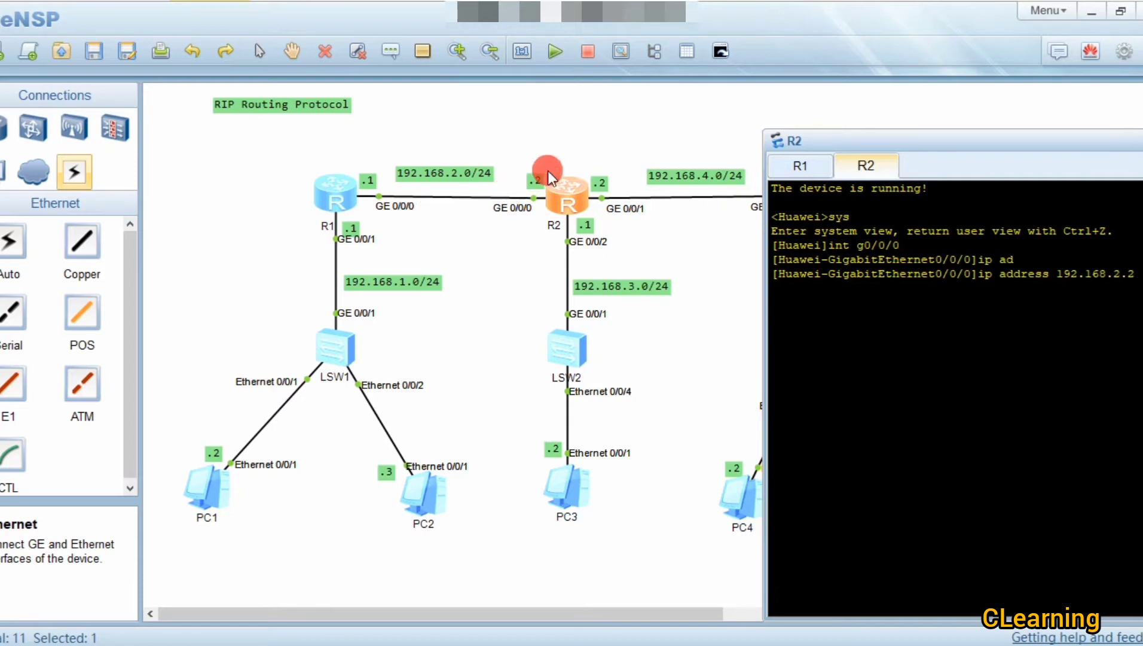
pyautogui.press('Return')
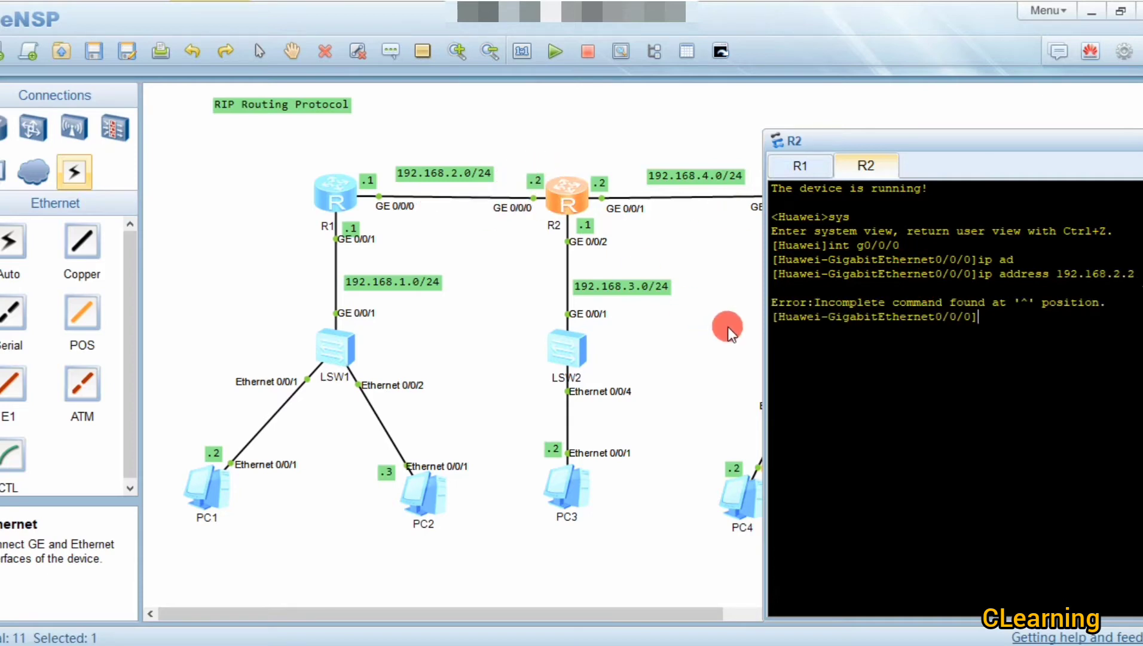
# Step: Reissue ip address 192.168.2.2 on R2's g0/0/0, adding the mask length of the 192.168.2.0/24 network
pyautogui.press('BackSpace')
pyautogui.press('BackSpace')
pyautogui.press('BackSpace')
pyautogui.press('BackSpace')
pyautogui.press('BackSpace')
pyautogui.press('BackSpace')
pyautogui.press('BackSpace')
pyautogui.press('BackSpace')
pyautogui.press('BackSpace')
pyautogui.press('BackSpace')
pyautogui.press('BackSpace')
pyautogui.press('BackSpace')
pyautogui.press('BackSpace')
pyautogui.press('BackSpace')
pyautogui.press('BackSpace')
pyautogui.press('BackSpace')
pyautogui.press('BackSpace')
pyautogui.press('BackSpace')
pyautogui.press('BackSpace')
pyautogui.press('BackSpace')
pyautogui.press('Up')
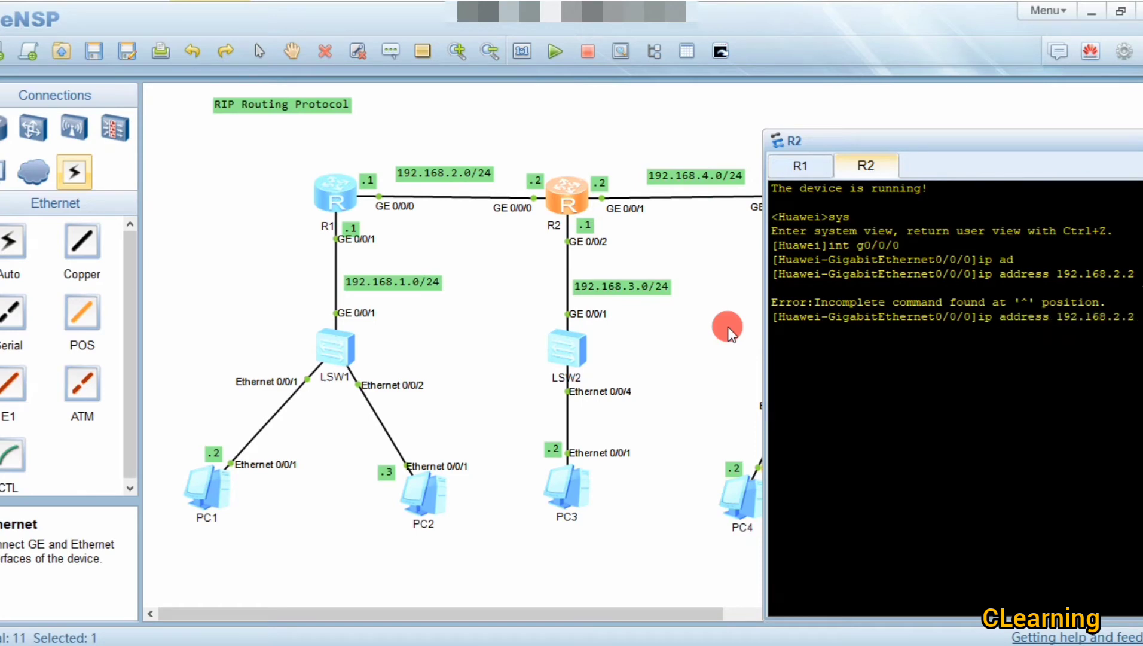
pyautogui.press('Return')
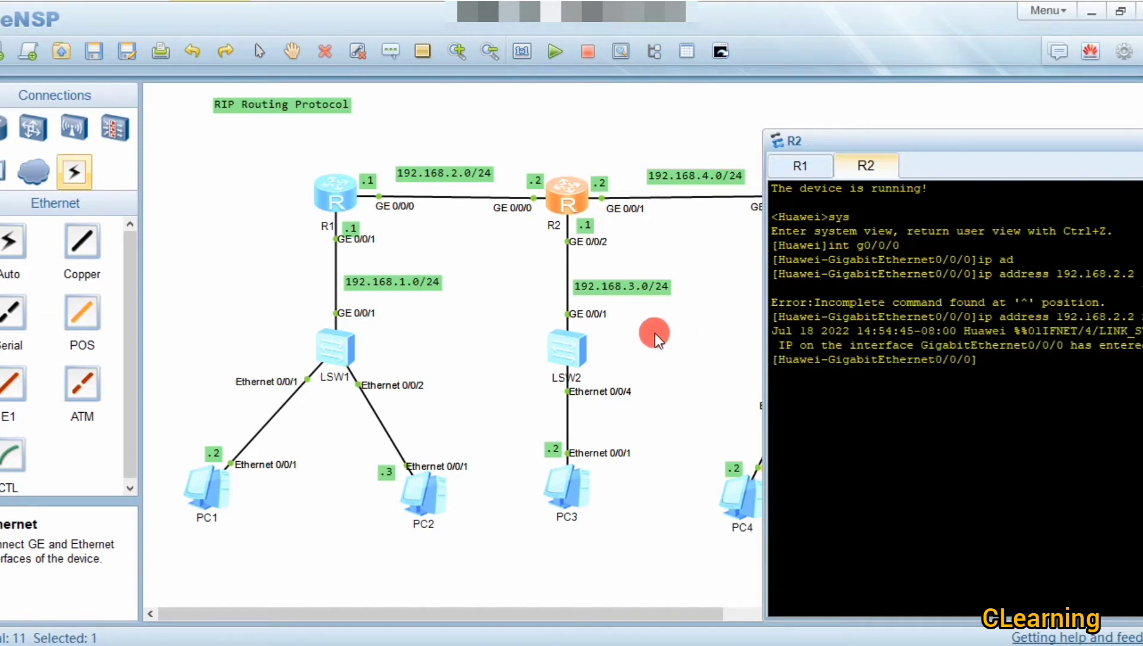
# Step: Switch to R2's interface g0/0/2 and assign it IP address 192.168.3.1 with its mask length
pyautogui.press('Up')
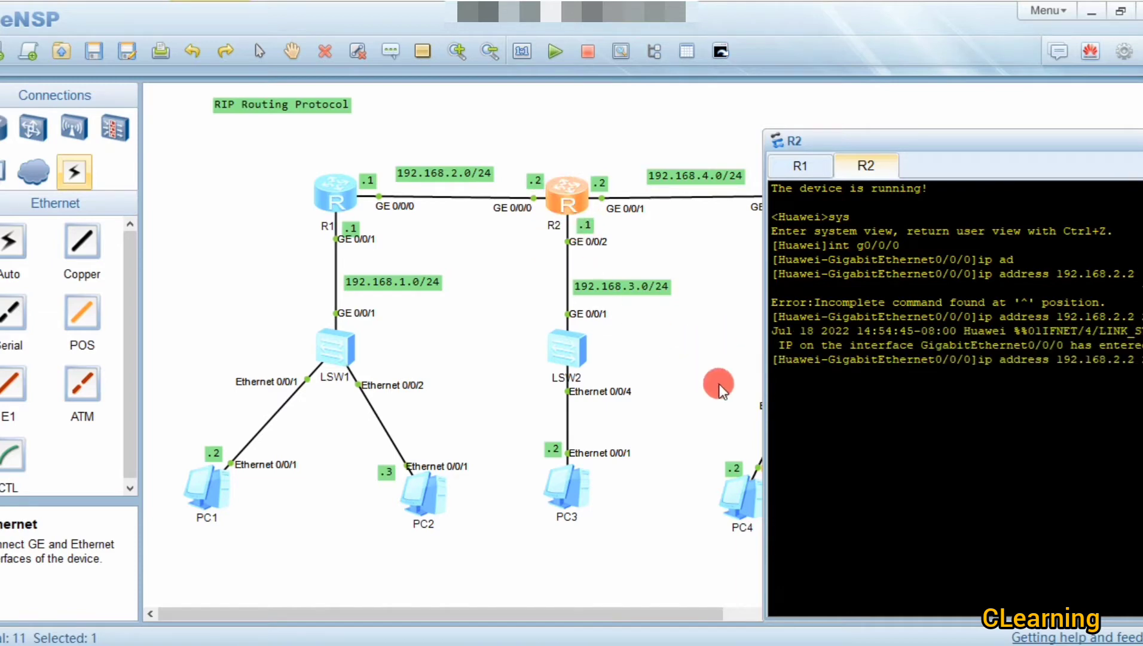
pyautogui.press('Up')
pyautogui.press('Up')
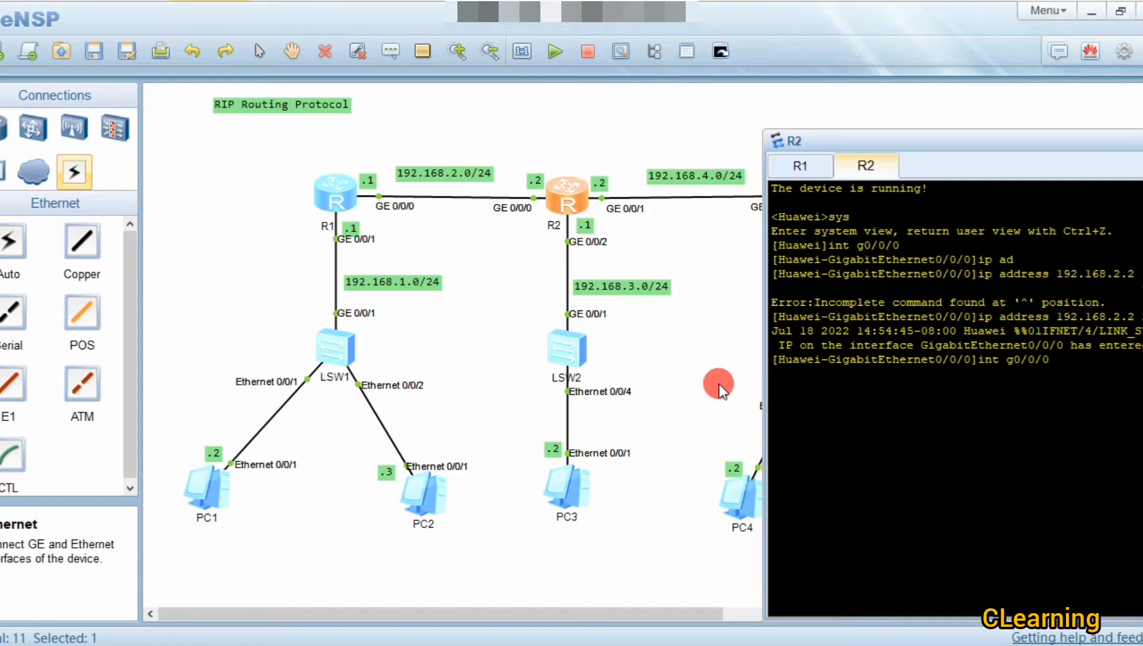
pyautogui.press('BackSpace')
pyautogui.write('2')
pyautogui.press('Return')
pyautogui.write('ip ad')
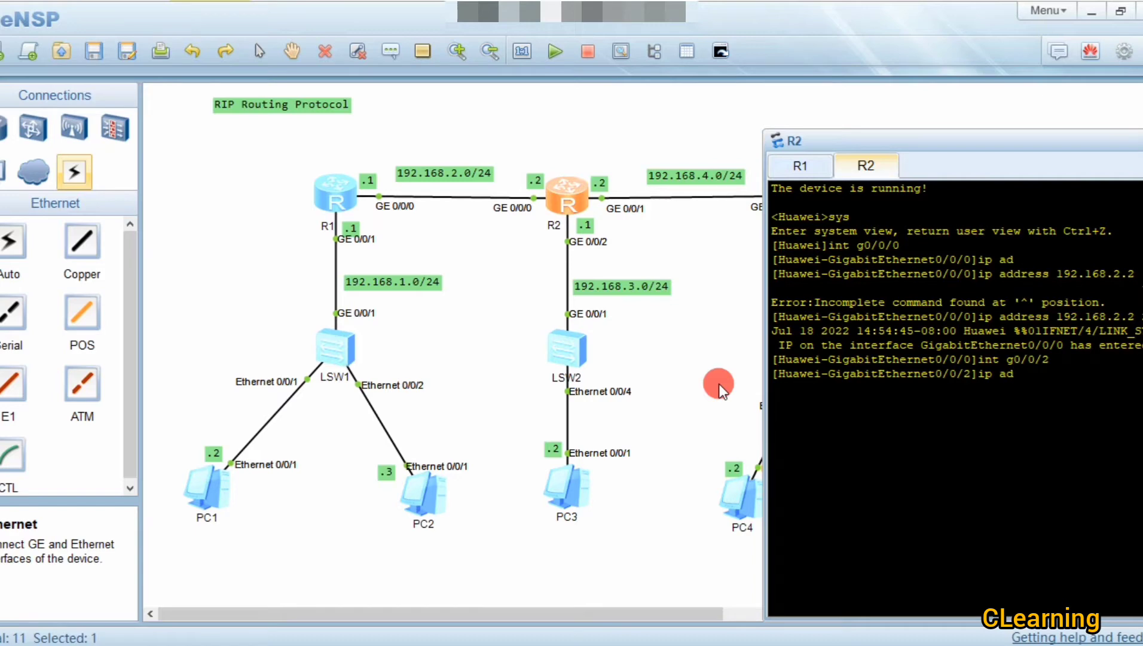
pyautogui.press('Tab')
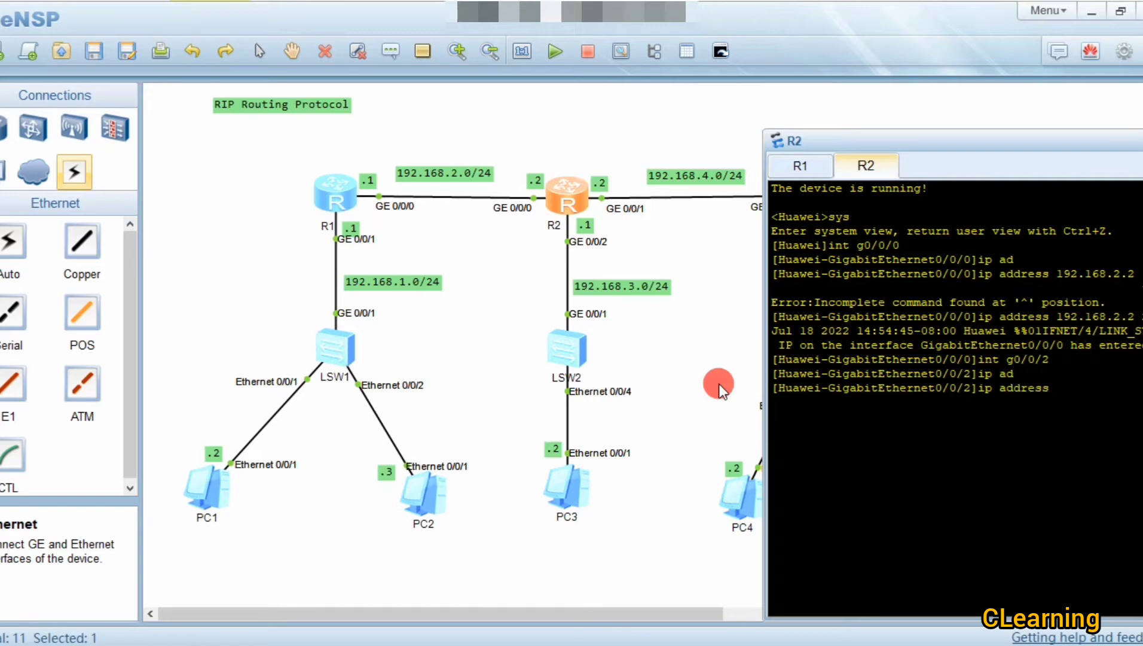
pyautogui.write('192.168.3.1')
pyautogui.press('Return')
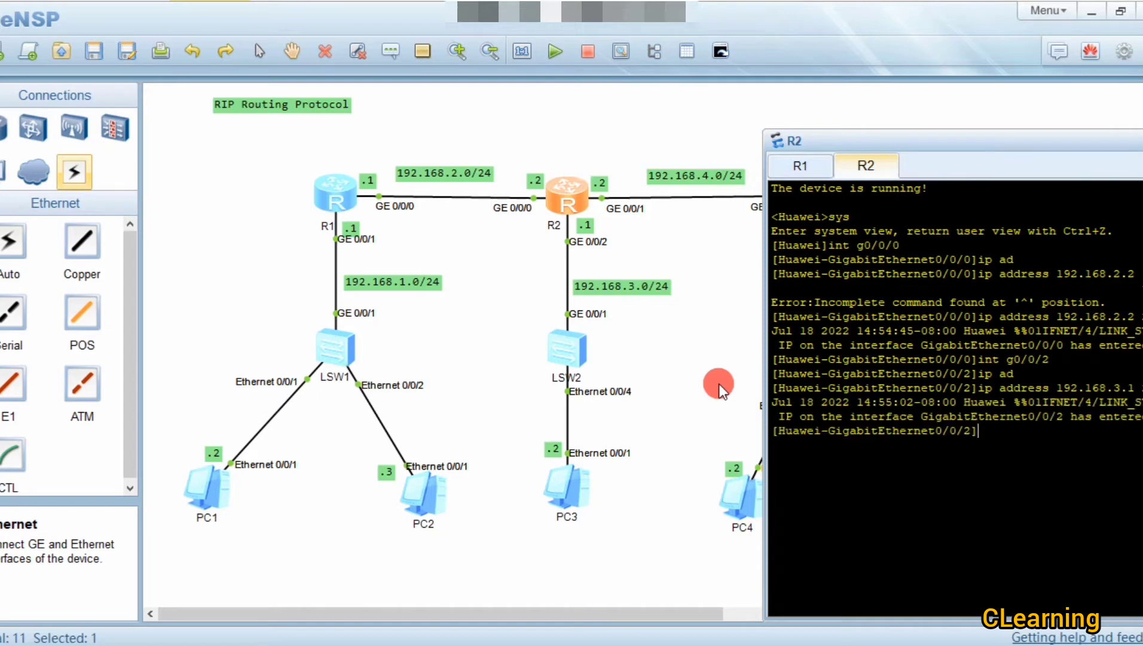
# Step: Switch to R2's interface g0/0/1 and assign it IP address 192.168.4.2 with the mask length of the 192.168.4.0/24 network
pyautogui.press('Return')
pyautogui.press('Return')
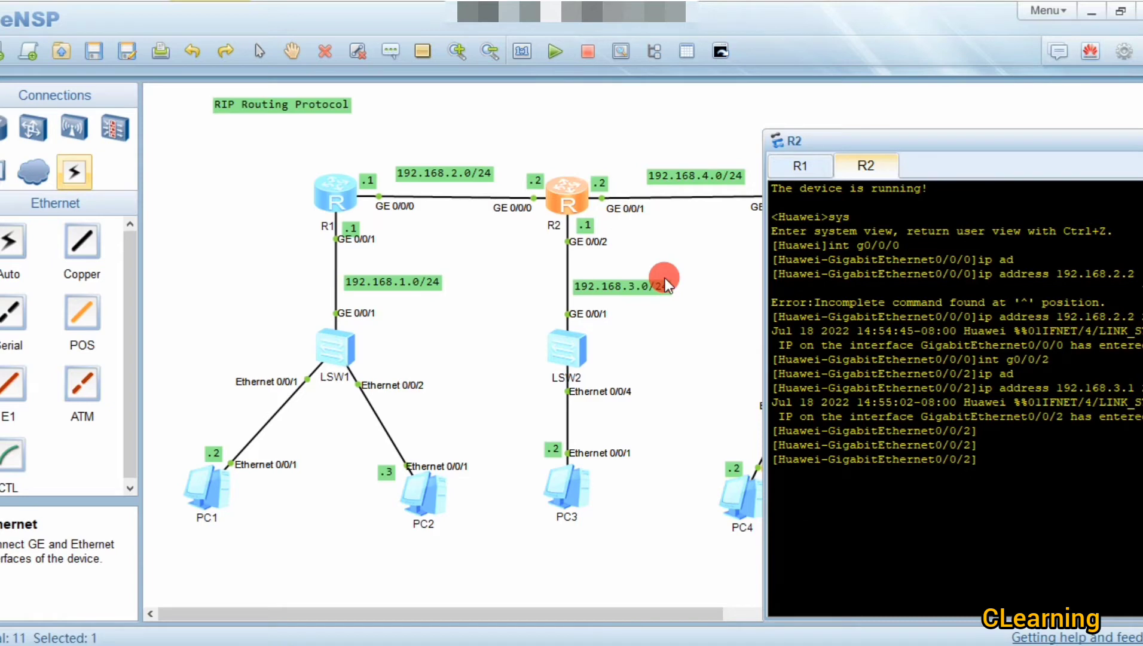
pyautogui.write('int g0/0/2')
pyautogui.press('BackSpace')
pyautogui.write('1')
pyautogui.press('Return')
pyautogui.write('ip ad')
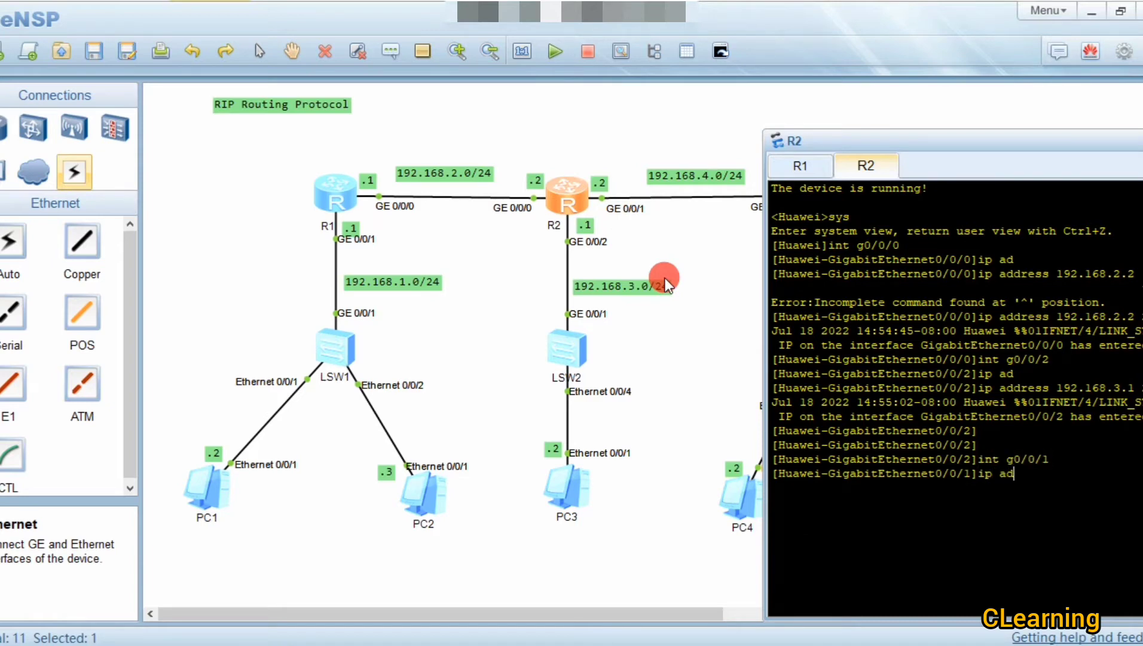
pyautogui.press('Tab')
pyautogui.write('192.1')
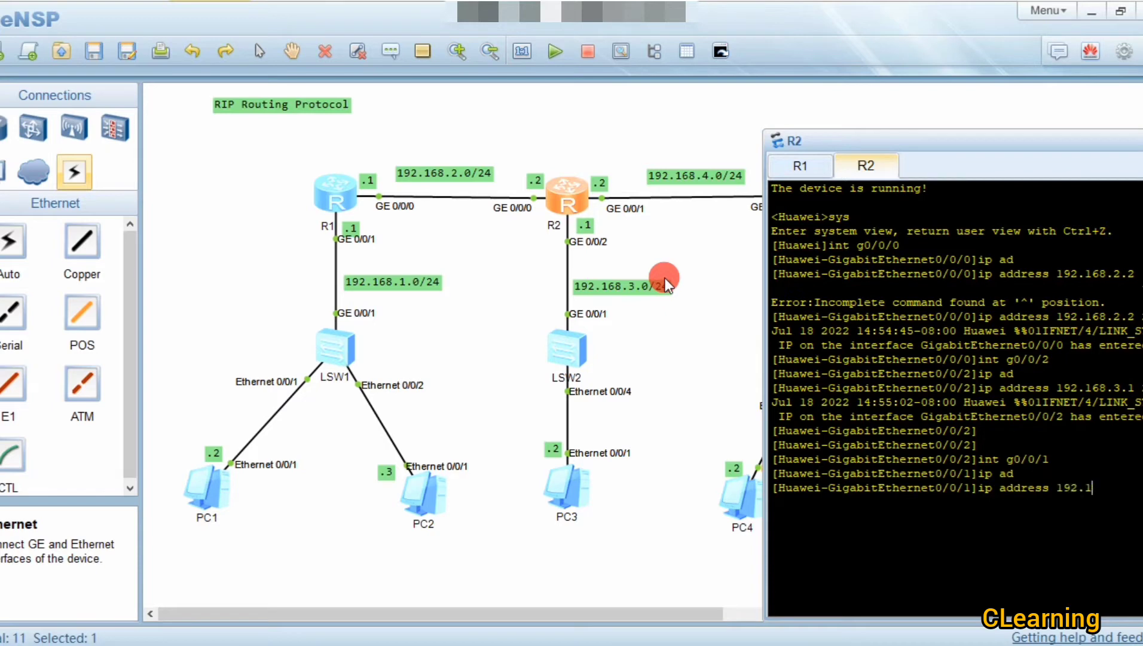
pyautogui.write('68.4.2')
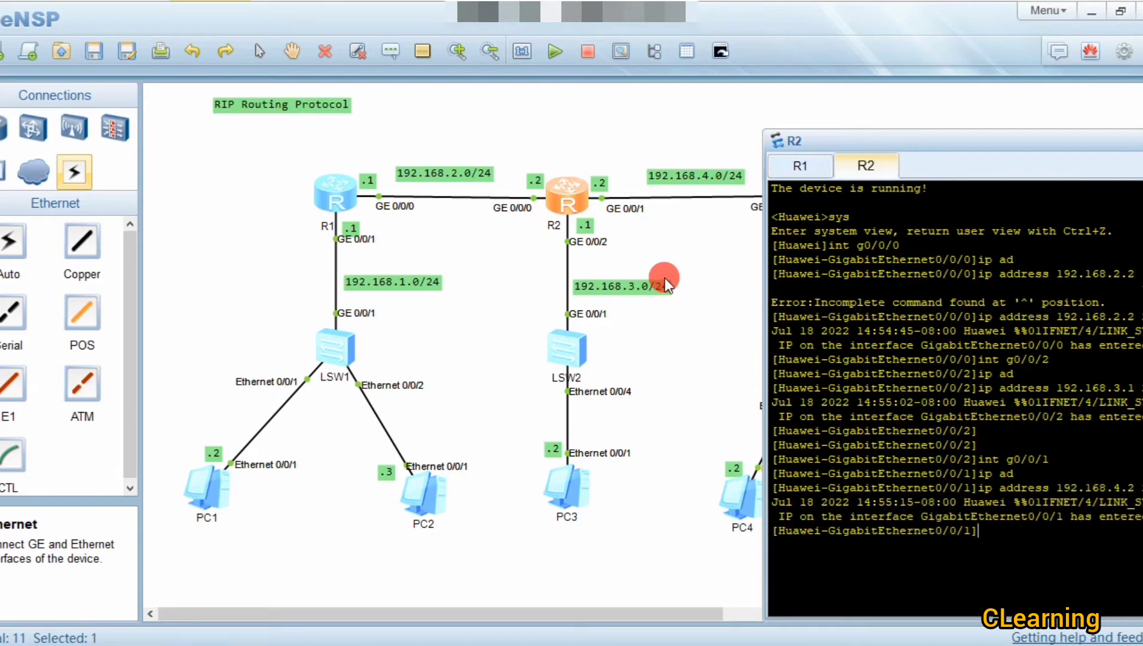
pyautogui.click(624, 331)
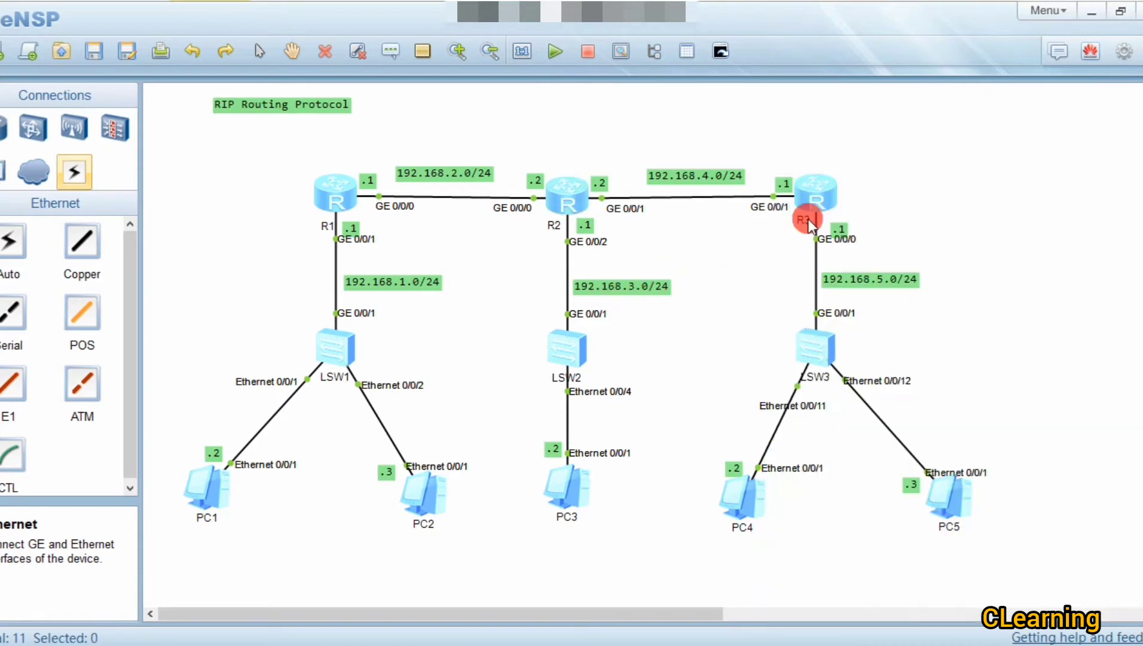
# Step: Open router R3's console, place it clear of the R3 links, and enter system view with sys
pyautogui.doubleClick(830, 188)
pyautogui.moveTo(828, 141); pyautogui.dragTo(563, 284)
pyautogui.write('sys')
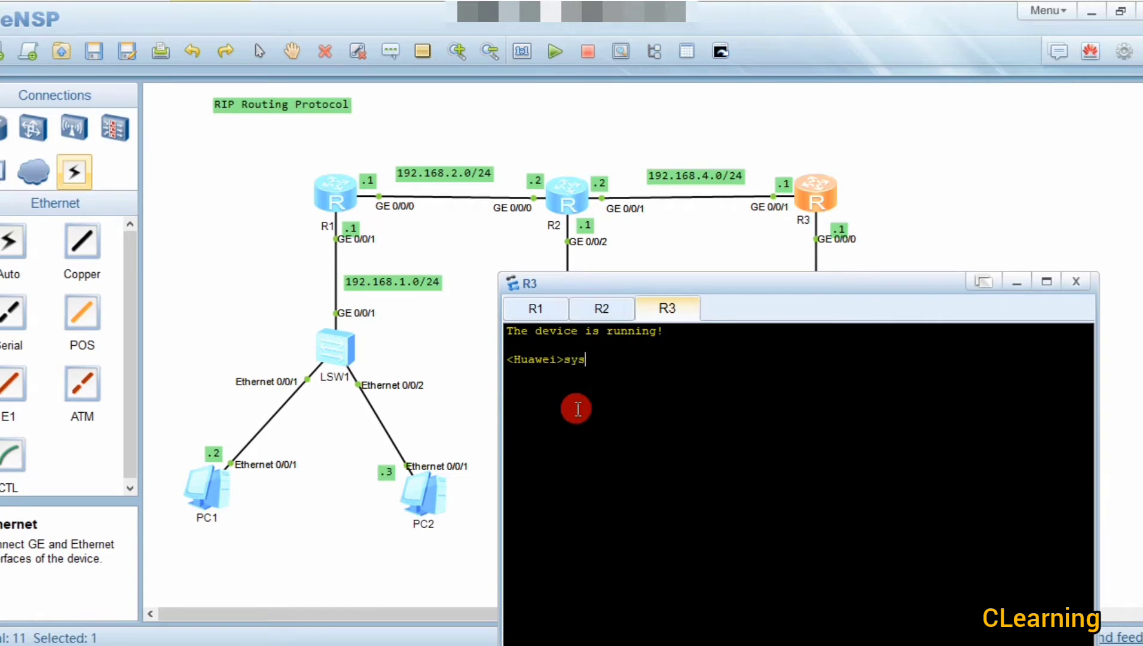
pyautogui.press('Return')
# Step: Enter R3's interface g0/0/1 view and assign it ip address 192.168.4.1 24
pyautogui.write('int g')
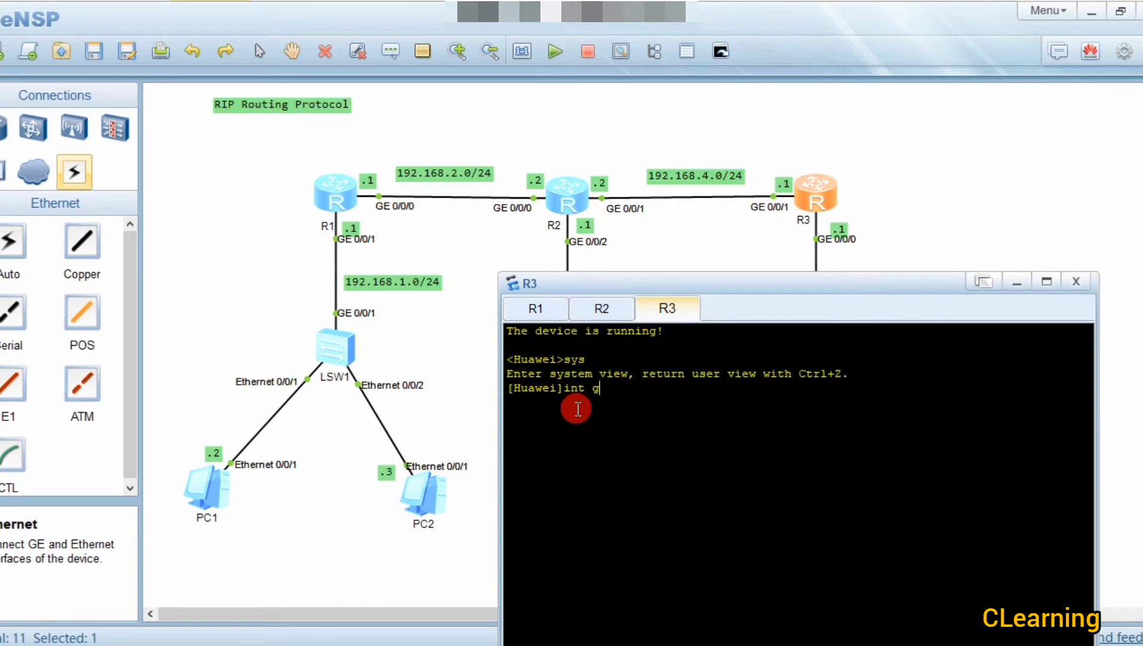
pyautogui.write('0/0/1')
pyautogui.press('Return')
pyautogui.write('ip ad')
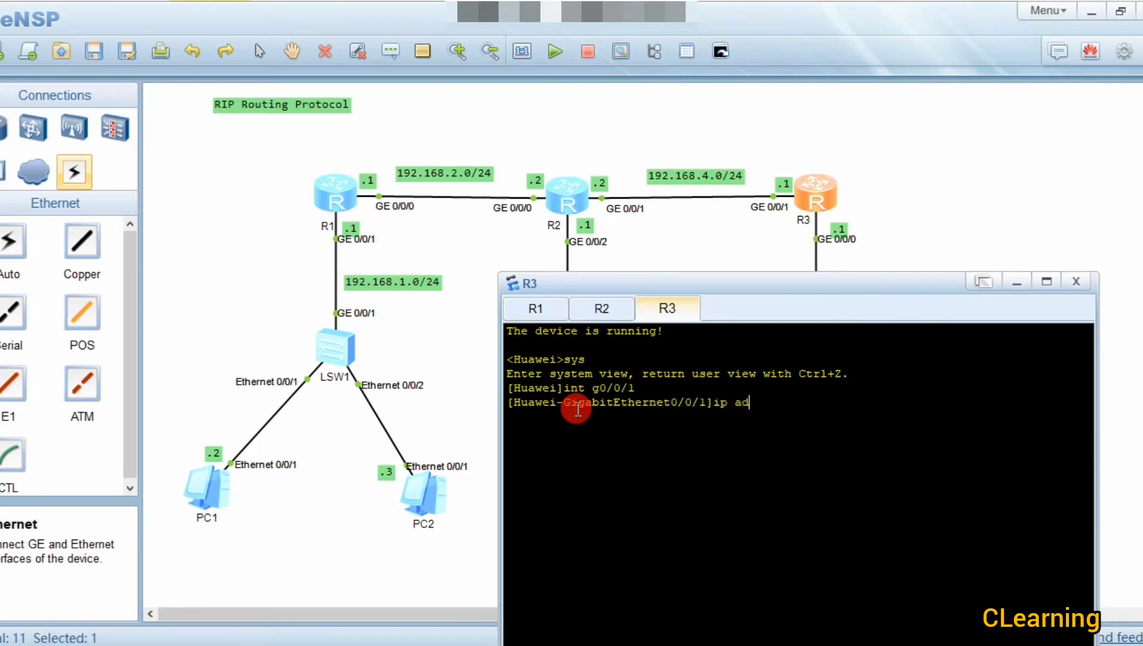
pyautogui.press('Tab')
pyautogui.write('192.168.')
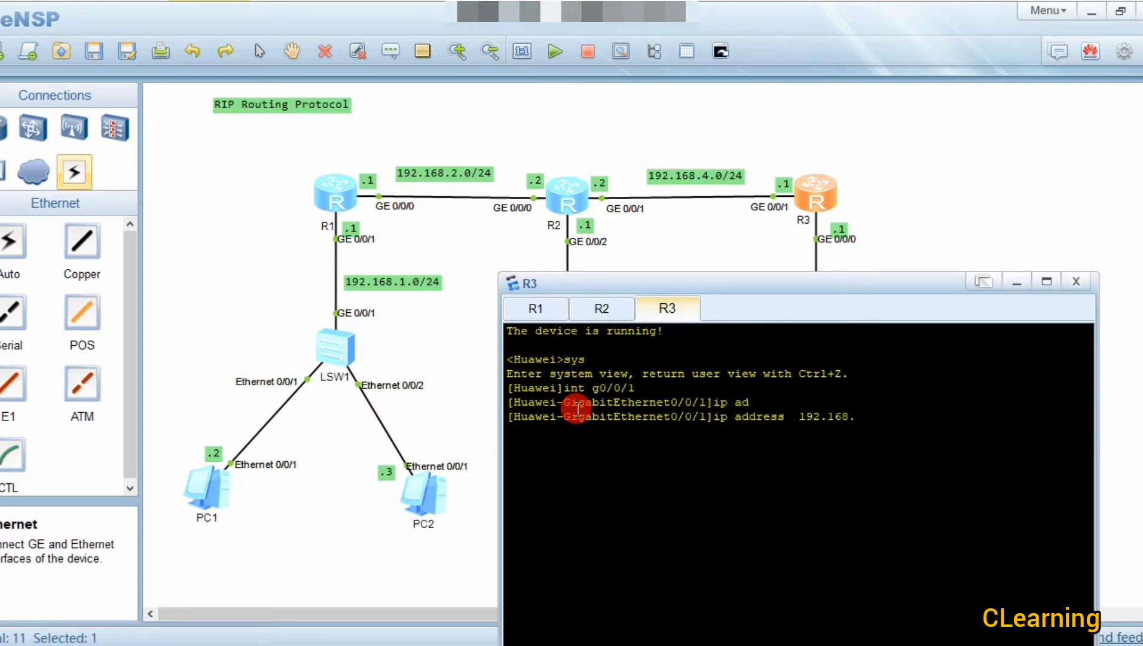
pyautogui.write('4.1 24')
pyautogui.press('Return')
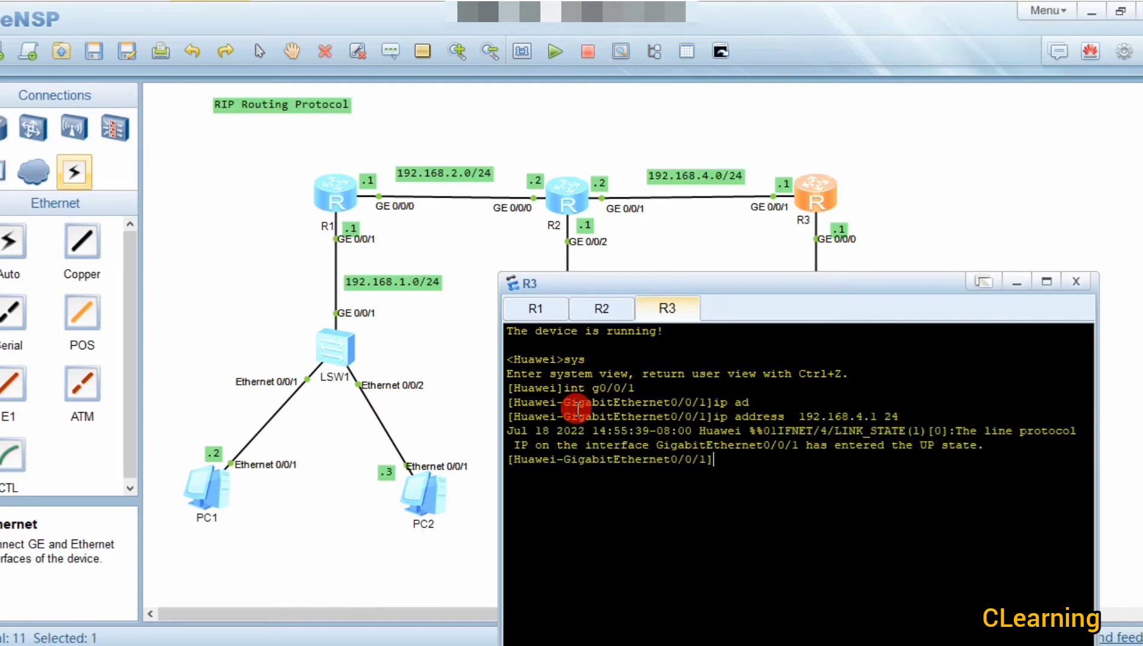
# Step: Switch to R3's interface g0/0/0, assign it ip address 192.168.5.1 24, and minimize the router console
pyautogui.press('Up')
pyautogui.press('Up')
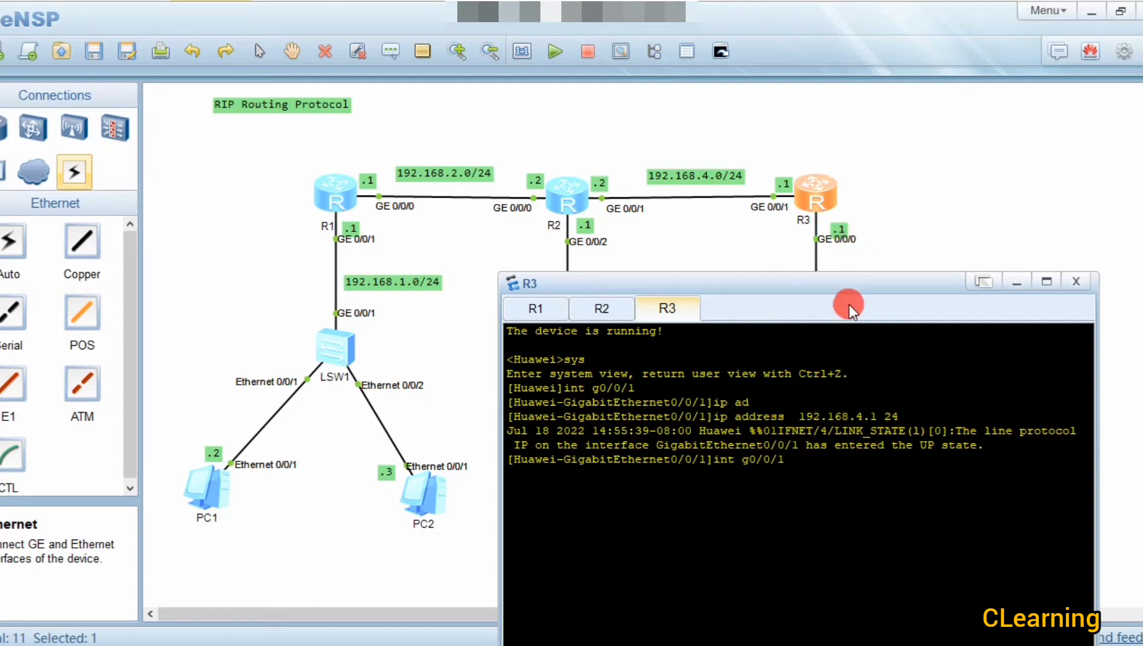
pyautogui.press('BackSpace')
pyautogui.write('0')
pyautogui.press('Return')
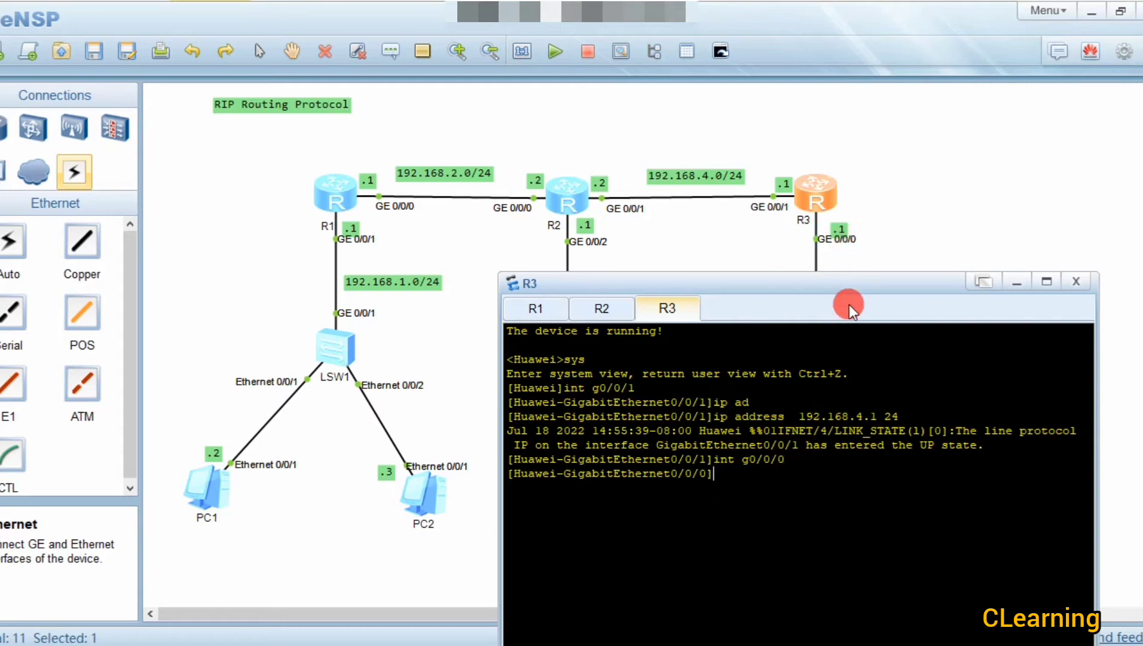
pyautogui.write('ip ad')
pyautogui.press('Tab')
pyautogui.write('192.')
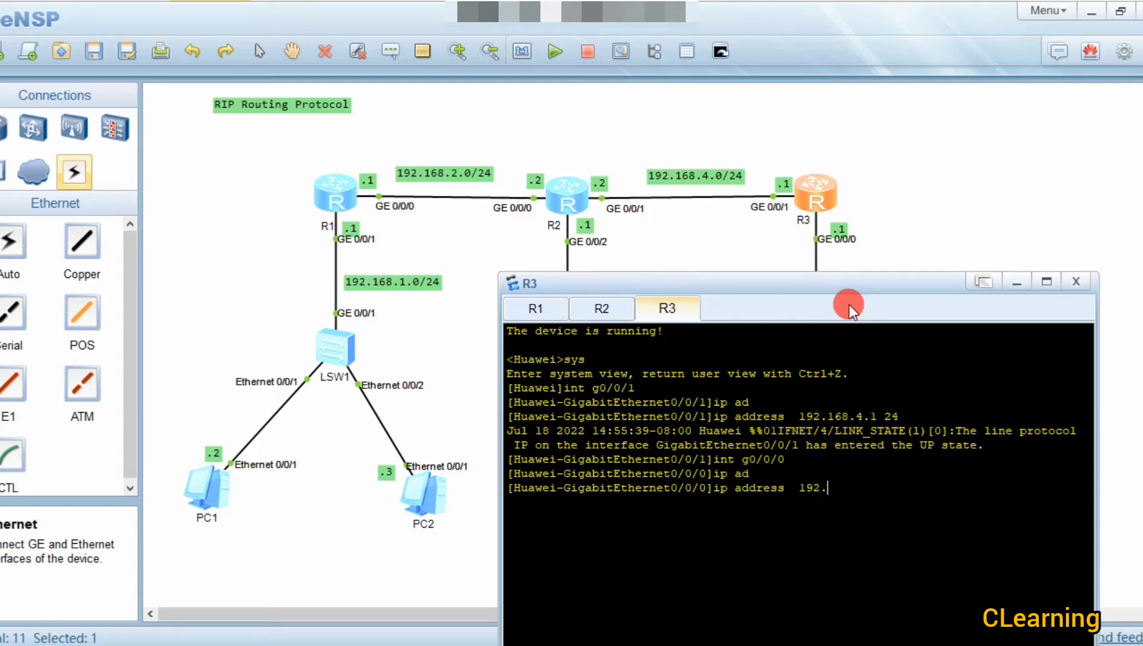
pyautogui.write('168.5.1 24')
pyautogui.press('Return')
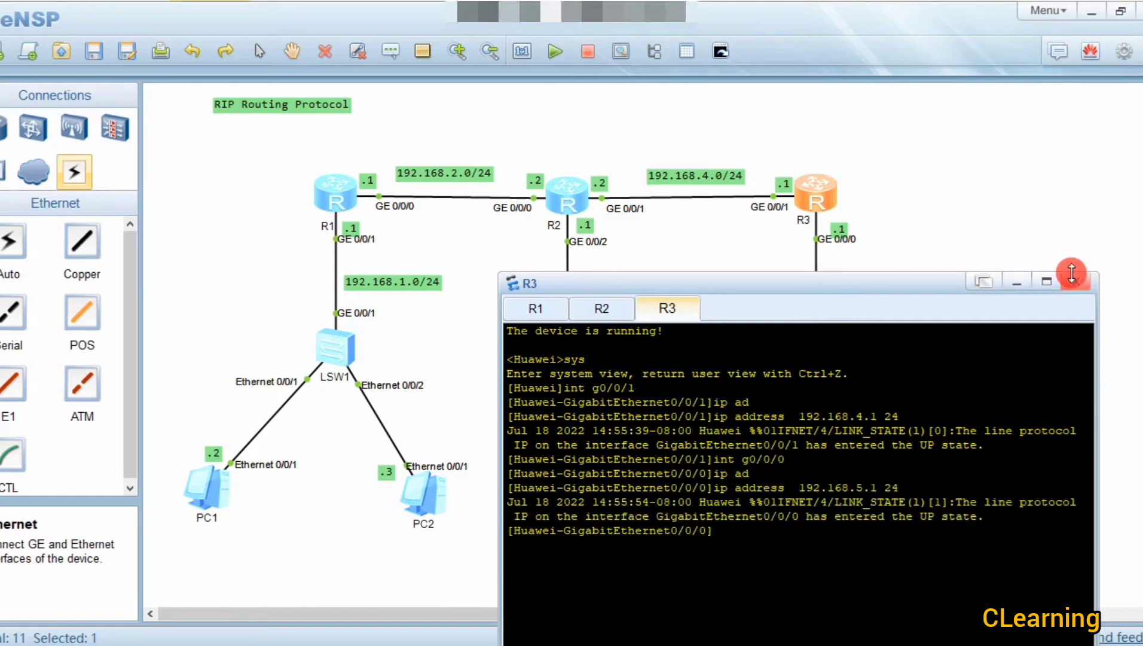
pyautogui.click(1020, 279)
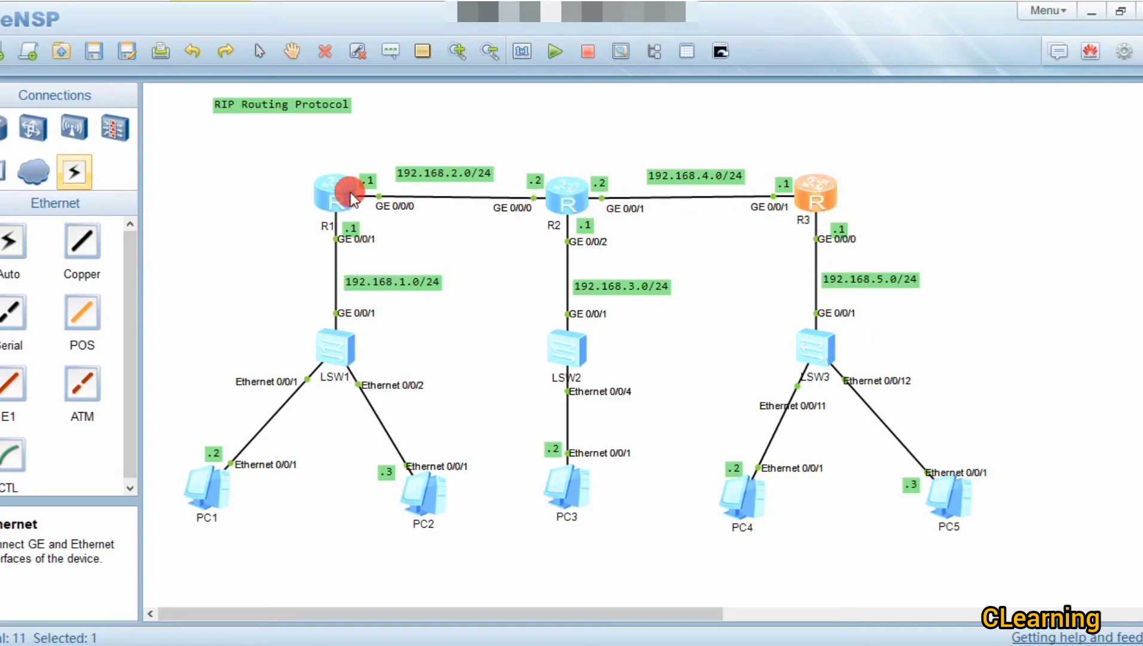
pyautogui.click(654, 236)
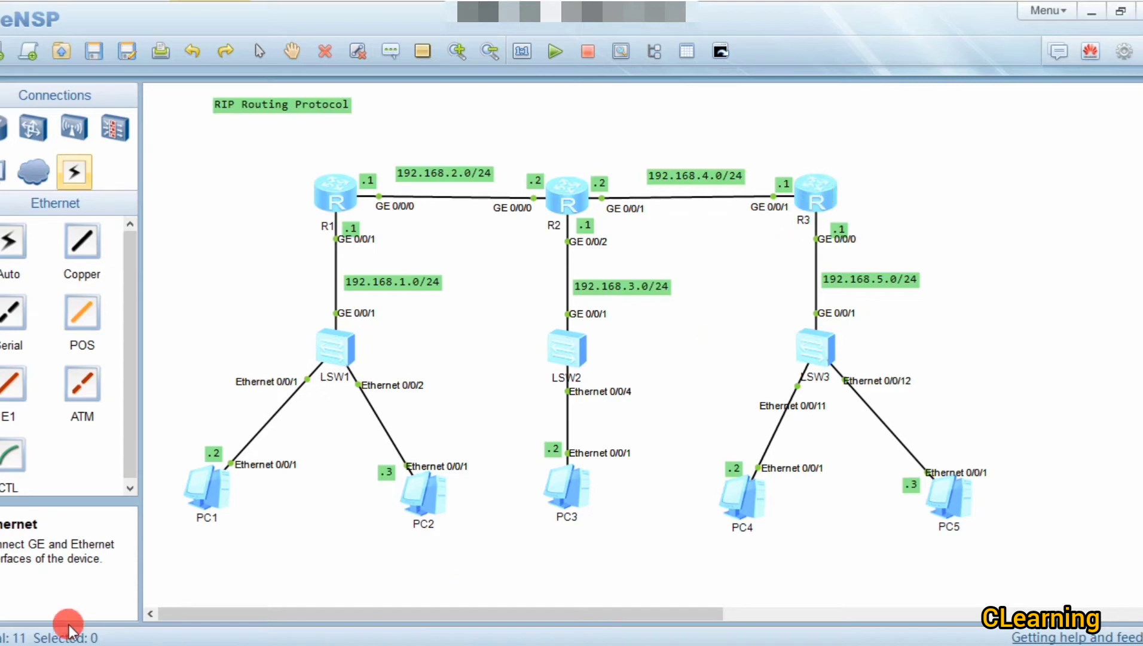
# Step: Open PC1's command line beside the R1 network and ping R1's gateway address 192.168.1.1
pyautogui.doubleClick(190, 503)
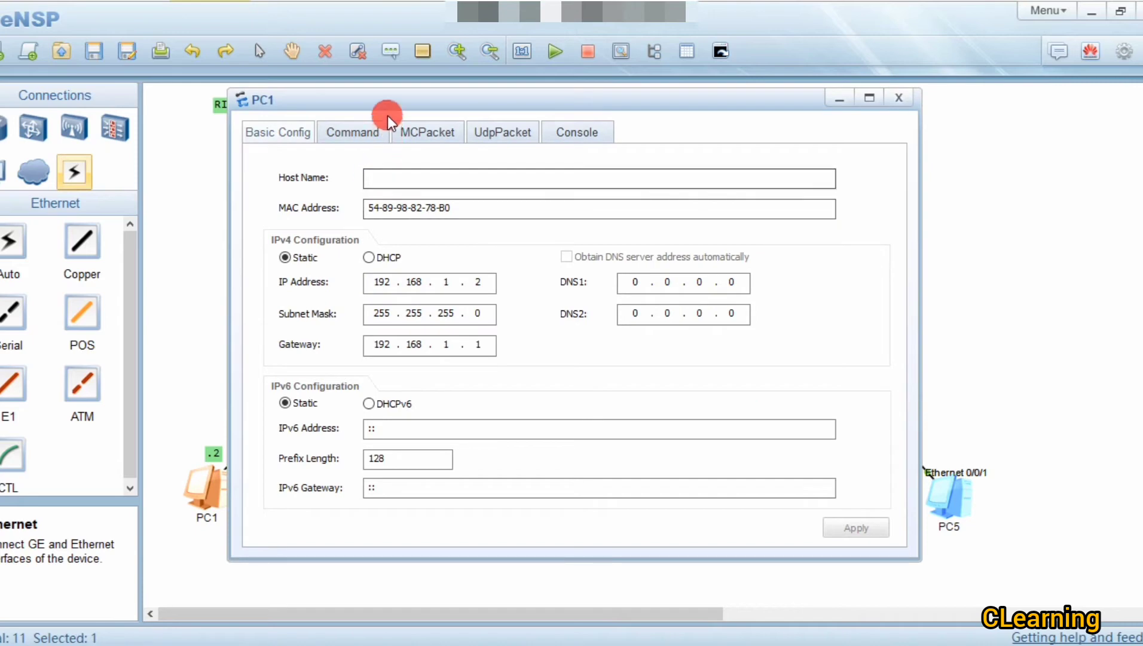
pyautogui.moveTo(390, 94); pyautogui.dragTo(679, 89)
pyautogui.click(643, 125)
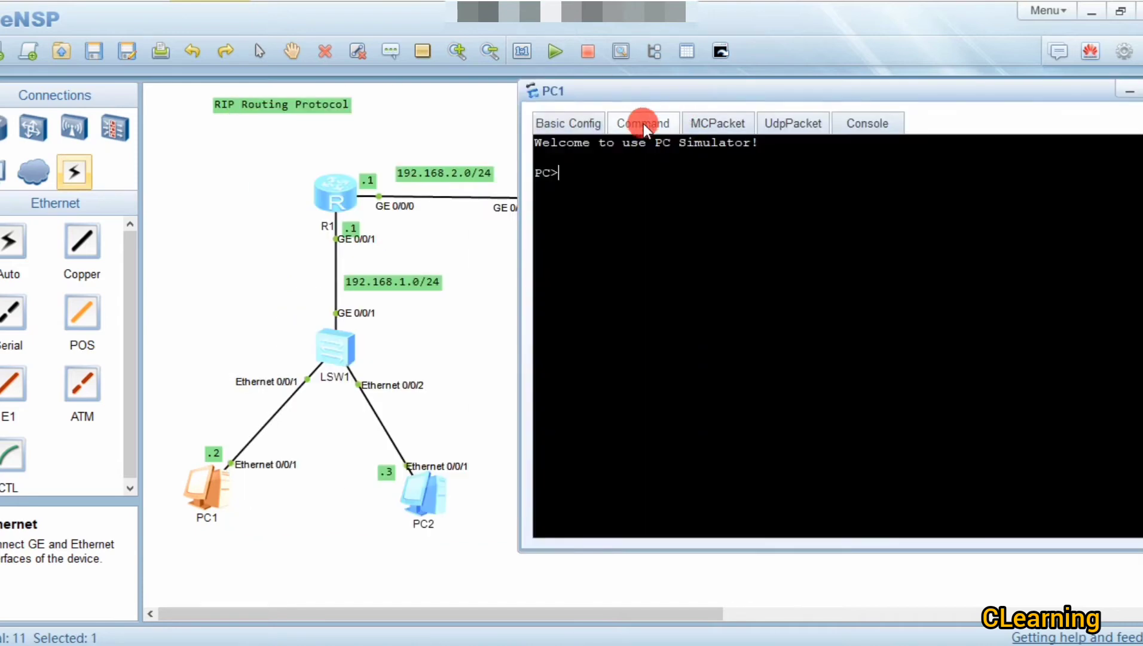
pyautogui.write('ping 192.168')
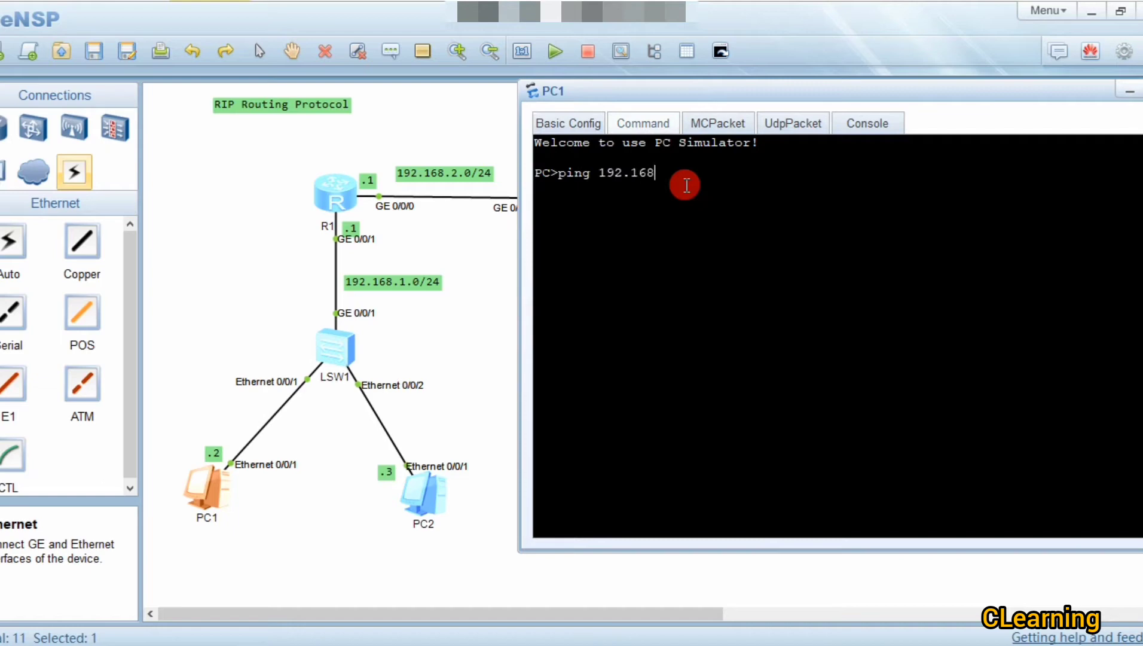
pyautogui.write('.1.1')
pyautogui.press('Return')
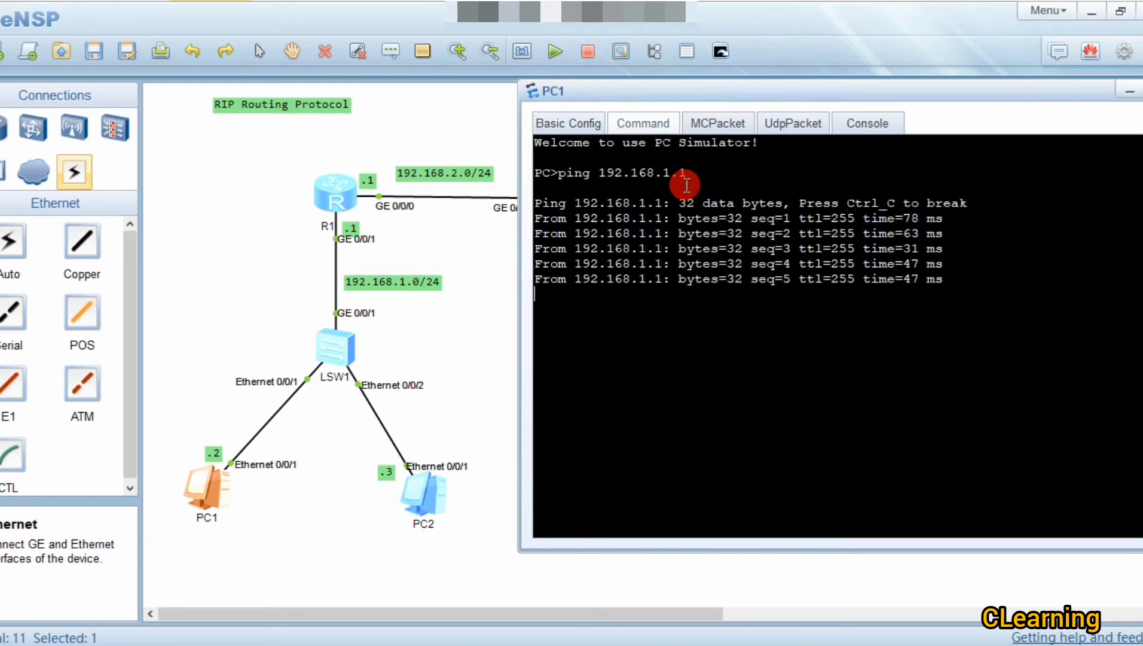
# Step: From PC1, ping R1's other interface at 192.168.2.1
pyautogui.press('Up')
pyautogui.press('BackSpace')
pyautogui.press('BackSpace')
pyautogui.press('BackSpace')
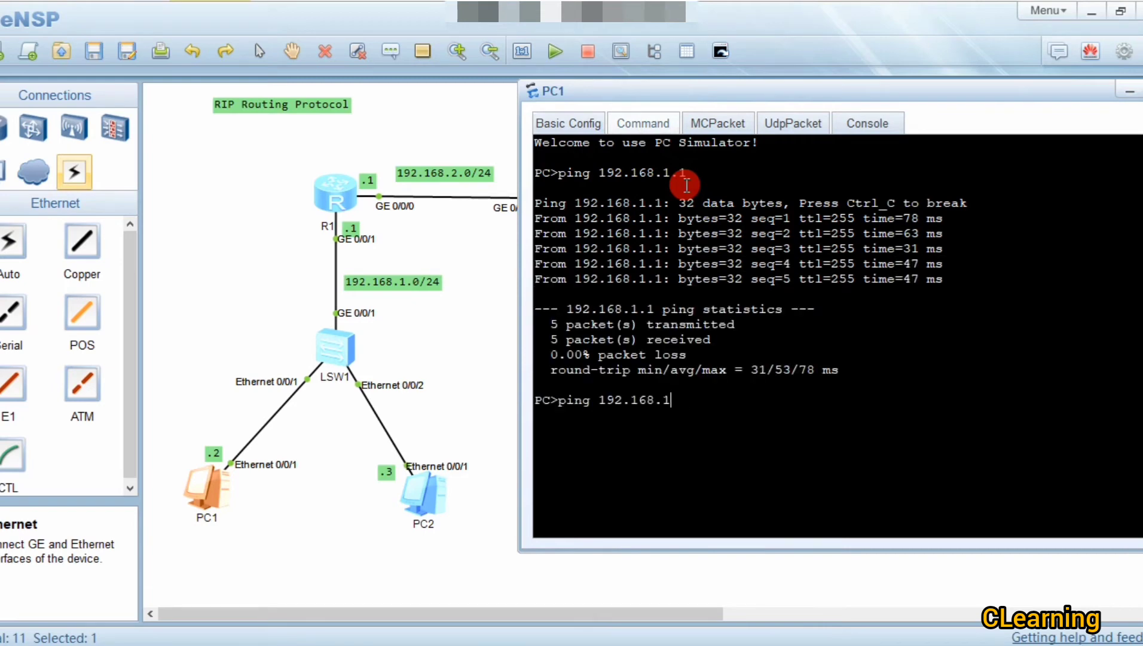
pyautogui.write('2.1')
pyautogui.press('Return')
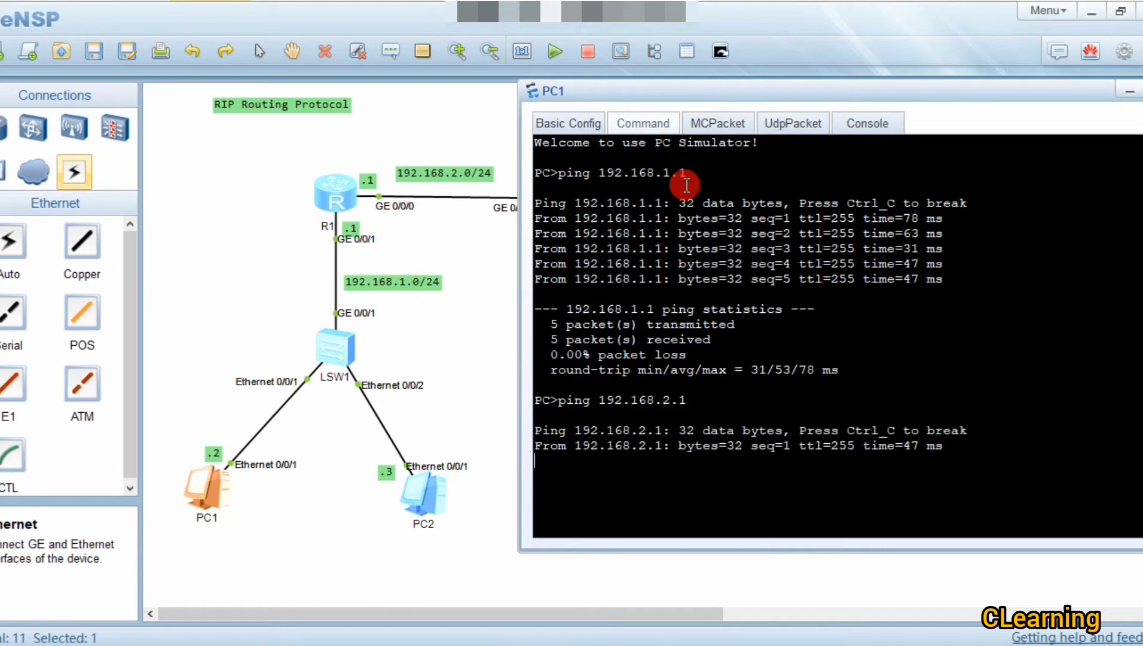
# Step: Ping R2's address 192.168.2.2 from PC1, moving its window clear of R2, and close the PC1 window
pyautogui.moveTo(745, 102); pyautogui.dragTo(826, 112)
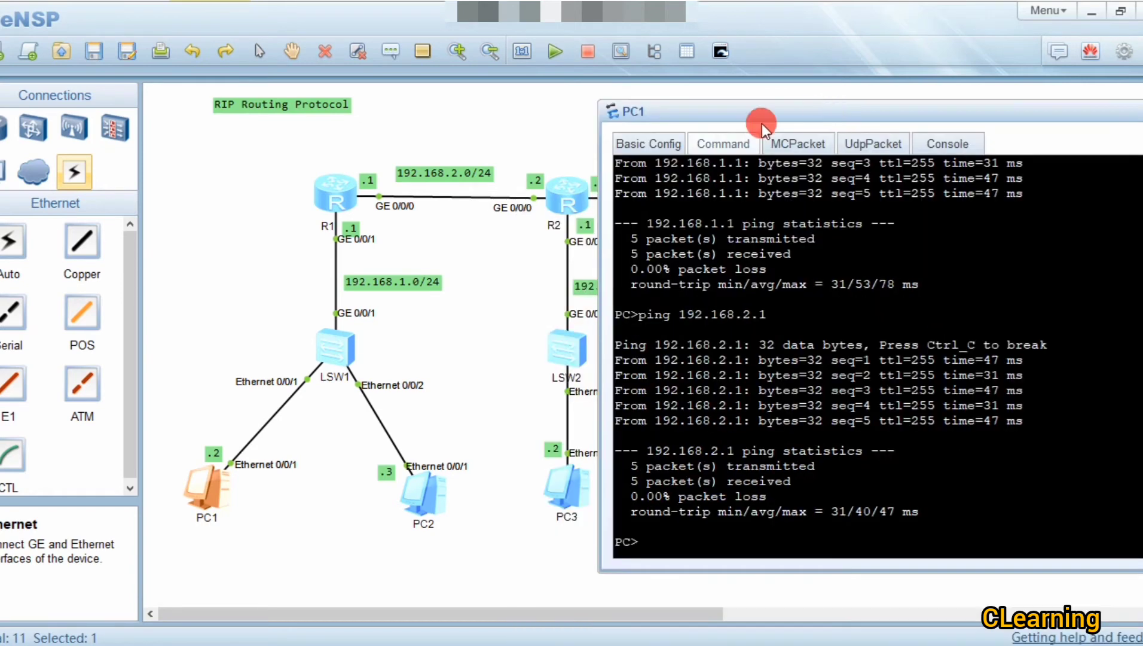
pyautogui.press('Up')
pyautogui.press('BackSpace')
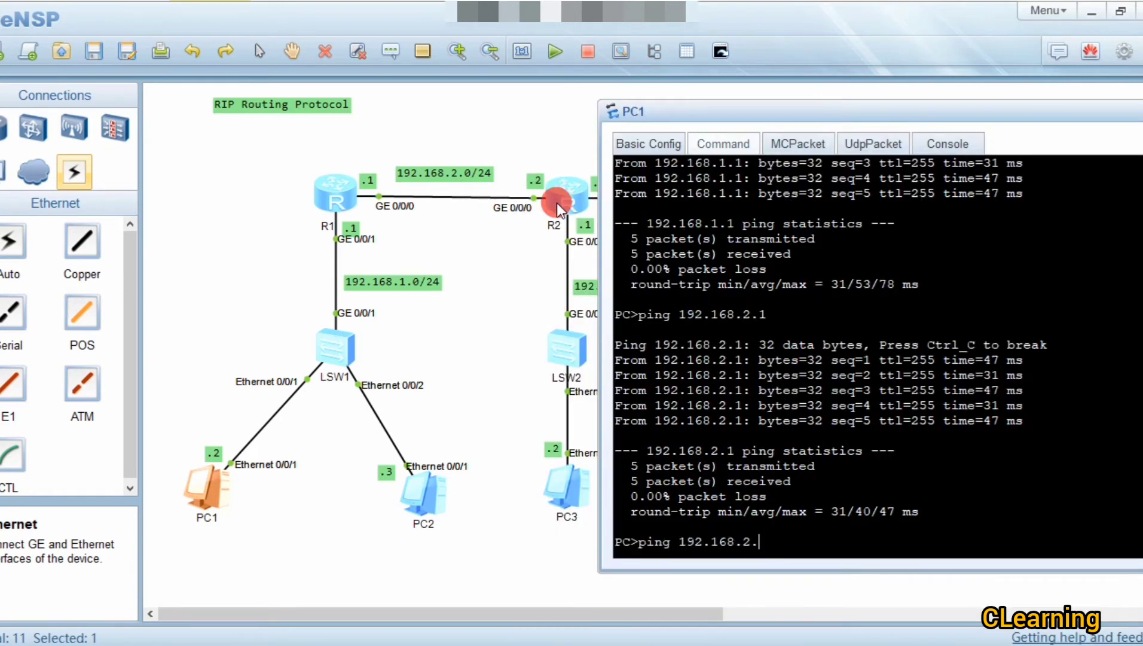
pyautogui.write('2')
pyautogui.press('Return')
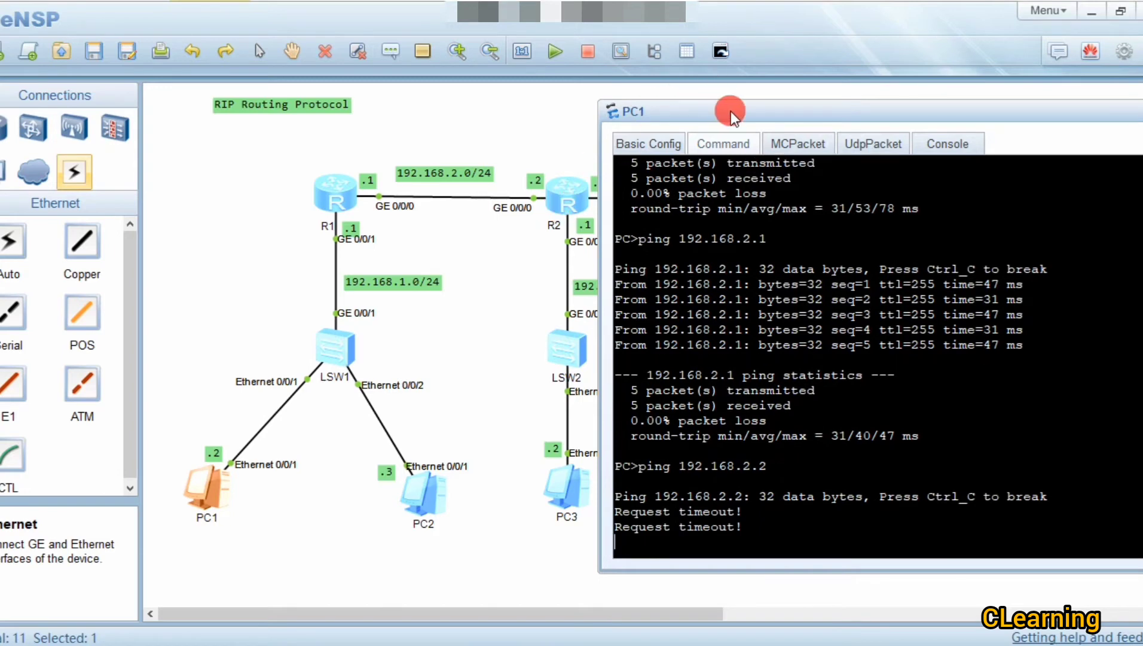
pyautogui.moveTo(731, 112); pyautogui.dragTo(390, 110)
pyautogui.click(921, 112)
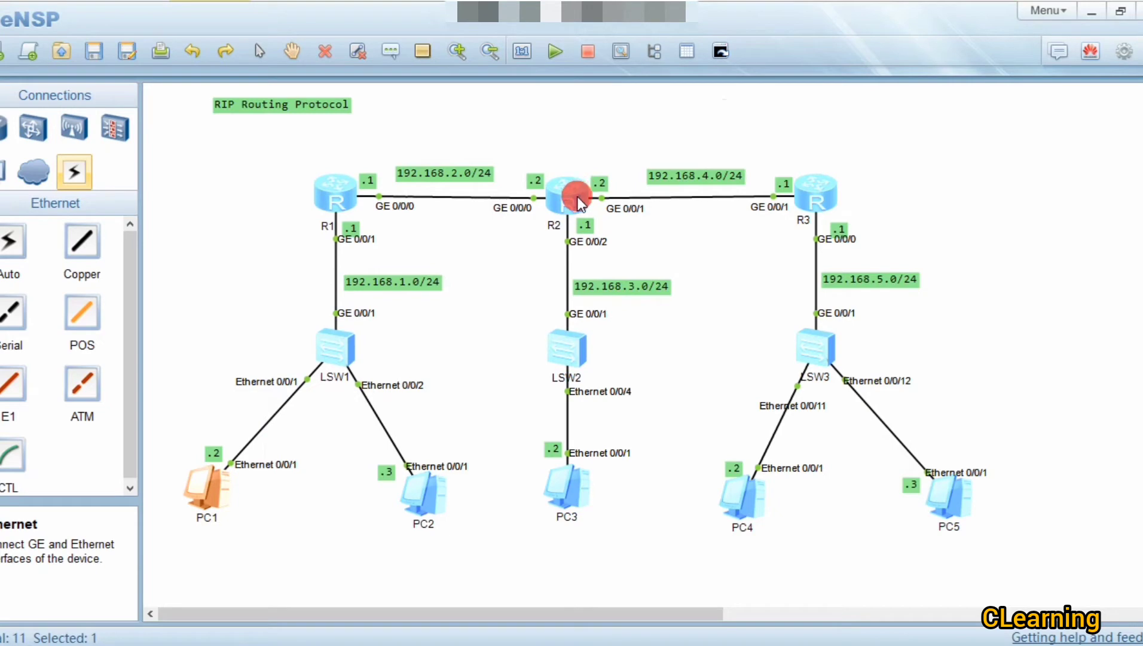
# Step: Open PC4's command line and ping R3's gateway address 192.168.5.1
pyautogui.doubleClick(744, 498)
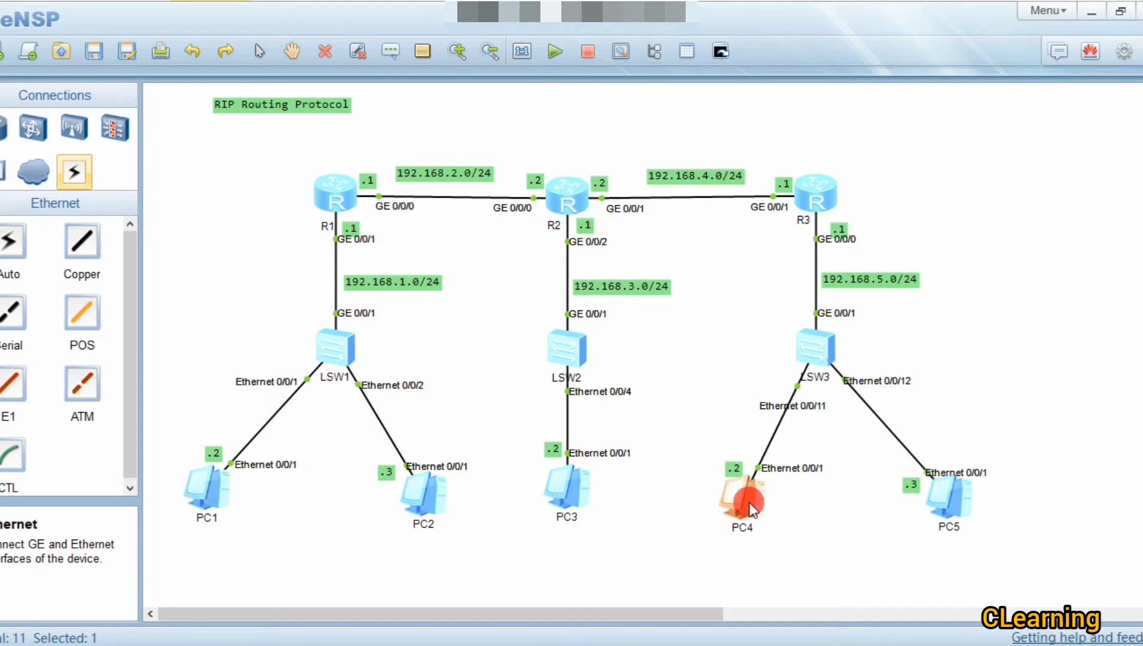
pyautogui.click(370, 133)
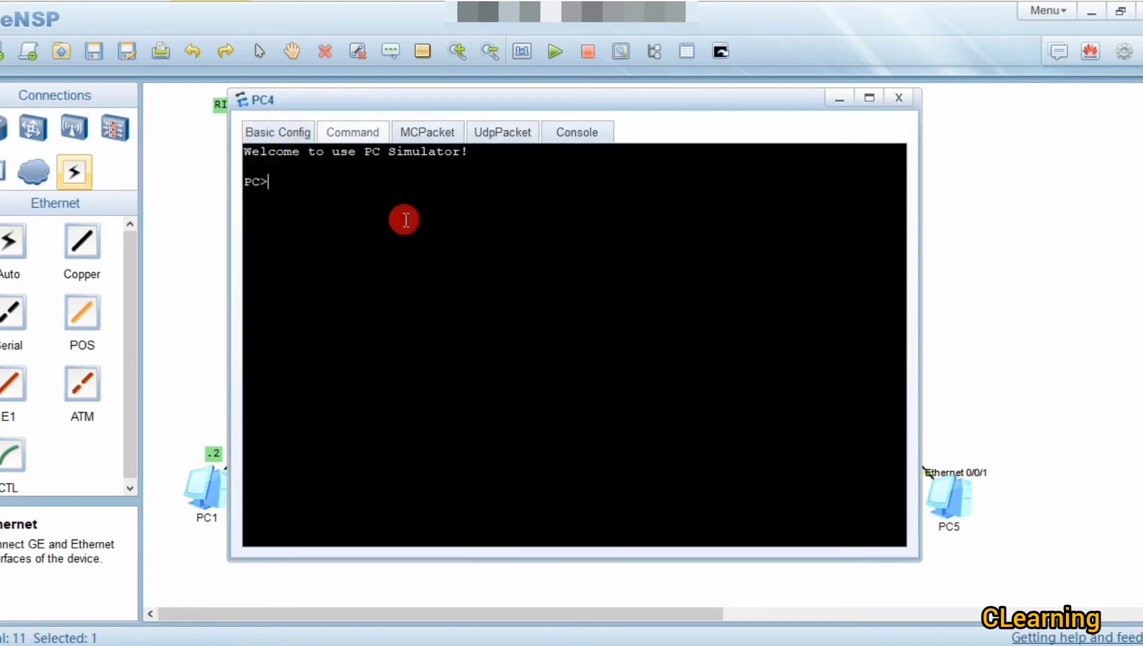
pyautogui.write('ping 192.168.')
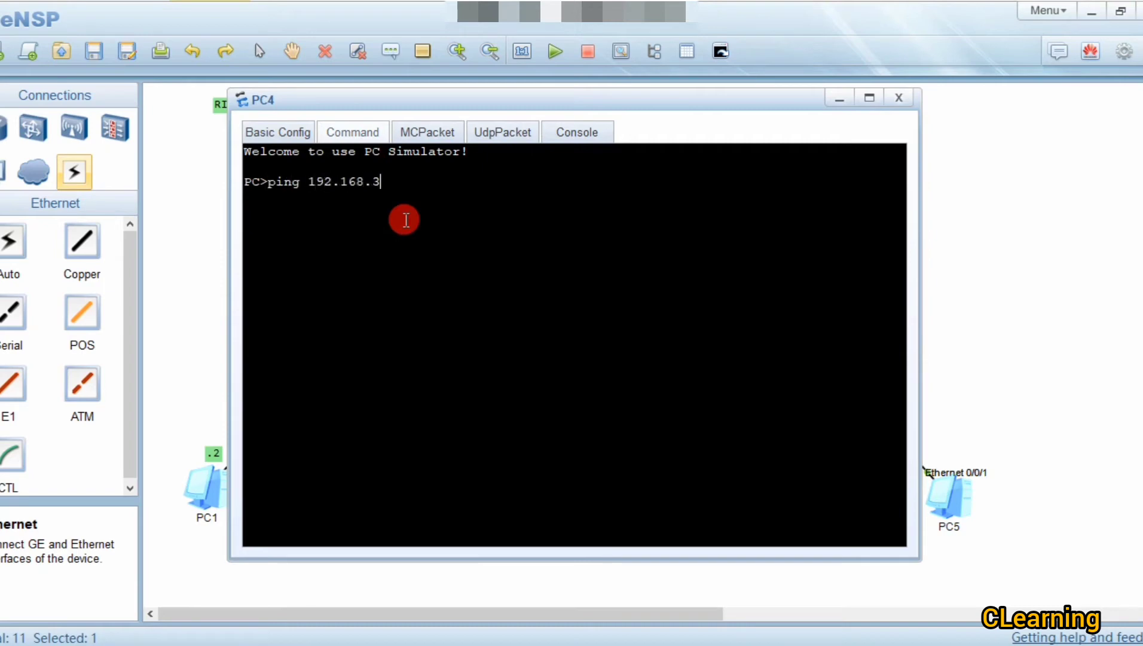
pyautogui.write('5.1')
pyautogui.press('Return')
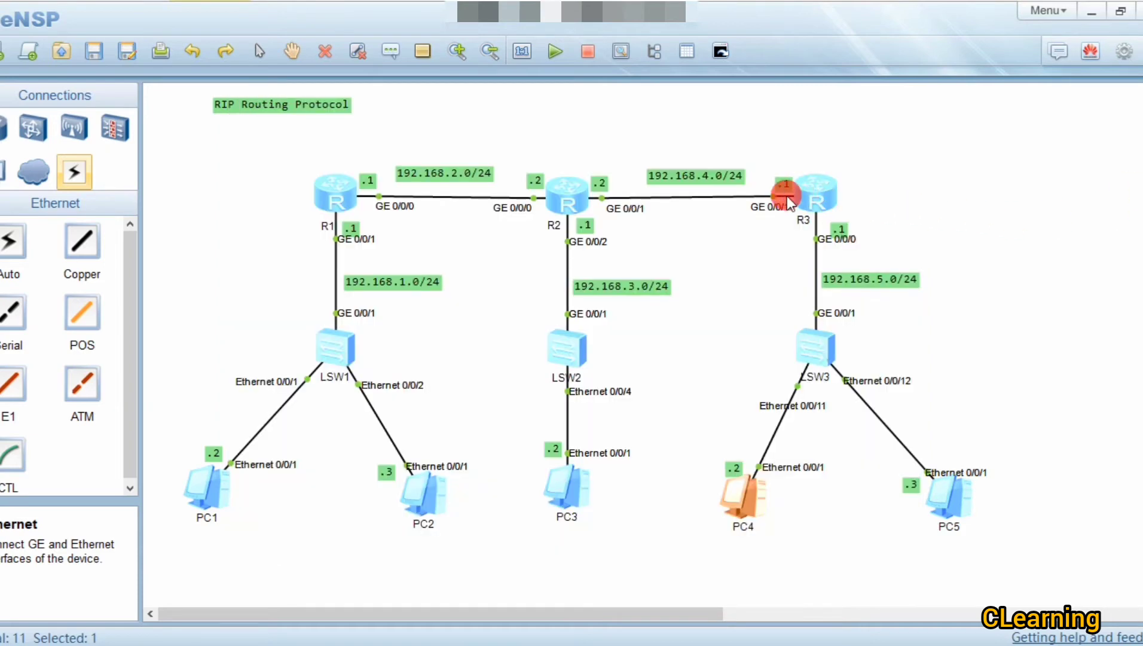
# Step: Bring PC4's command line back, ping R3's other interface at 192.168.4.1, and return to the topology
pyautogui.doubleClick(736, 506)
pyautogui.press('Up')
pyautogui.press('BackSpace')
pyautogui.press('BackSpace')
pyautogui.press('BackSpace')
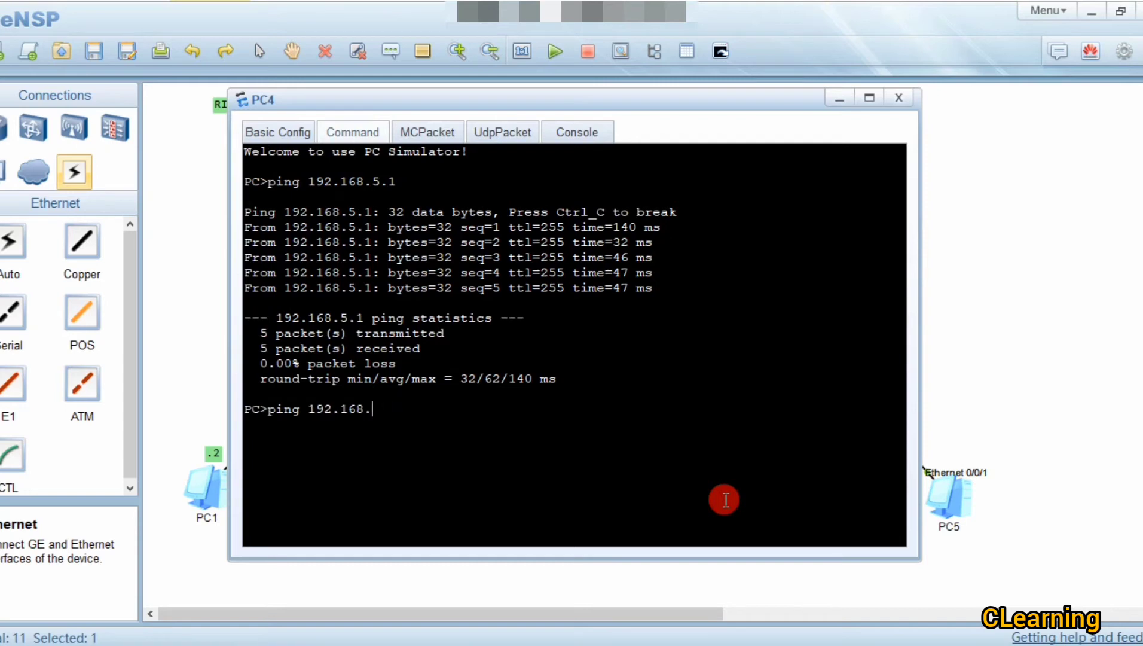
pyautogui.write('4.1')
pyautogui.press('Return')
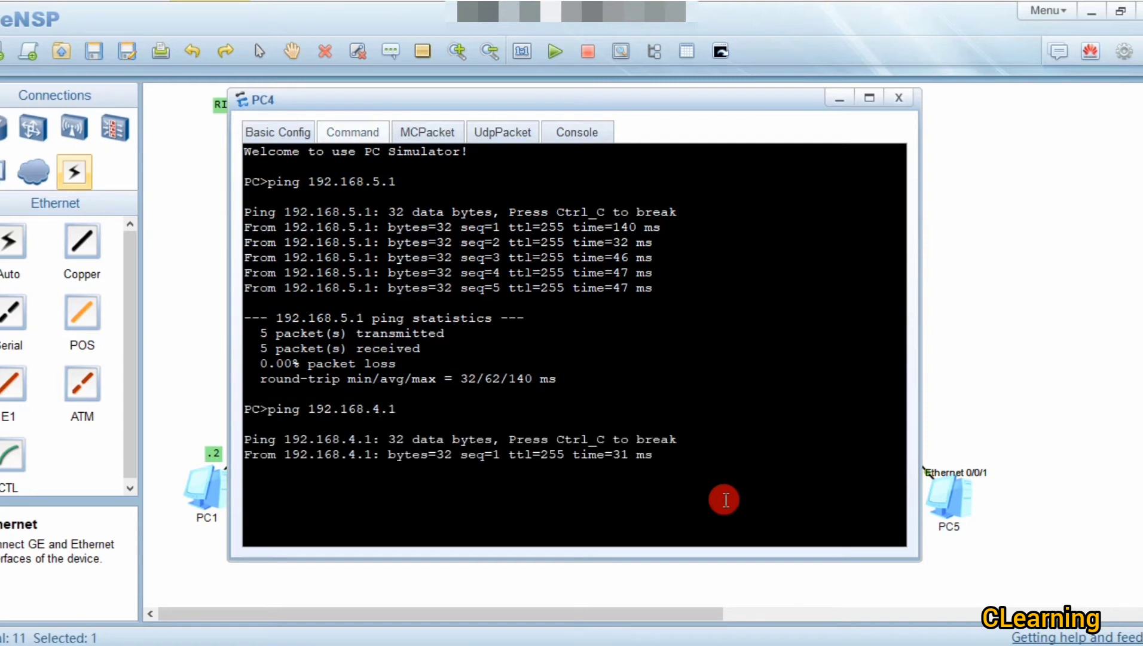
pyautogui.click(940, 350)
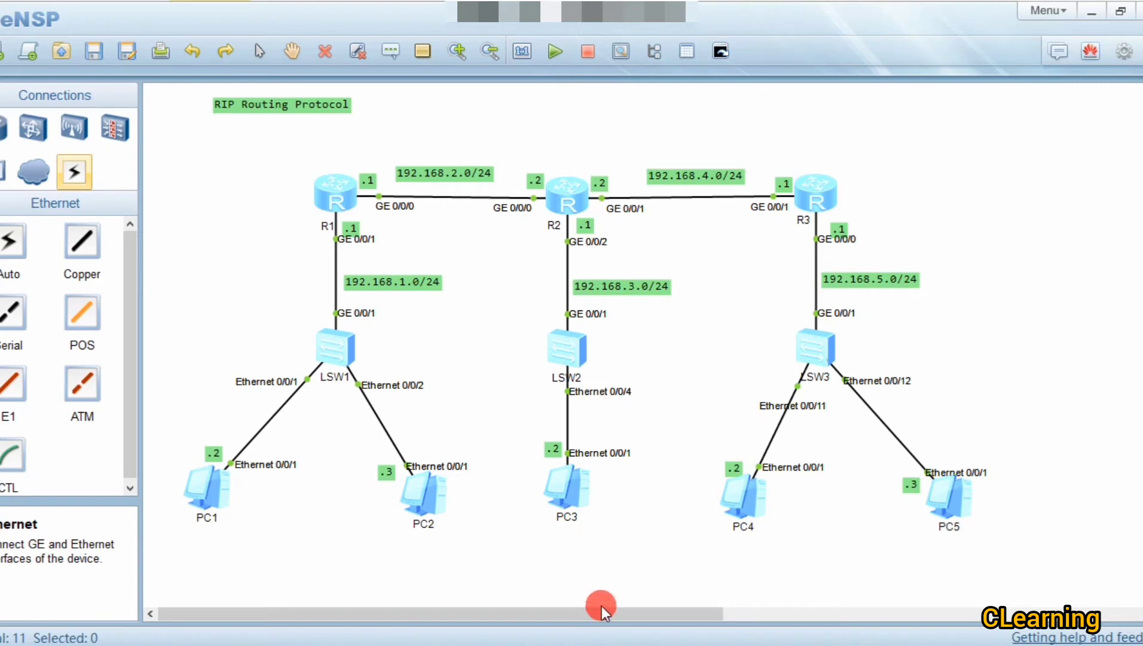
pyautogui.hotkey('alt', 'Tab')
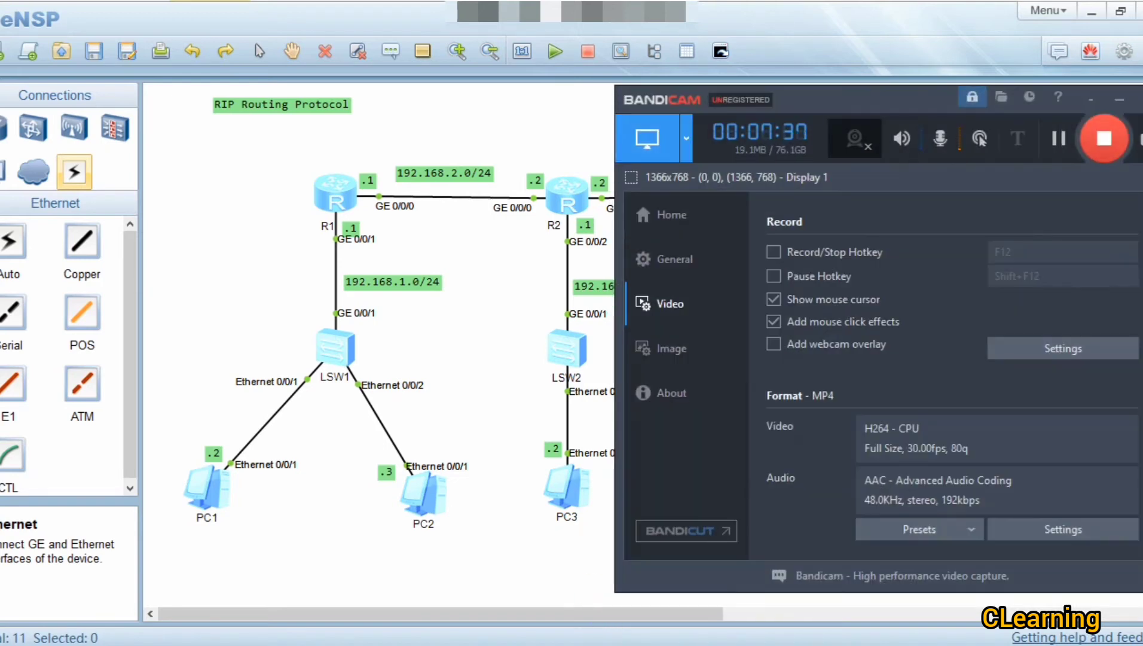
pyautogui.hotkey('alt', 'Tab')
pyautogui.click(588, 636)
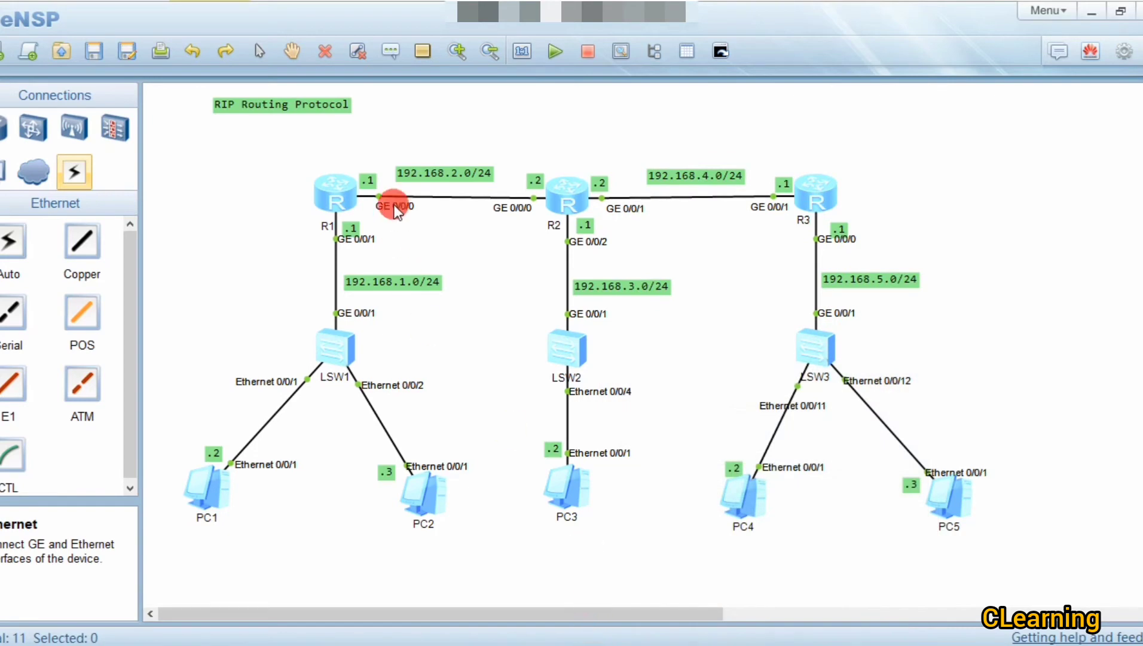
# Step: Open R1's console, move it clear of the router, and return from the interface view to system view
pyautogui.doubleClick(343, 191)
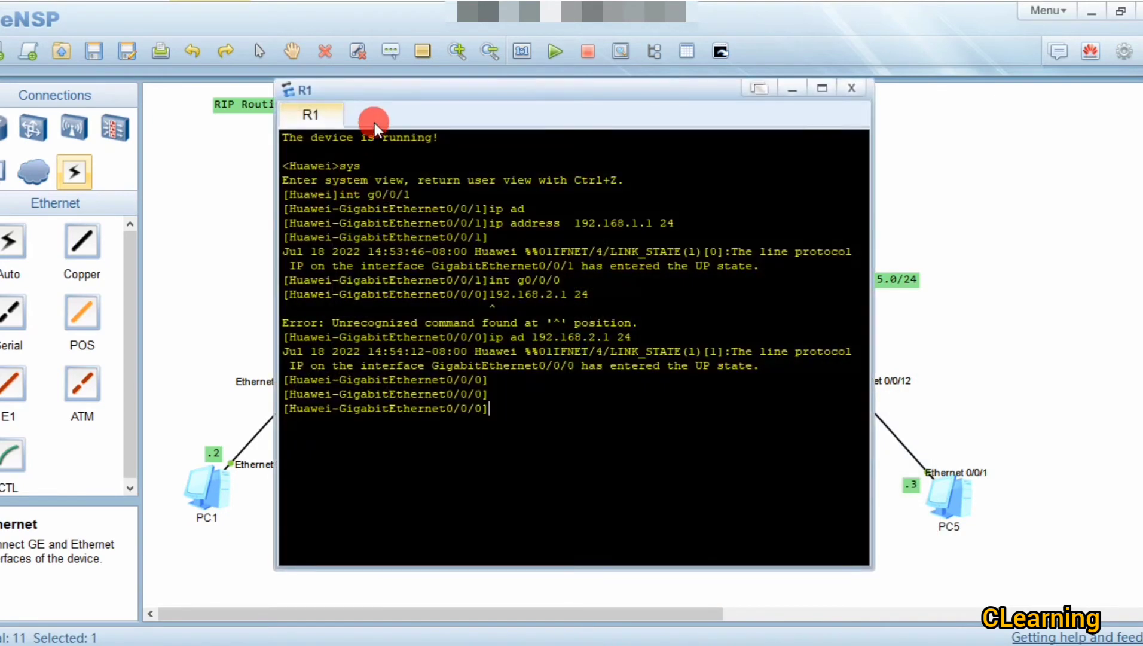
pyautogui.moveTo(527, 119); pyautogui.dragTo(715, 146)
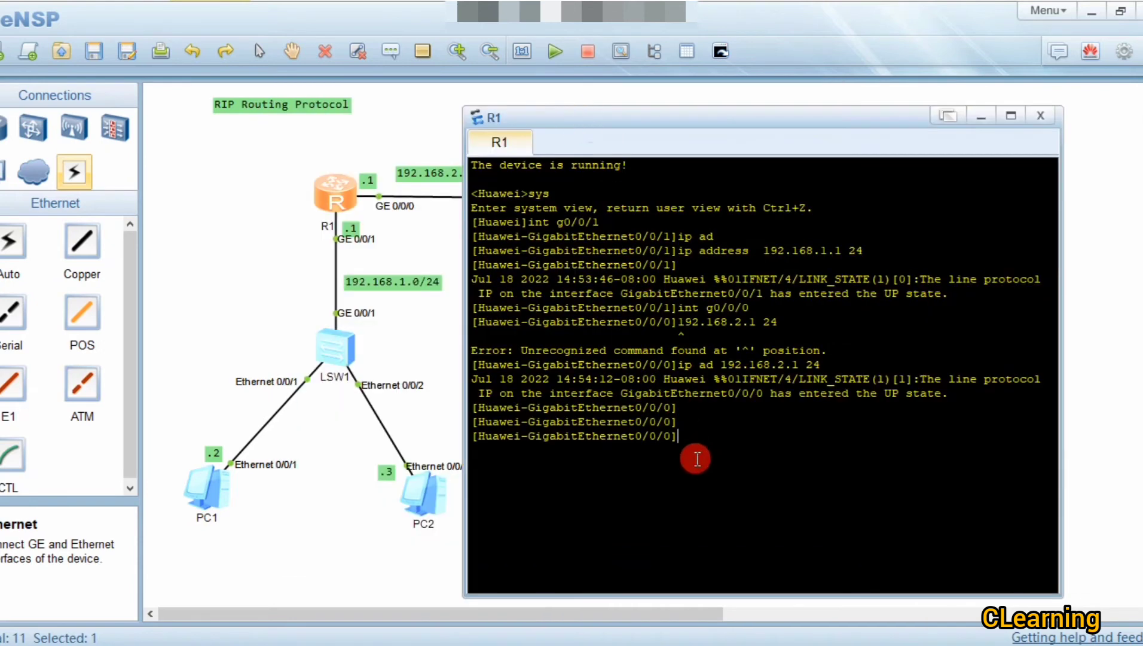
pyautogui.write('q')
pyautogui.press('Return')
pyautogui.press('Return')
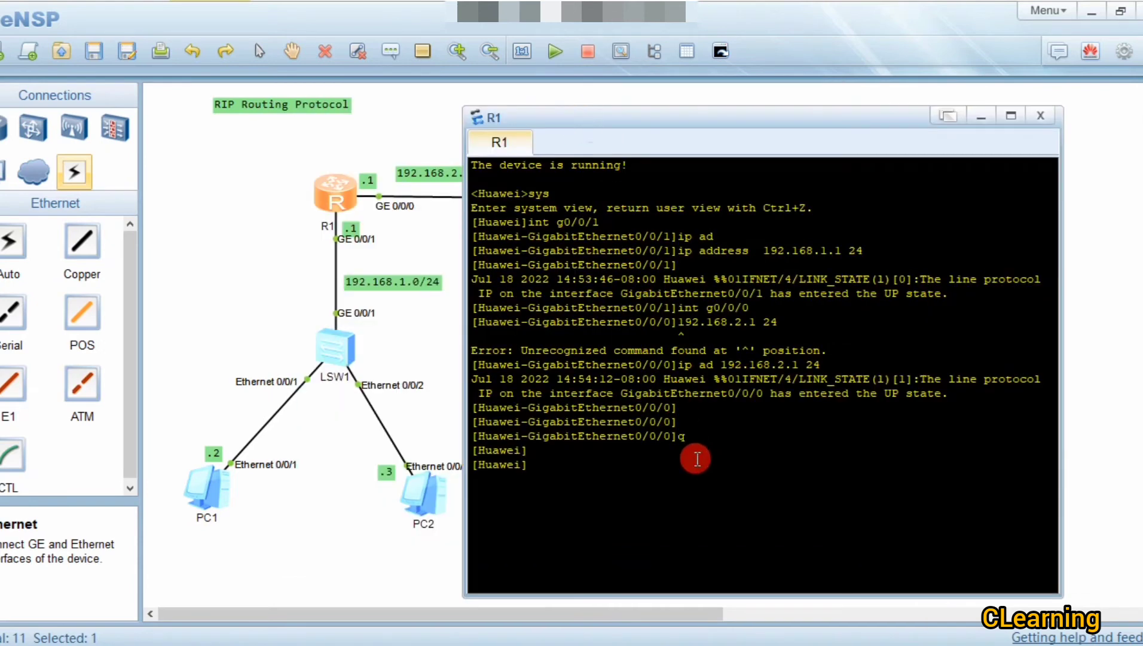
# Step: Start the default RIP process on R1 with the rip command
pyautogui.write('r')
pyautogui.press('Tab')
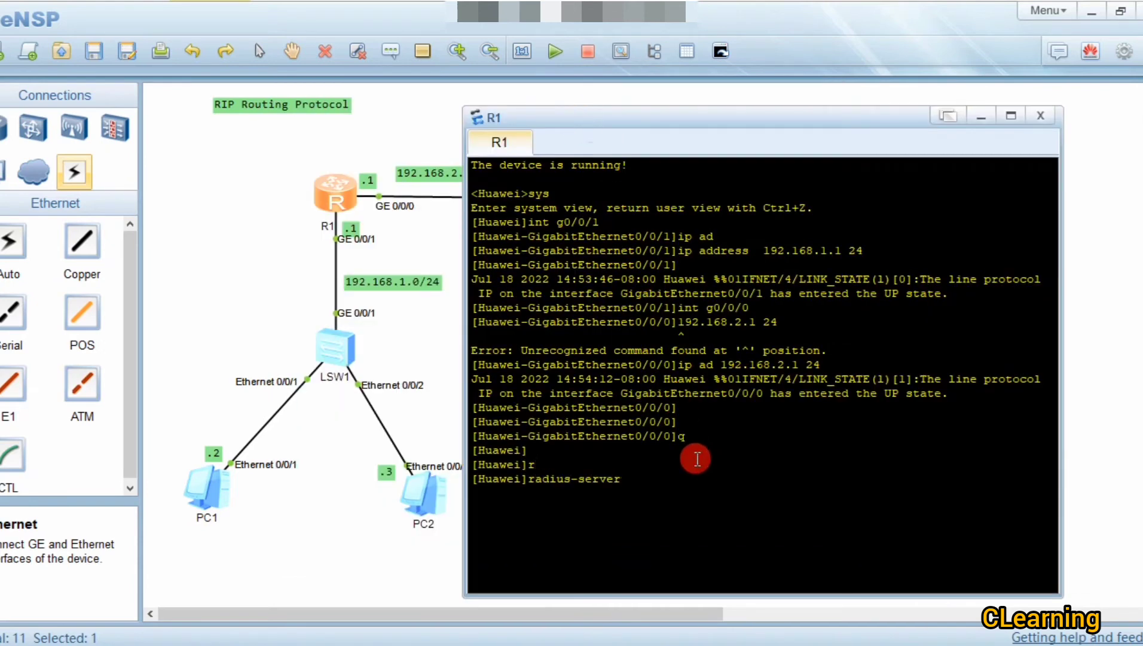
pyautogui.press('BackSpace')
pyautogui.press('BackSpace')
pyautogui.press('BackSpace')
pyautogui.press('BackSpace')
pyautogui.press('BackSpace')
pyautogui.press('BackSpace')
pyautogui.press('BackSpace')
pyautogui.press('BackSpace')
pyautogui.press('BackSpace')
pyautogui.press('BackSpace')
pyautogui.press('BackSpace')
pyautogui.press('BackSpace')
pyautogui.write('i')
pyautogui.press('Tab')
pyautogui.press('Tab')
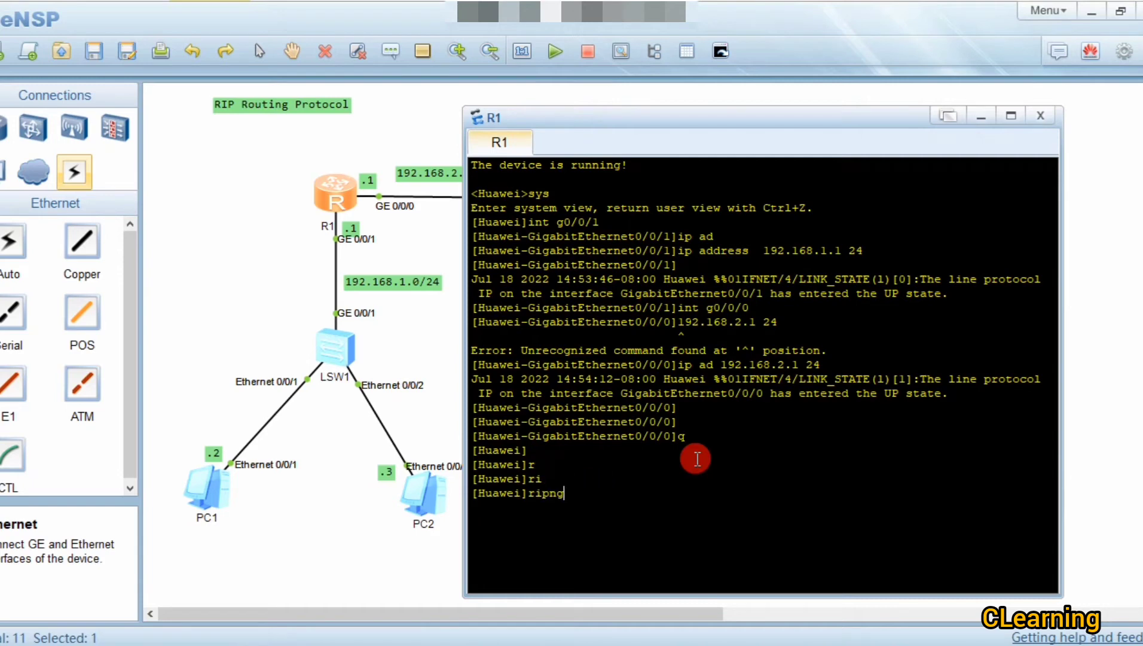
pyautogui.press('BackSpace')
pyautogui.press('BackSpace')
pyautogui.press('Return')
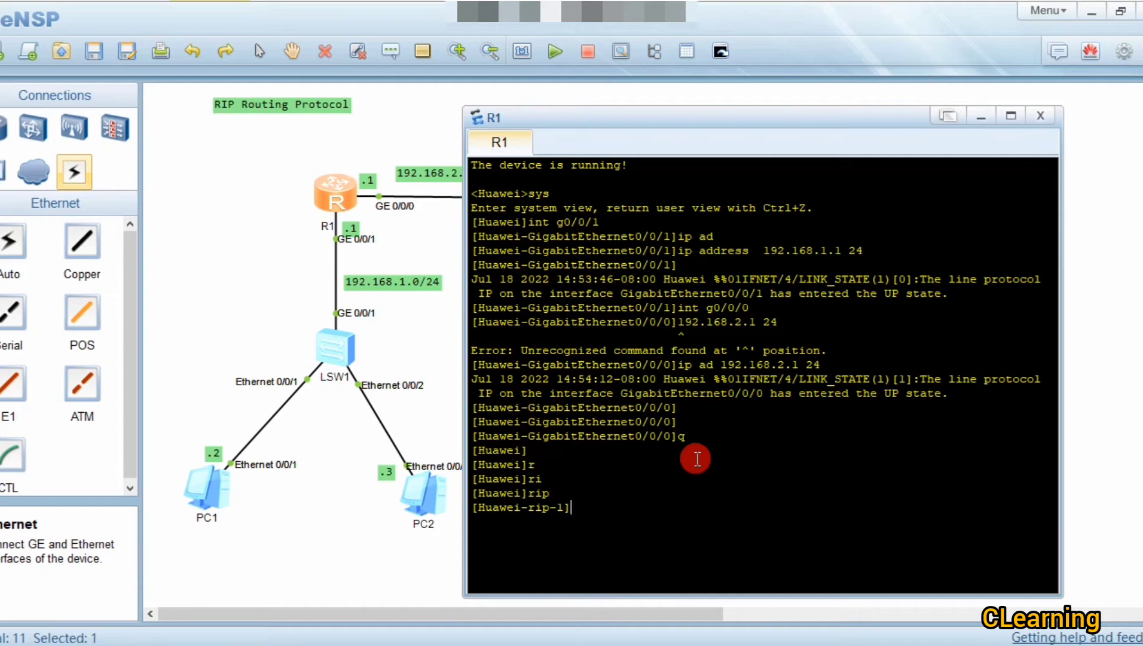
# Step: Set the RIP process on R1 to version 2
pyautogui.write('ver')
pyautogui.press('Tab')
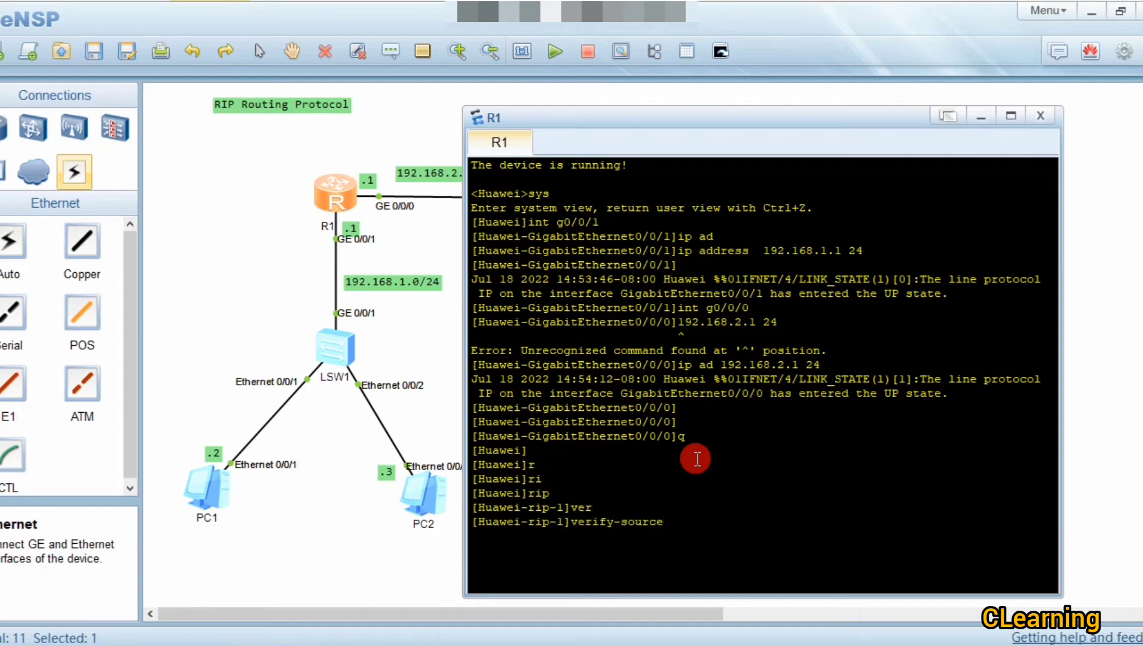
pyautogui.press('BackSpace')
pyautogui.press('BackSpace')
pyautogui.press('BackSpace')
pyautogui.press('BackSpace')
pyautogui.press('BackSpace')
pyautogui.press('BackSpace')
pyautogui.press('BackSpace')
pyautogui.press('BackSpace')
pyautogui.press('BackSpace')
pyautogui.press('BackSpace')
pyautogui.press('BackSpace')
pyautogui.write('rs')
pyautogui.press('Tab')
pyautogui.press('Return')
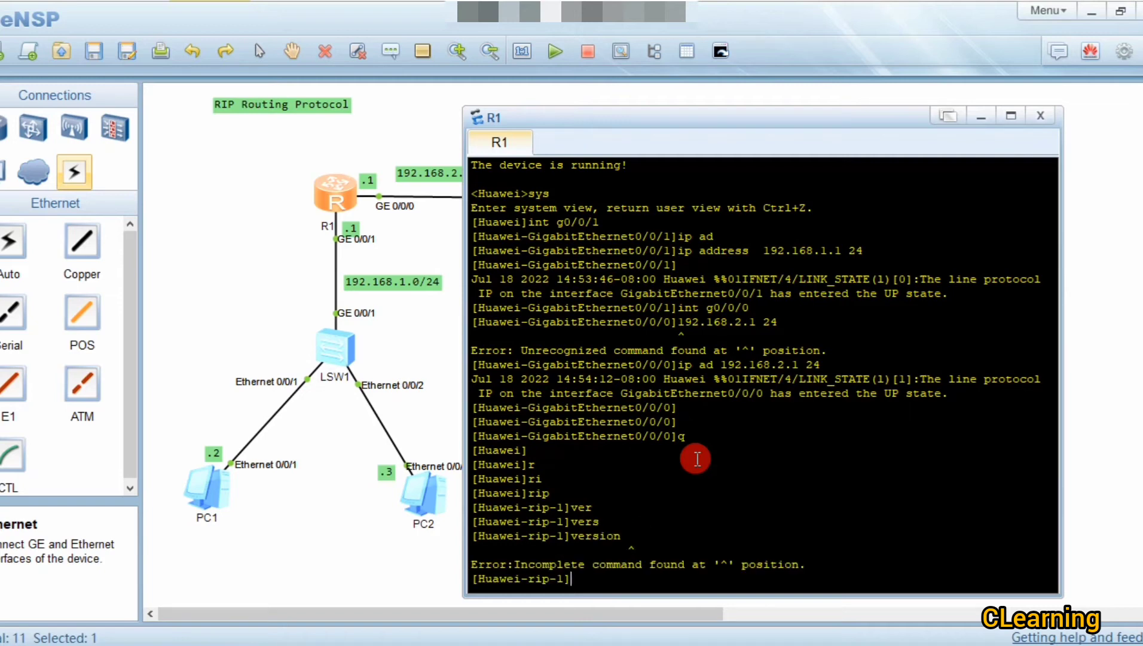
pyautogui.press('Up')
pyautogui.write('2')
pyautogui.press('Return')
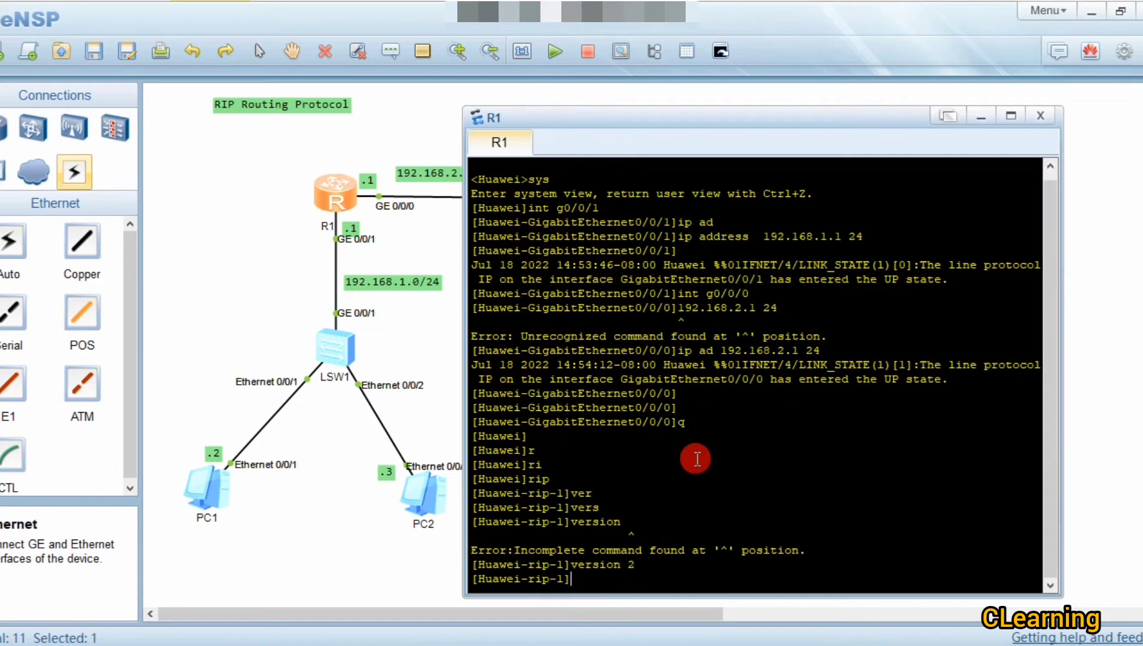
# Step: Move R1's console clear of the 192.168.2.0 link and advertise networks 192.168.1.0 and 192.168.2.0 in R1's RIP process
pyautogui.moveTo(549, 119); pyautogui.dragTo(672, 101)
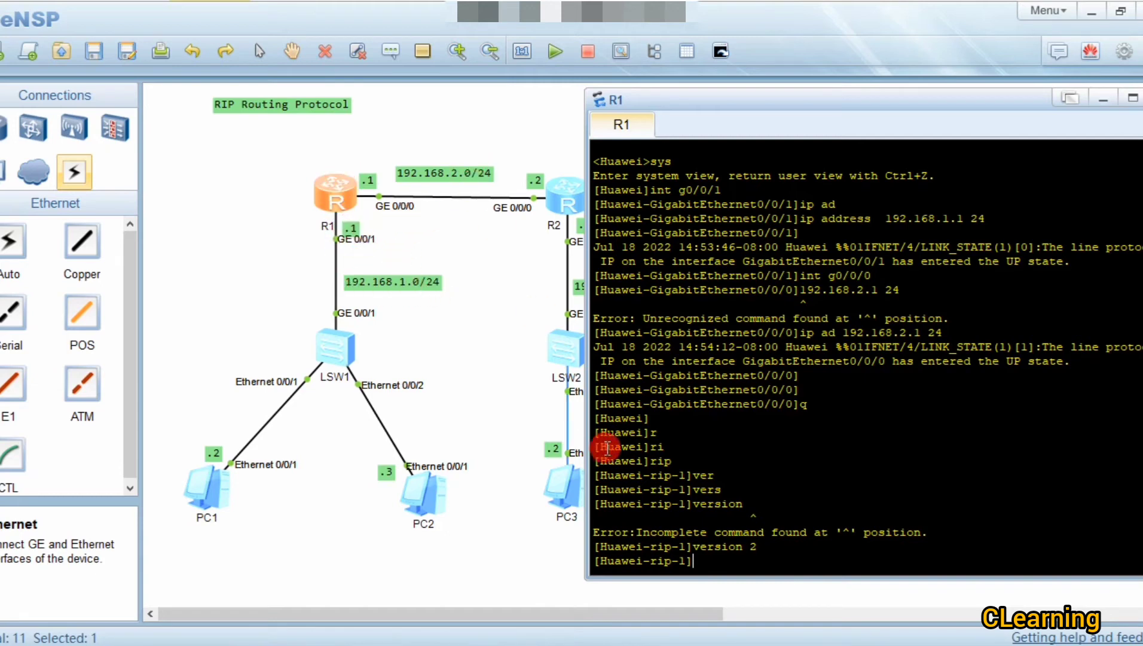
pyautogui.write('net')
pyautogui.press('Tab')
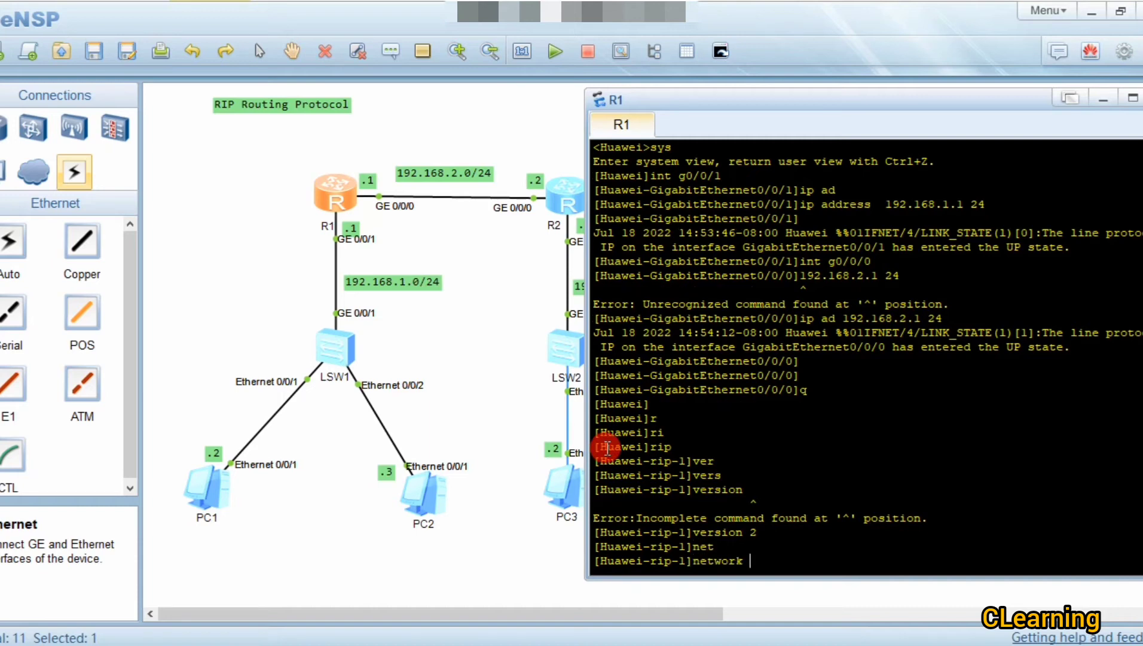
pyautogui.write('192.168.1.0')
pyautogui.press('Return')
pyautogui.write('network 192.168.2')
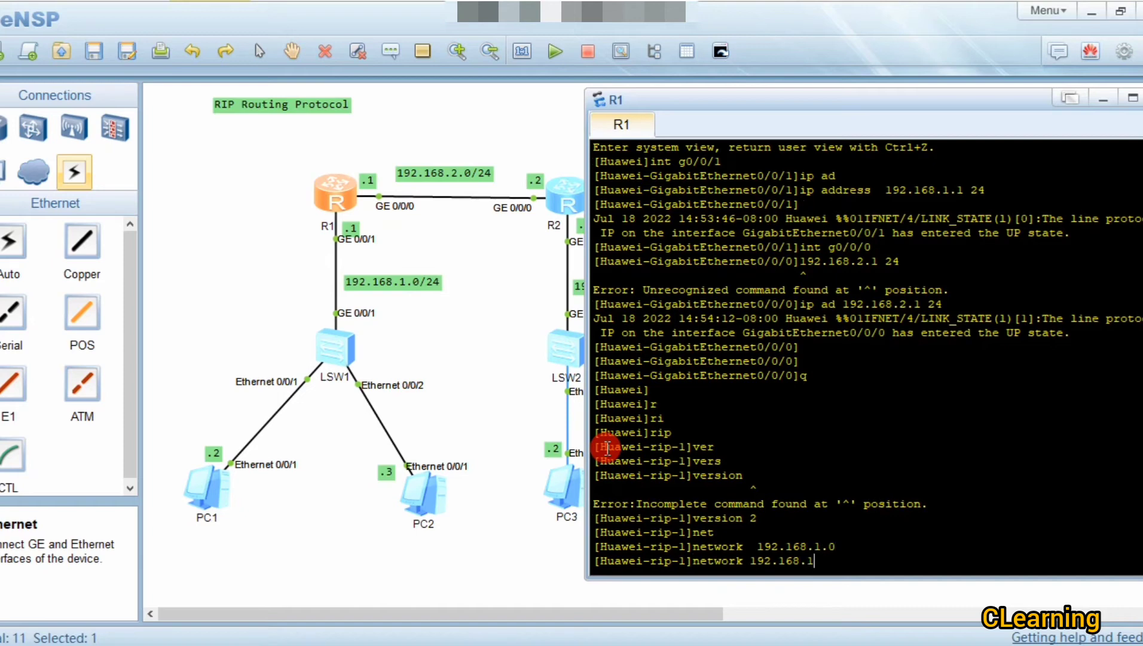
pyautogui.write('.0')
pyautogui.press('Return')
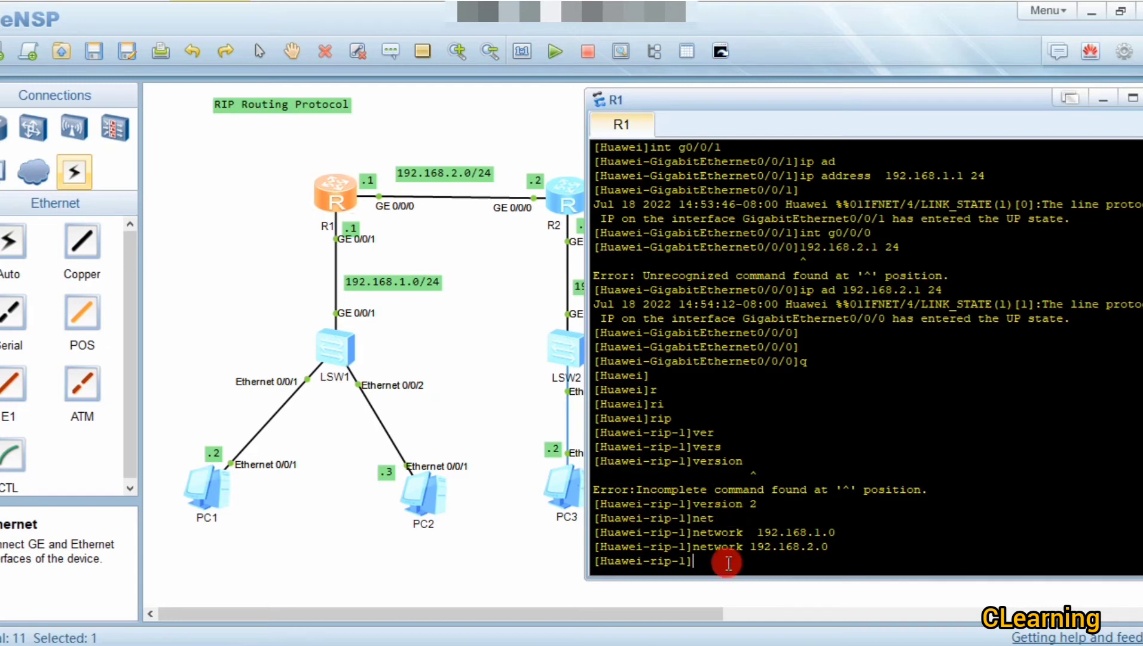
# Step: Open R2's console and return from the interface view to system view
pyautogui.click(523, 325)
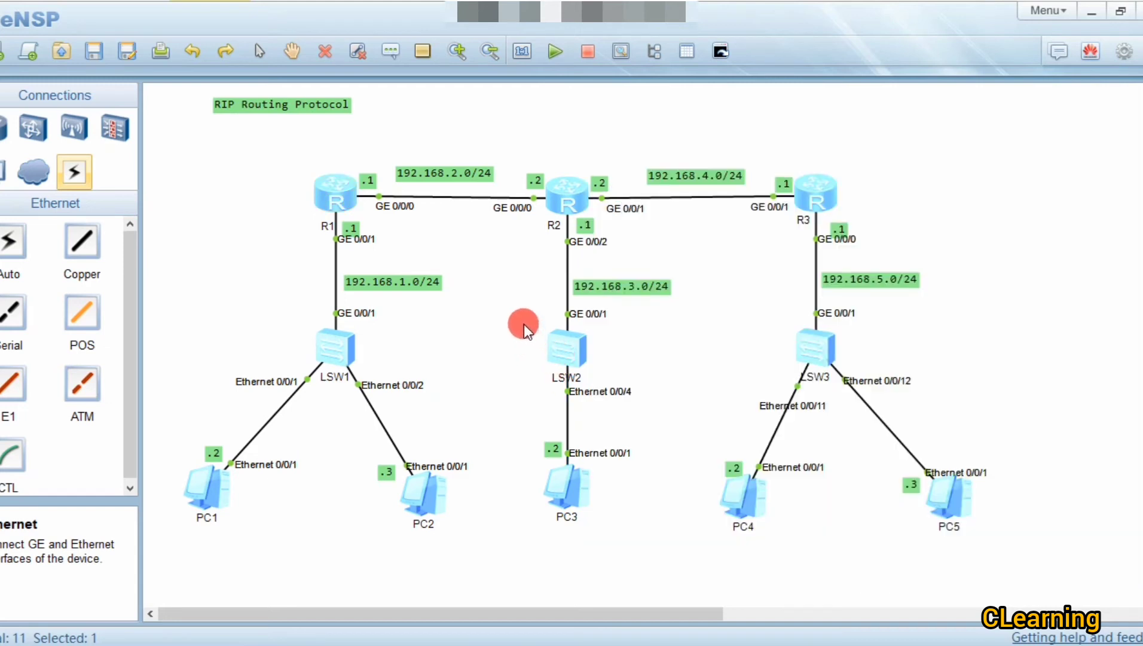
pyautogui.doubleClick(578, 199)
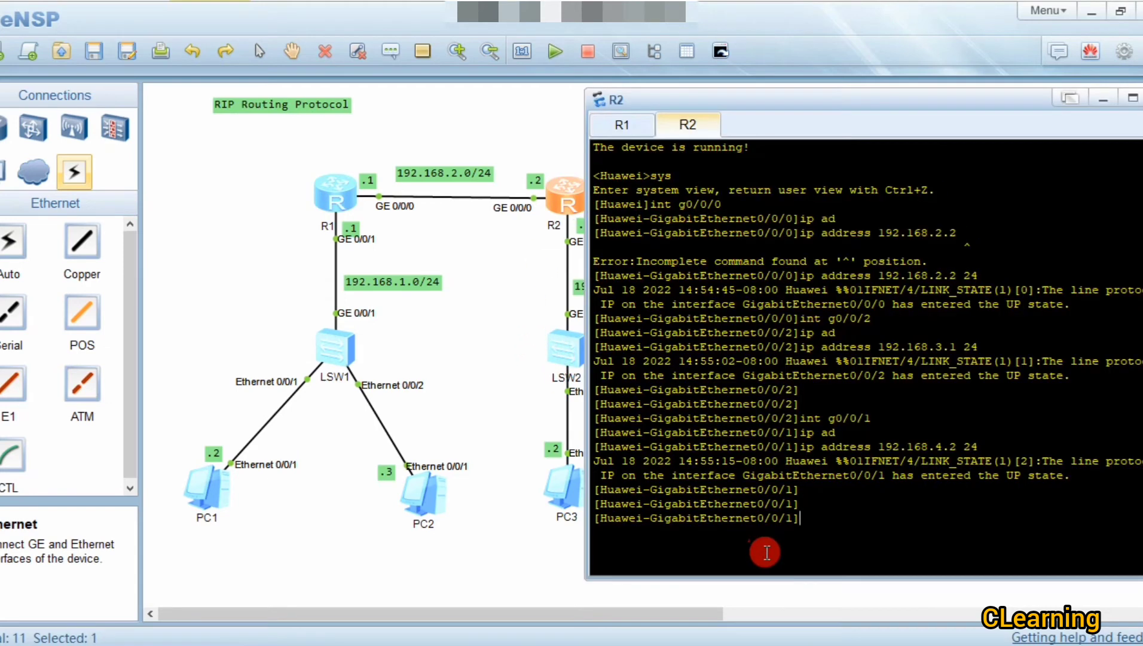
pyautogui.write('q')
pyautogui.press('Return')
pyautogui.press('Return')
pyautogui.press('Return')
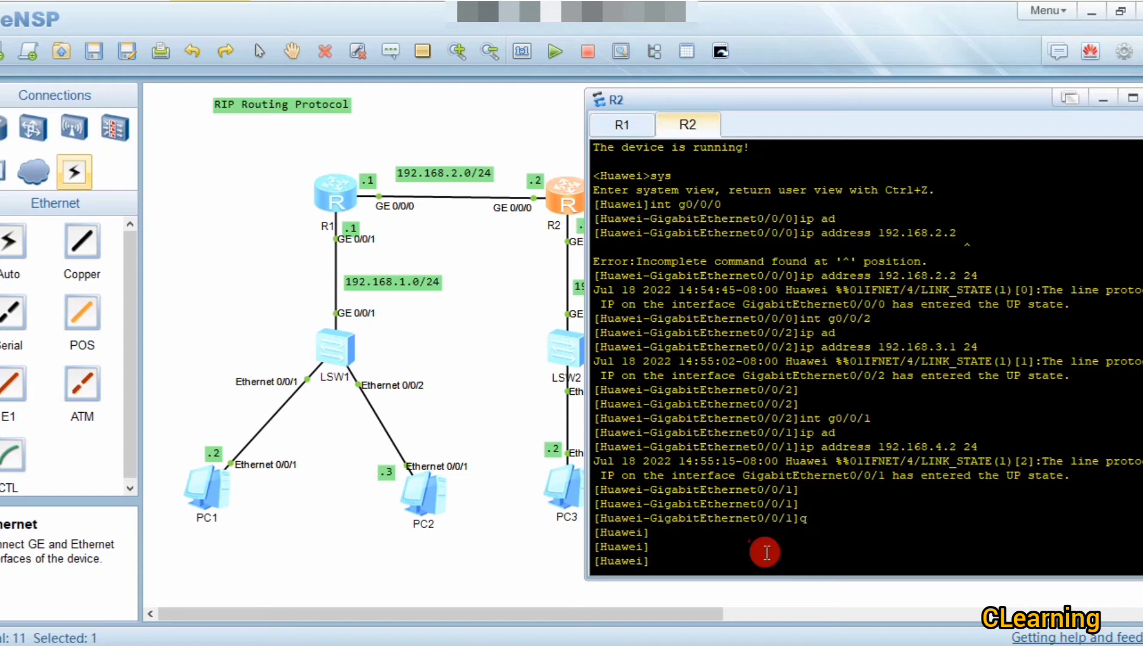
# Step: Start the default RIP process on R2 and set it to version 2
pyautogui.write('rip')
pyautogui.press('Return')
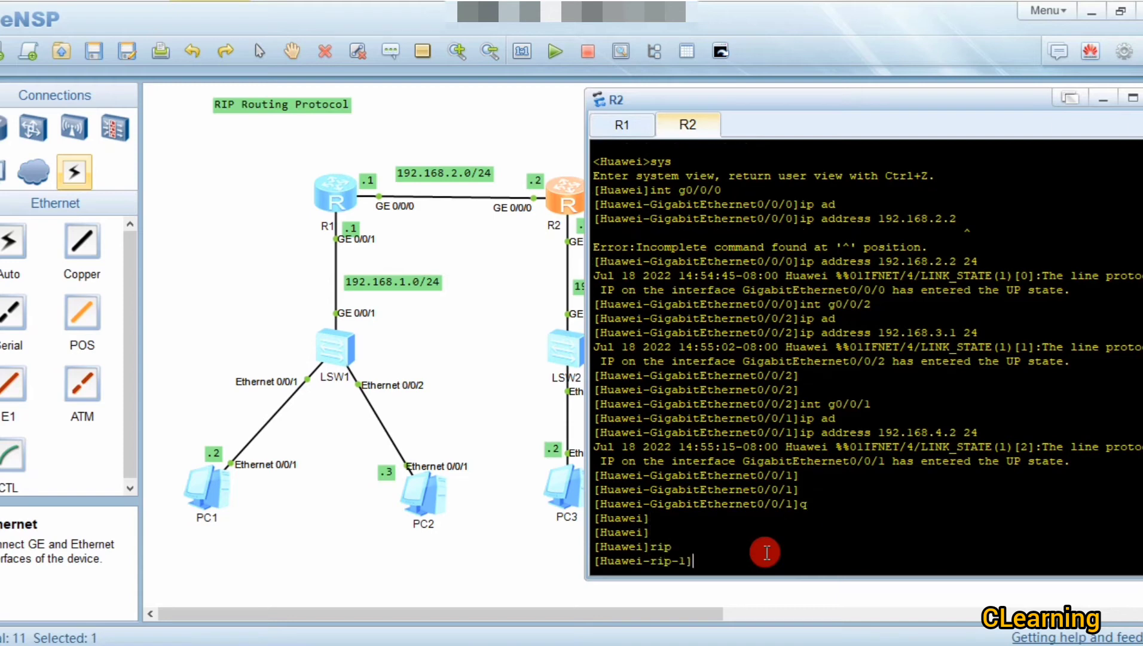
pyautogui.write('ver 2')
pyautogui.press('Return')
# Step: Advertise network 192.168.3.0 in R2's RIP process
pyautogui.write('net')
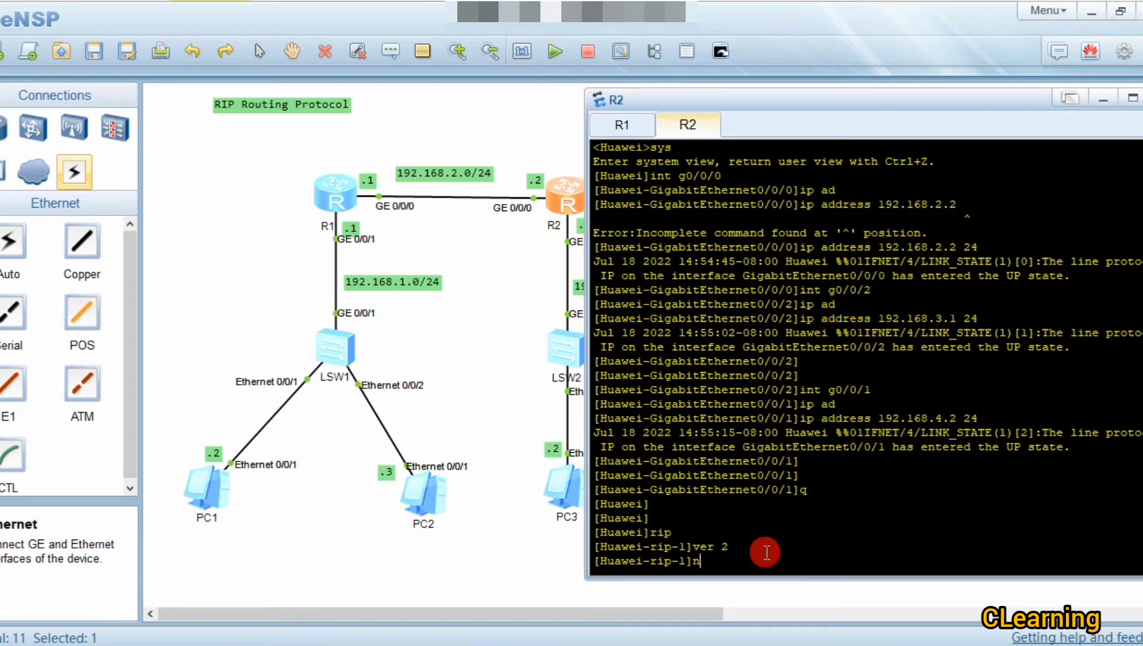
pyautogui.press('Tab')
pyautogui.write('192')
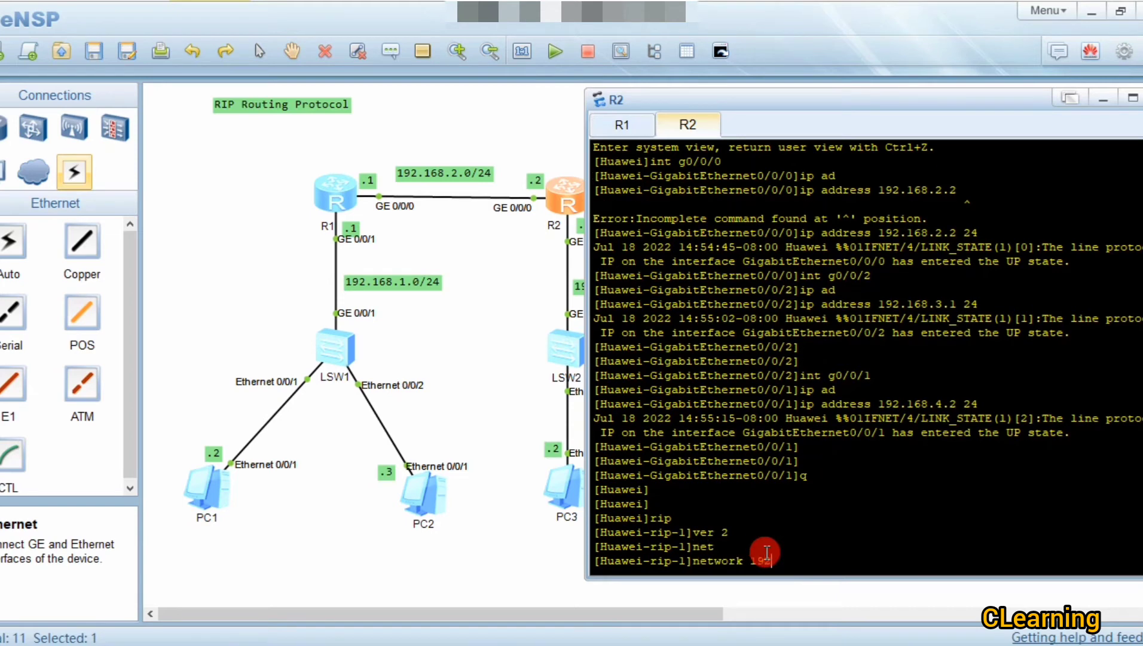
pyautogui.write('.168.30')
pyautogui.press('BackSpace')
pyautogui.write('.0')
pyautogui.press('Return')
# Step: Advertise network 192.168.2.0 in R2's RIP process, reusing the previous network command
pyautogui.press('Up')
pyautogui.press('BackSpace')
pyautogui.press('BackSpace')
pyautogui.press('BackSpace')
pyautogui.press('BackSpace')
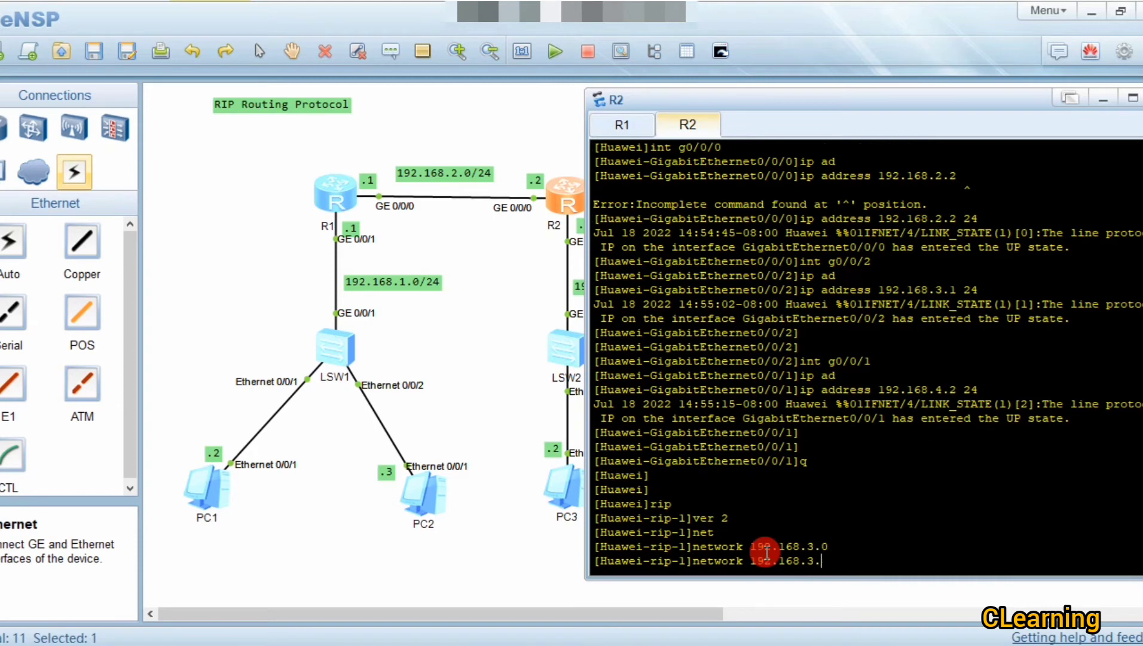
pyautogui.write('.20')
pyautogui.press('BackSpace')
pyautogui.write('.0')
pyautogui.press('Return')
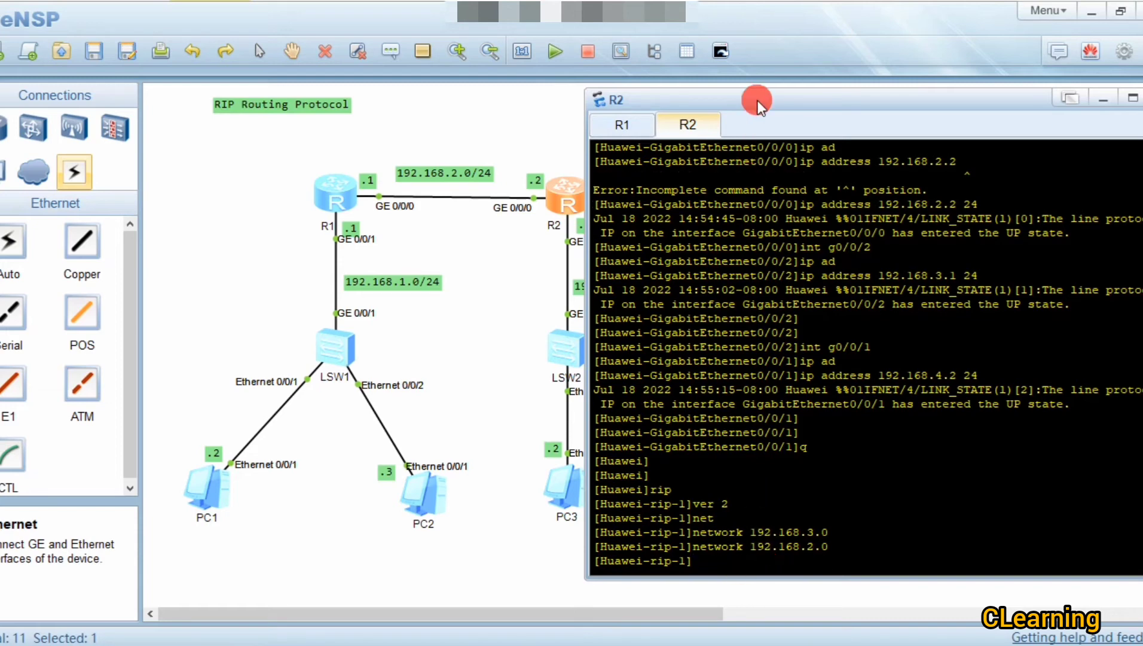
# Step: Move the console away from R2's links and advertise network 192.168.4.0 in R2's RIP process
pyautogui.moveTo(758, 100); pyautogui.dragTo(871, 218)
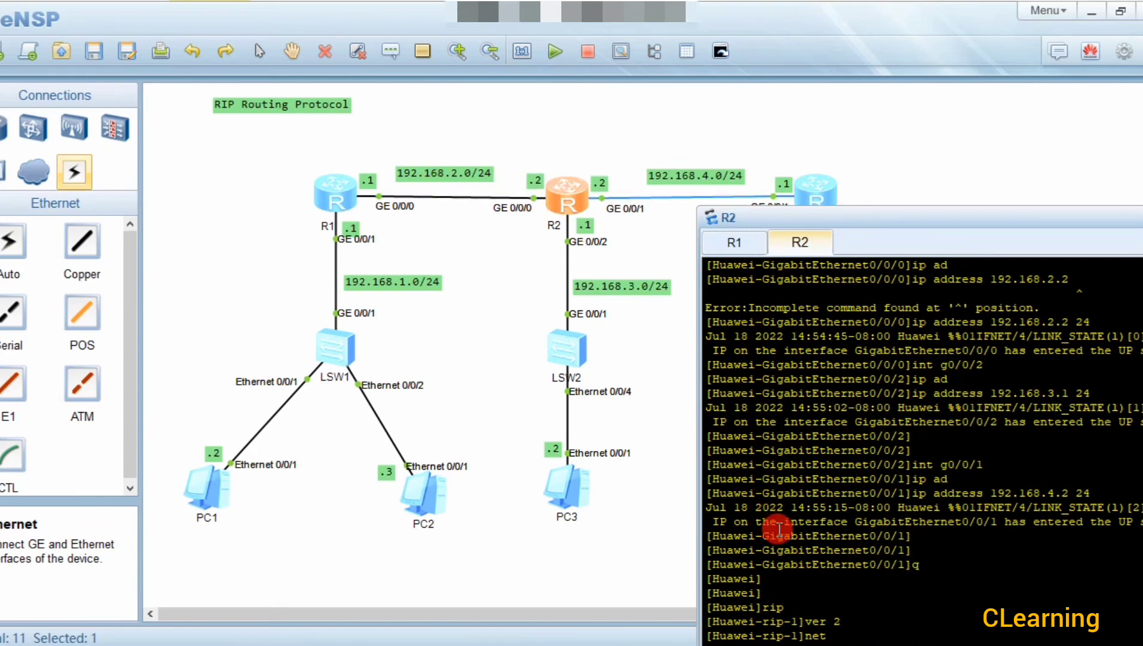
pyautogui.moveTo(826, 214); pyautogui.dragTo(833, 122)
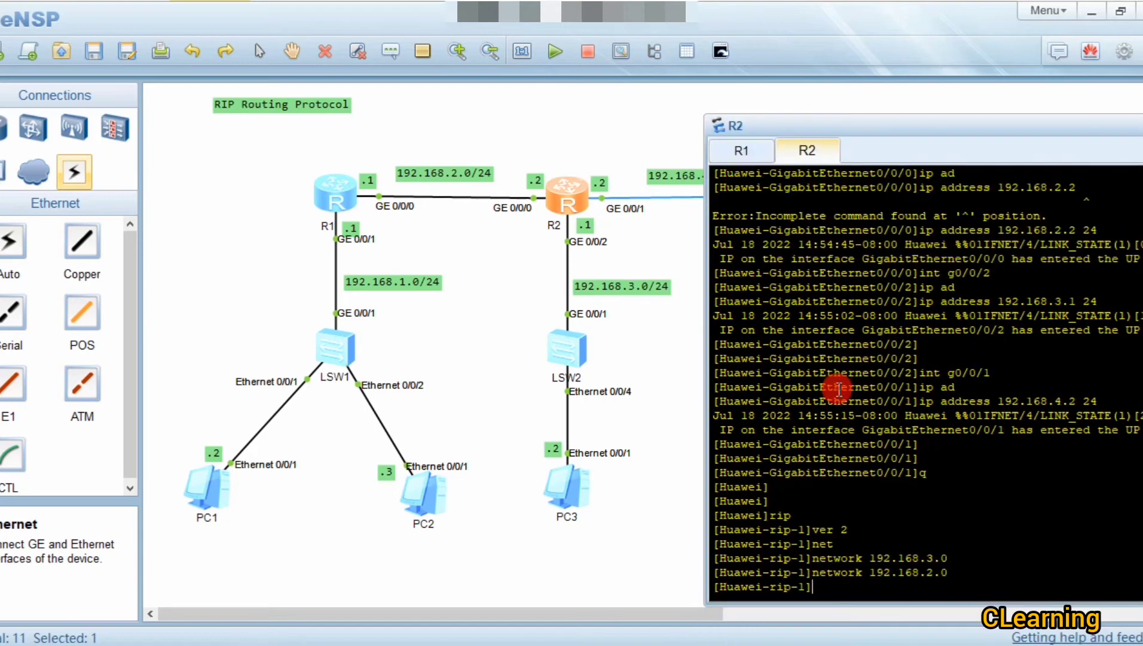
pyautogui.press('Up')
pyautogui.press('BackSpace')
pyautogui.press('BackSpace')
pyautogui.press('BackSpace')
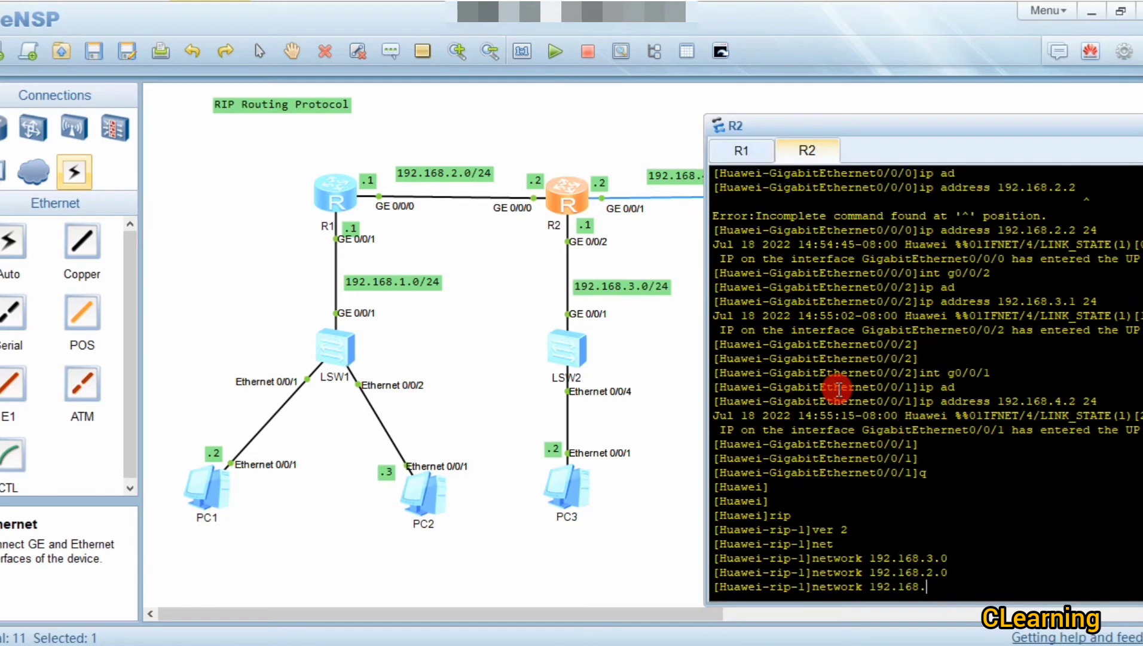
pyautogui.write('4.0')
pyautogui.press('Return')
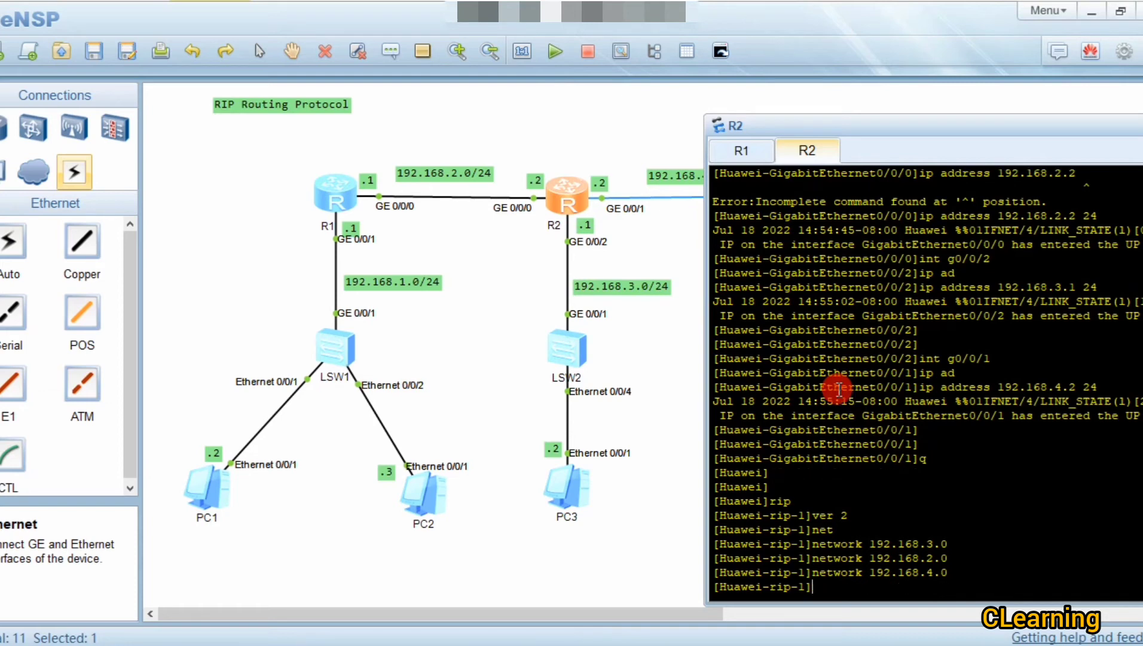
# Step: Move the console window clear of R3, open R3's console, and return from the interface view to system view
pyautogui.moveTo(831, 123)
pyautogui.mouseDown()
pyautogui.moveTo(675, 120)
pyautogui.moveTo(671, 357)
pyautogui.moveTo(664, 340)
pyautogui.moveTo(692, 248)
pyautogui.moveTo(666, 183)
pyautogui.mouseUp()
pyautogui.doubleClick(815, 190)
pyautogui.click(923, 485)
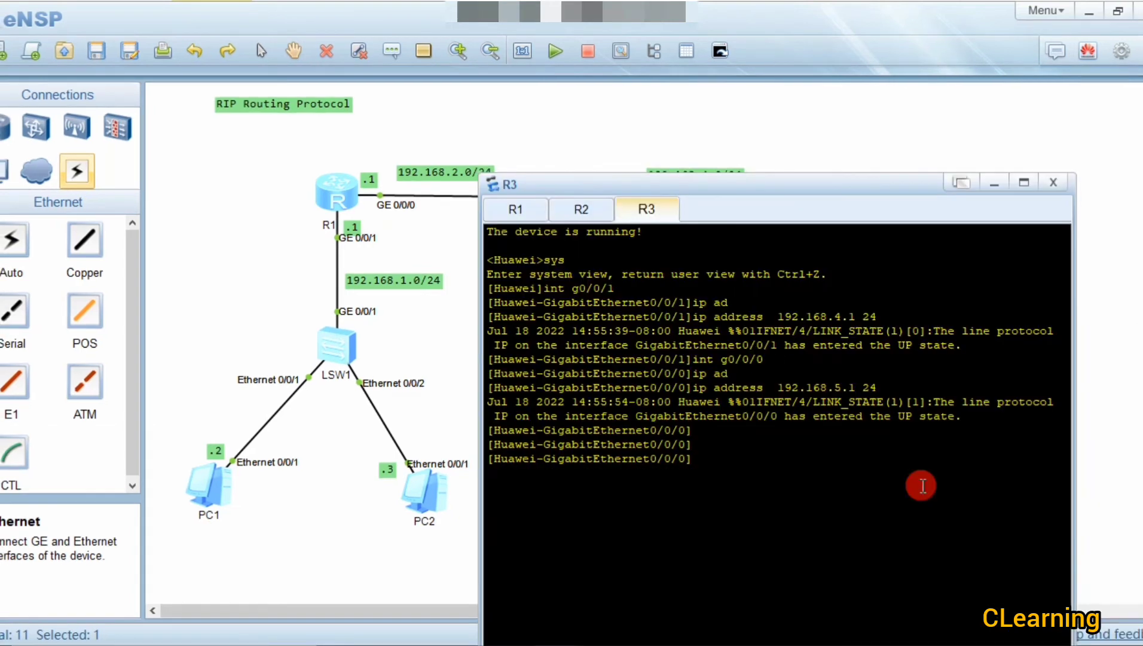
pyautogui.write('q')
pyautogui.press('Return')
# Step: Start the default RIP process on R3 and set it to version 2
pyautogui.write('rip')
pyautogui.press('Return')
pyautogui.write('ver 2')
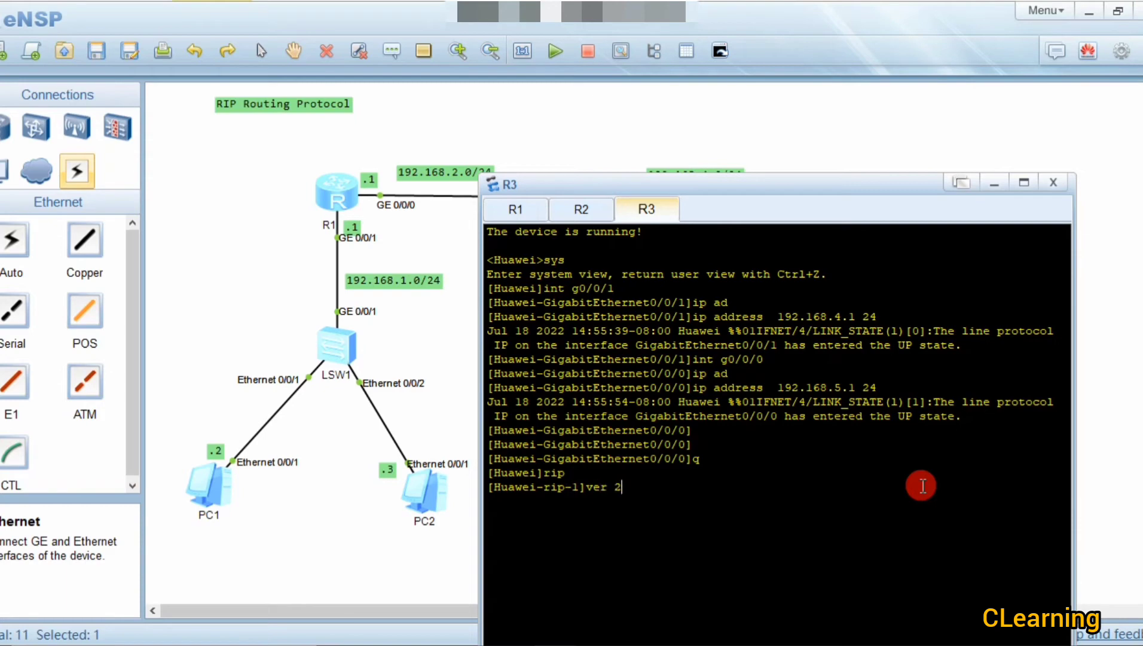
pyautogui.press('Return')
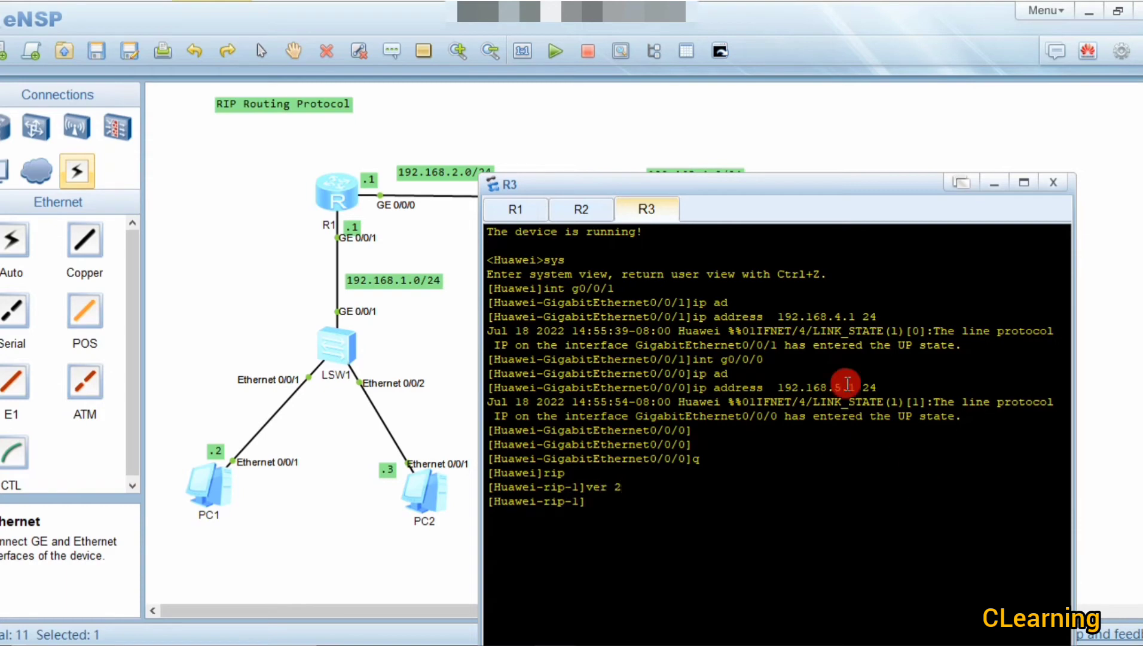
# Step: Reposition the console below R3's links and advertise network 192.168.4.0 in R3's RIP process
pyautogui.moveTo(784, 179); pyautogui.dragTo(717, 371)
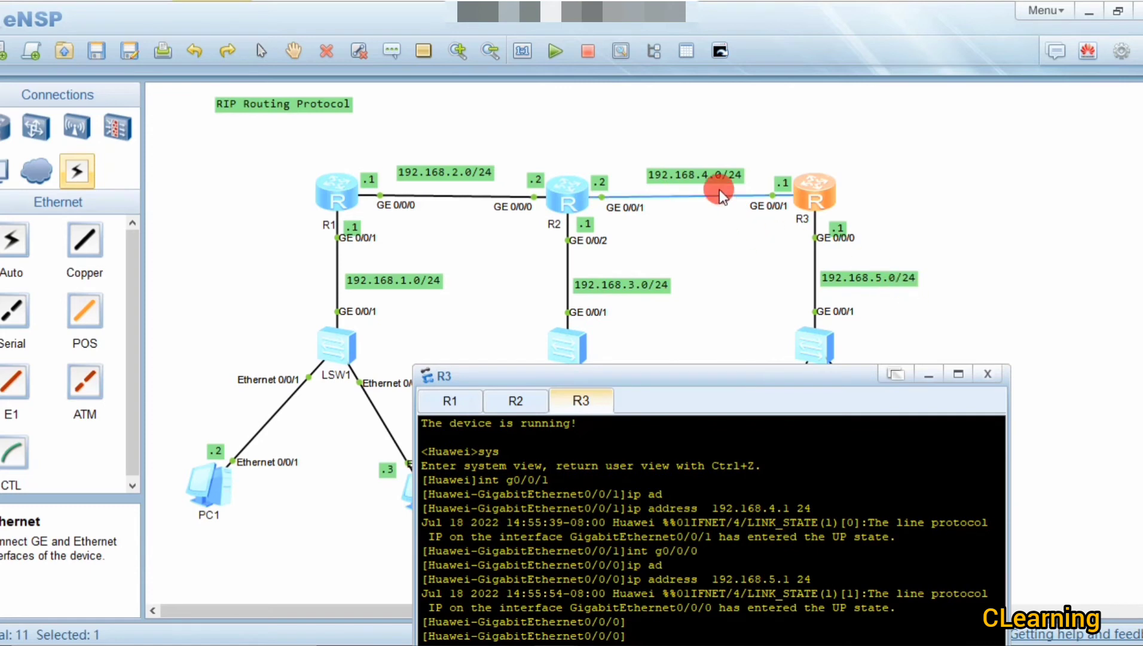
pyautogui.moveTo(694, 362); pyautogui.dragTo(693, 311)
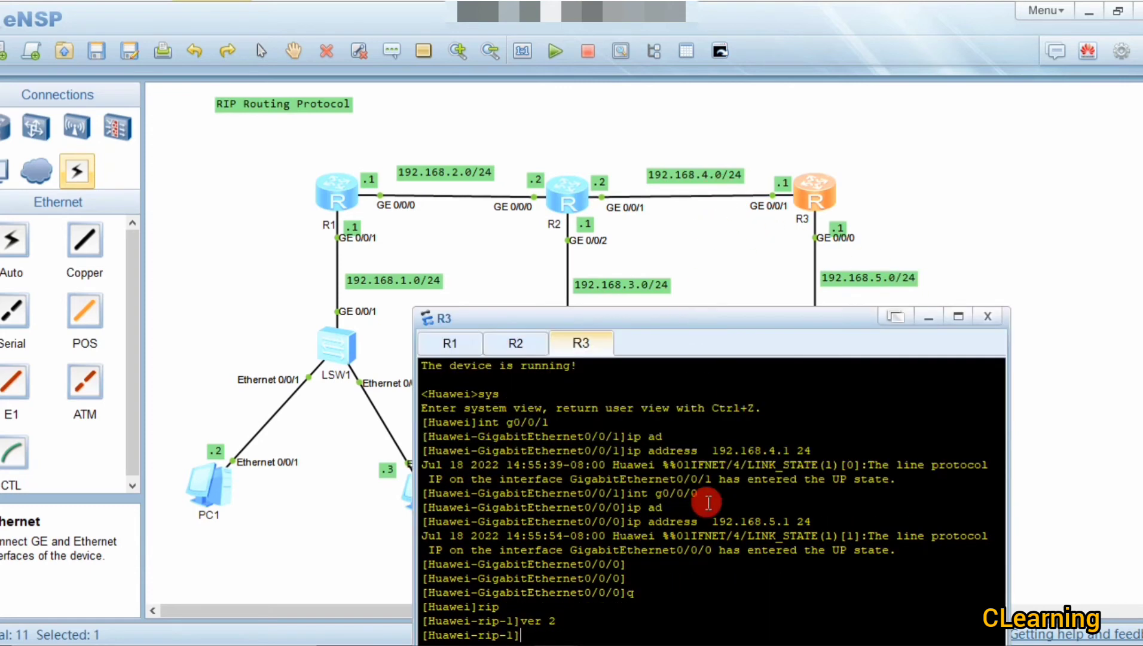
pyautogui.write('net')
pyautogui.moveTo(670, 320); pyautogui.dragTo(681, 267)
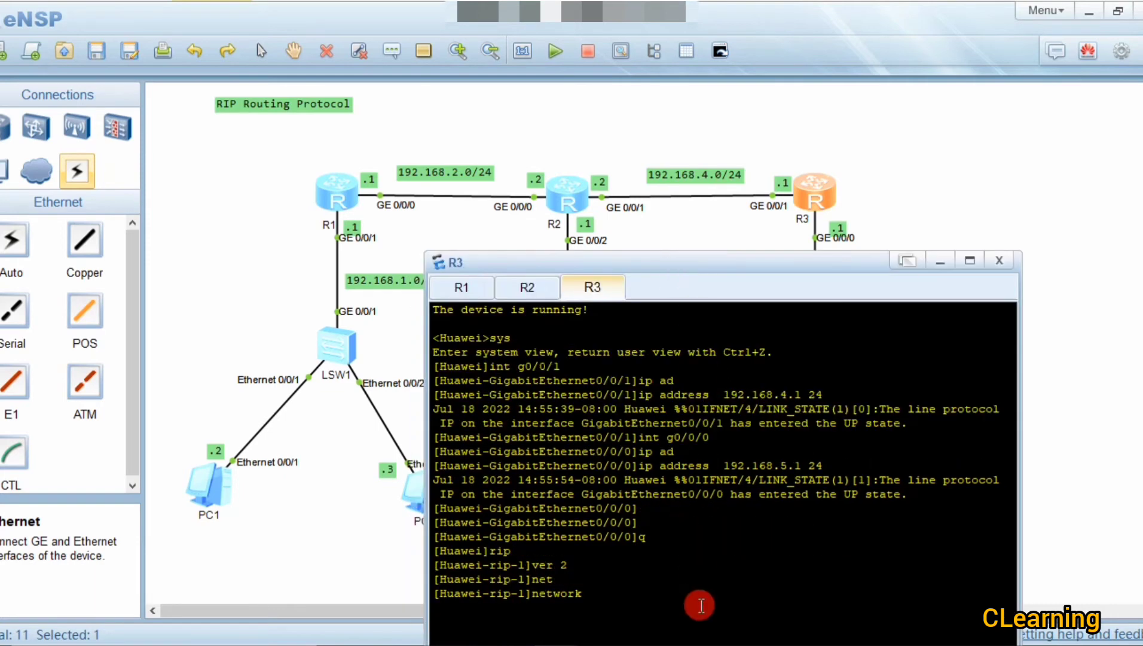
pyautogui.write('192.168.4.0')
pyautogui.press('Return')
# Step: Advertise network 192.168.5.0 in R3's RIP process and close the router console window
pyautogui.press('Up')
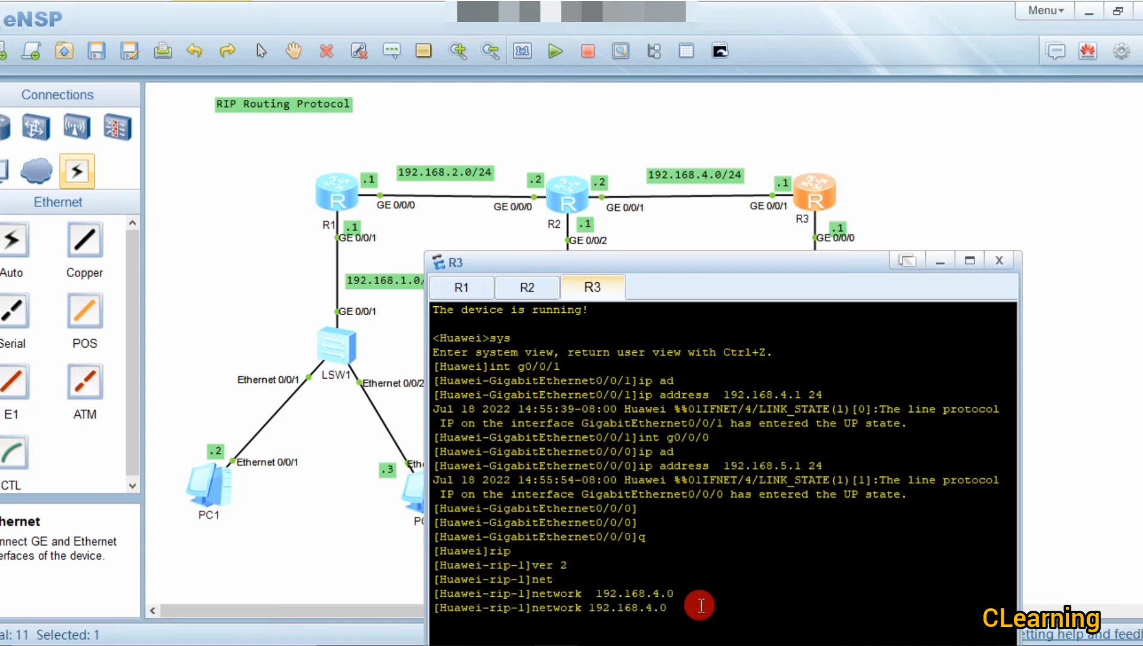
pyautogui.press('BackSpace')
pyautogui.write('5')
pyautogui.press('Return')
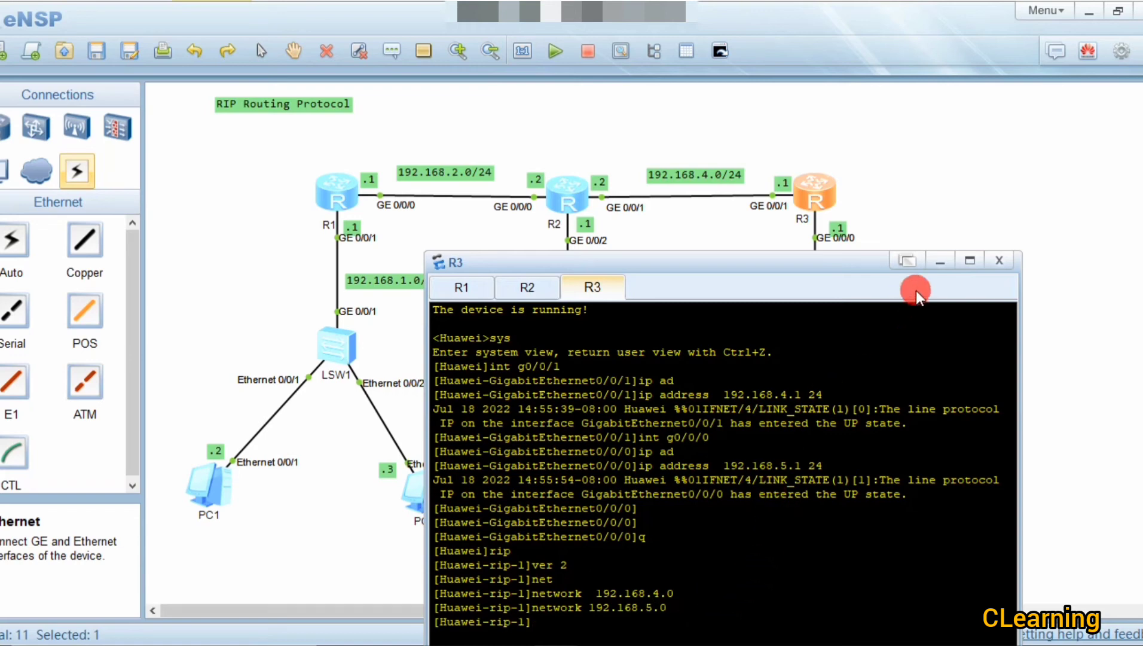
pyautogui.click(999, 260)
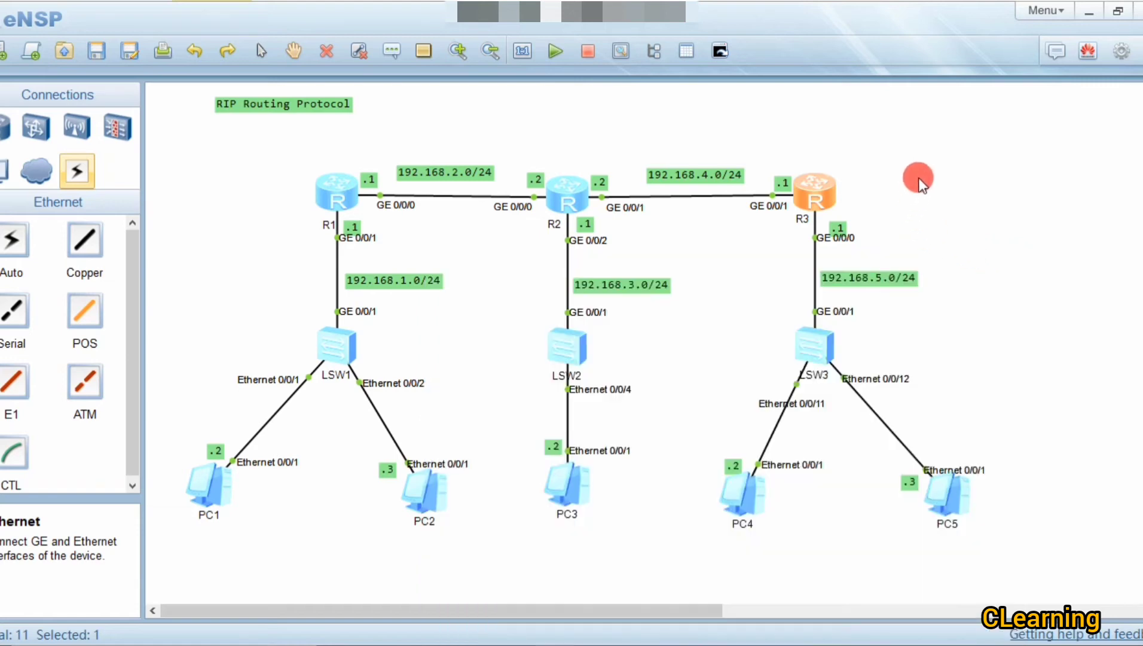
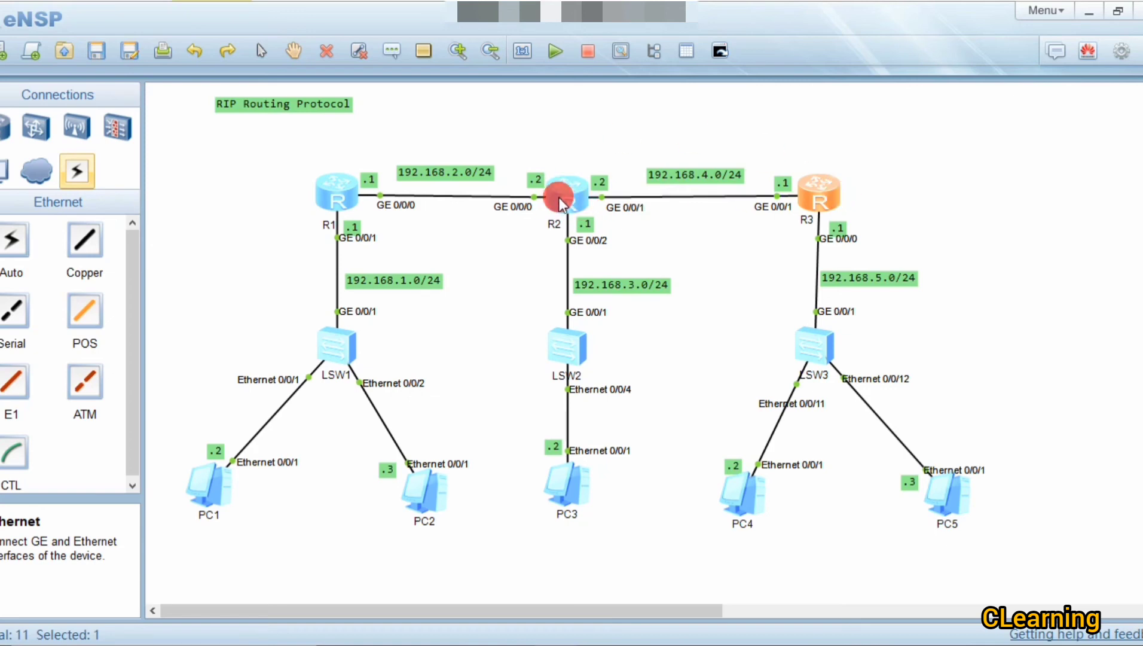
pyautogui.moveTo(559, 197); pyautogui.dragTo(564, 204)
pyautogui.click(630, 230)
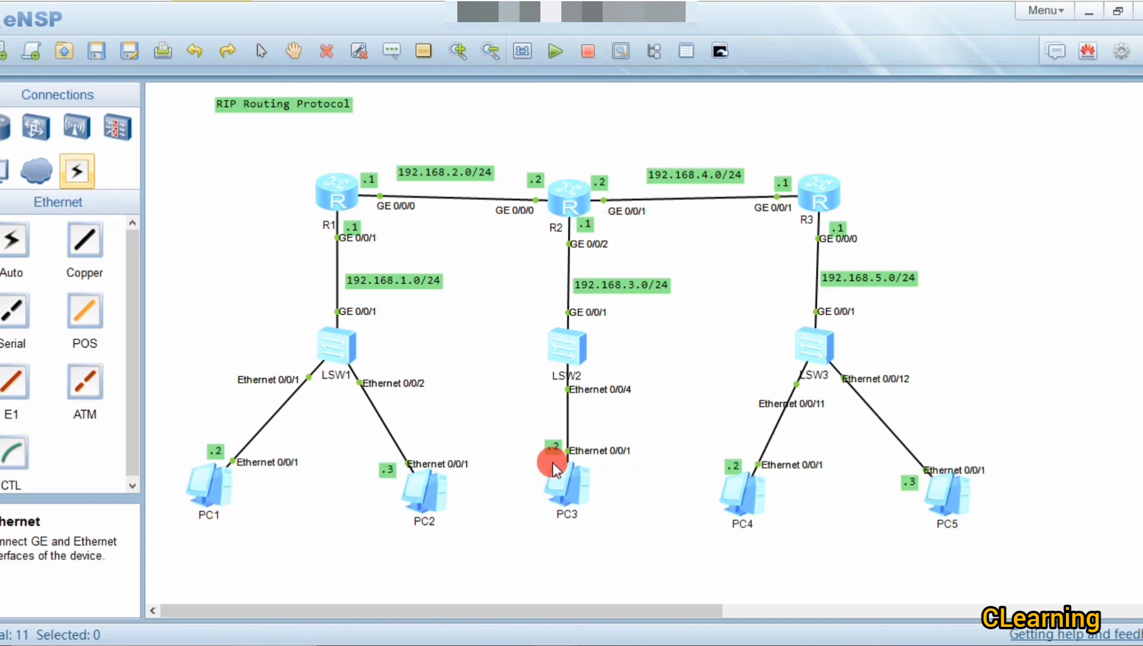
# Step: Open PC1's command line and repeat the ping to R2's interface at 192.168.2.2
pyautogui.doubleClick(231, 484)
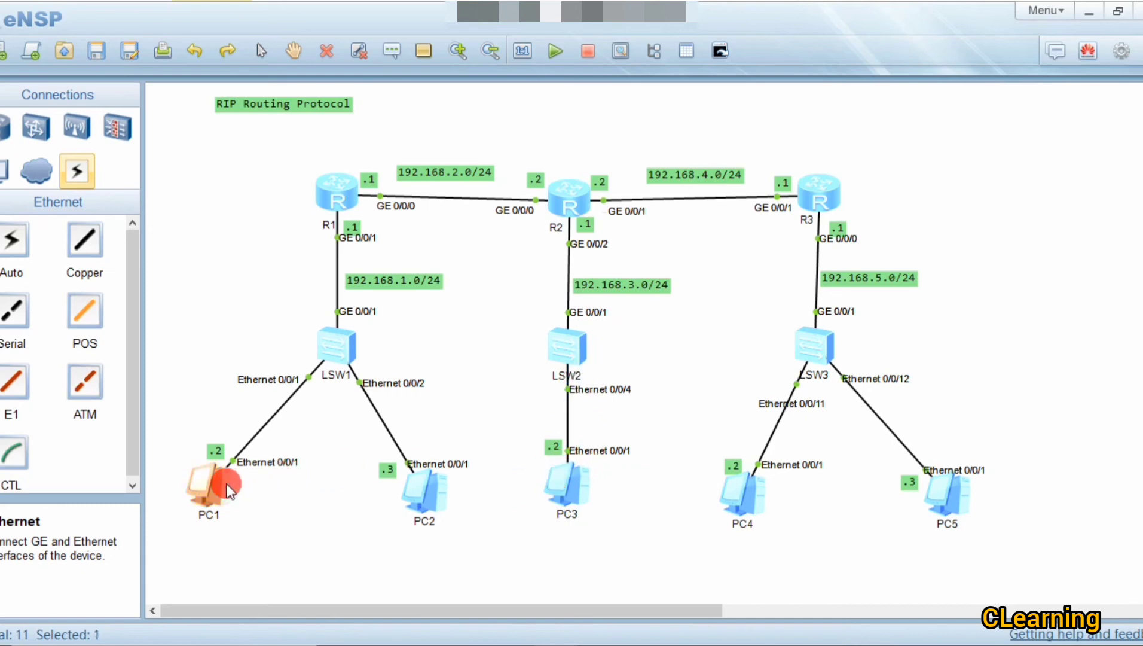
pyautogui.moveTo(442, 106); pyautogui.dragTo(727, 99)
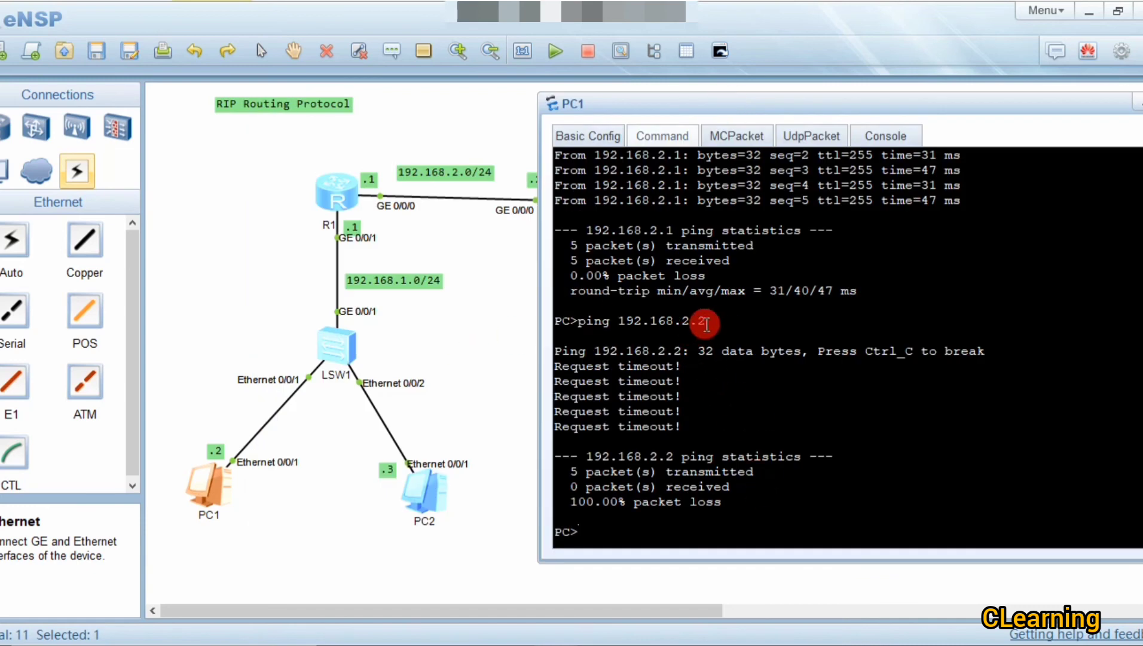
pyautogui.press('Up')
pyautogui.press('Return')
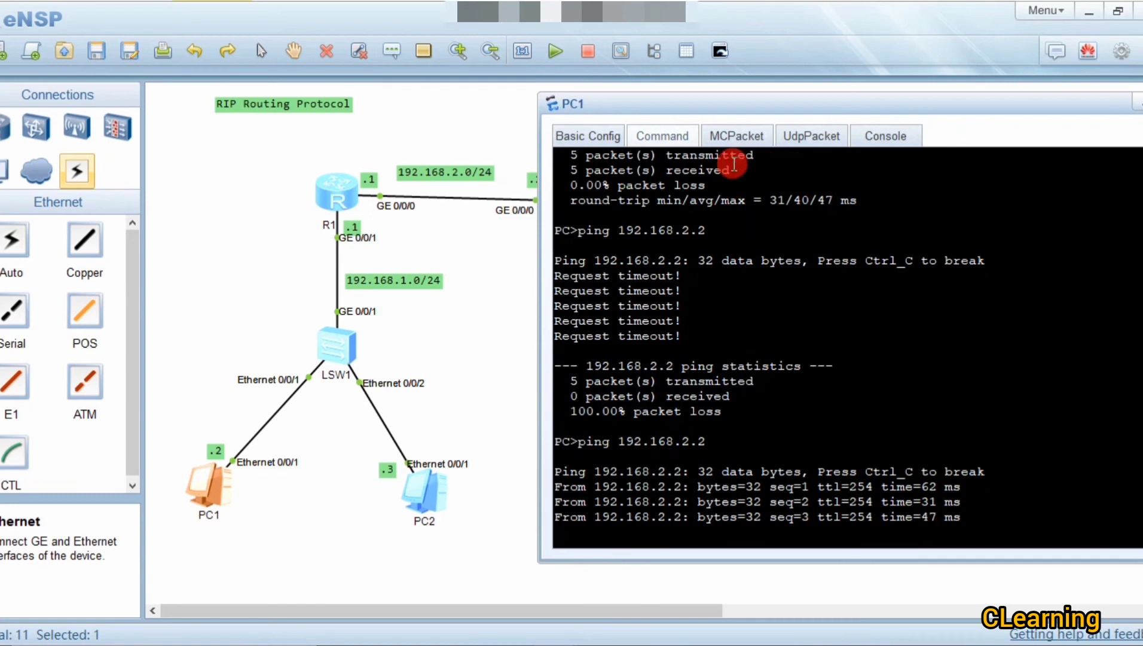
# Step: Move PC1's window clear of PC3 and ping PC3 at 192.168.3.2 from PC1
pyautogui.moveTo(664, 106); pyautogui.dragTo(861, 105)
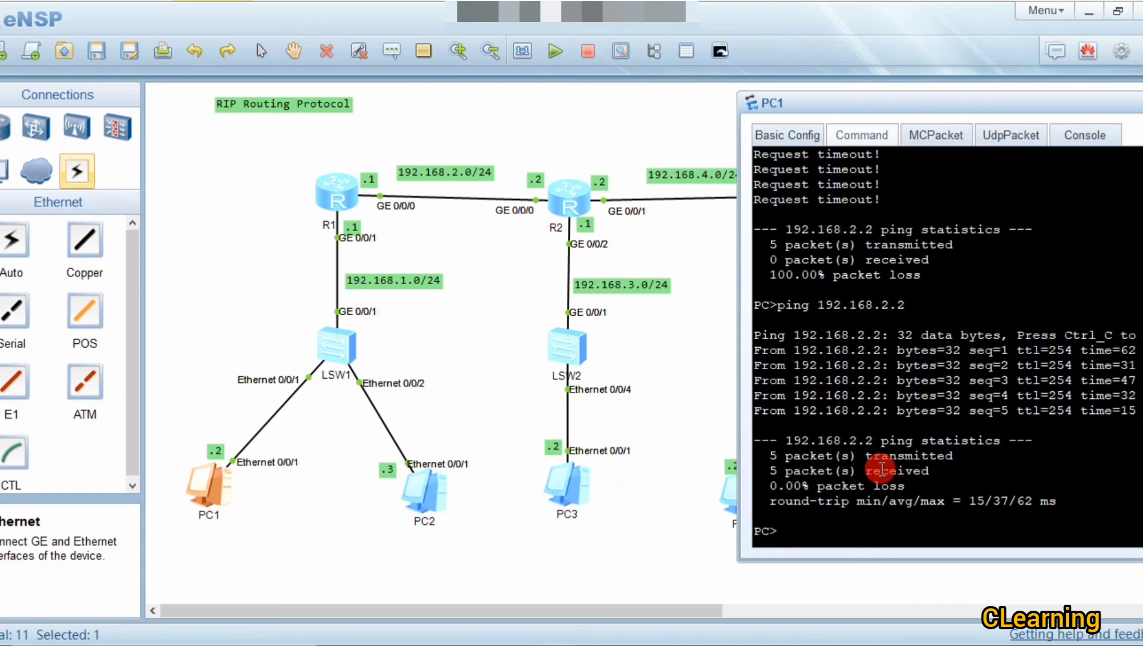
pyautogui.press('Up')
pyautogui.press('BackSpace')
pyautogui.press('BackSpace')
pyautogui.press('BackSpace')
pyautogui.write('3.2')
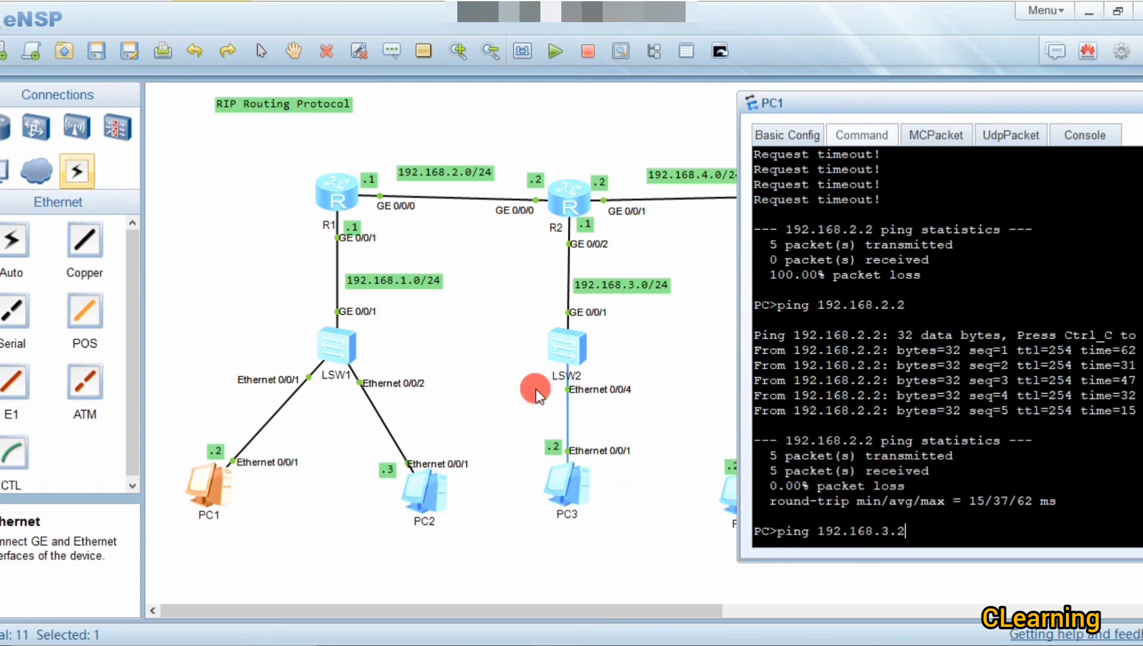
pyautogui.press('Return')
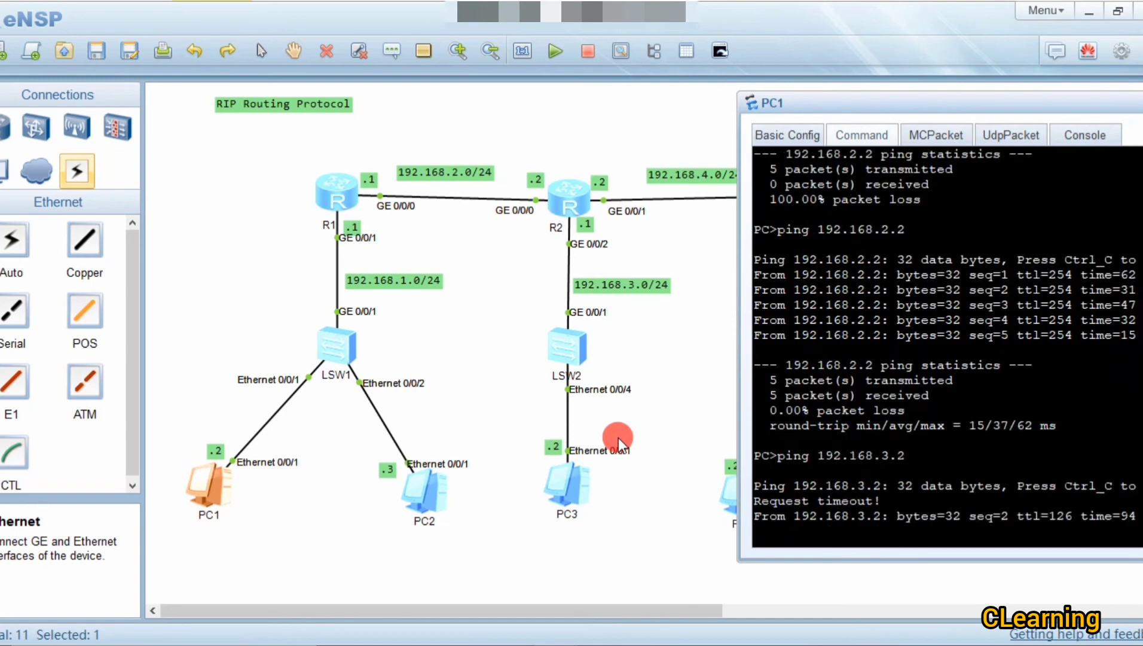
# Step: Test connectivity from PC1 to PC5 by pinging 192.168.5.3, and close PC1's window
pyautogui.moveTo(894, 110); pyautogui.dragTo(565, 350)
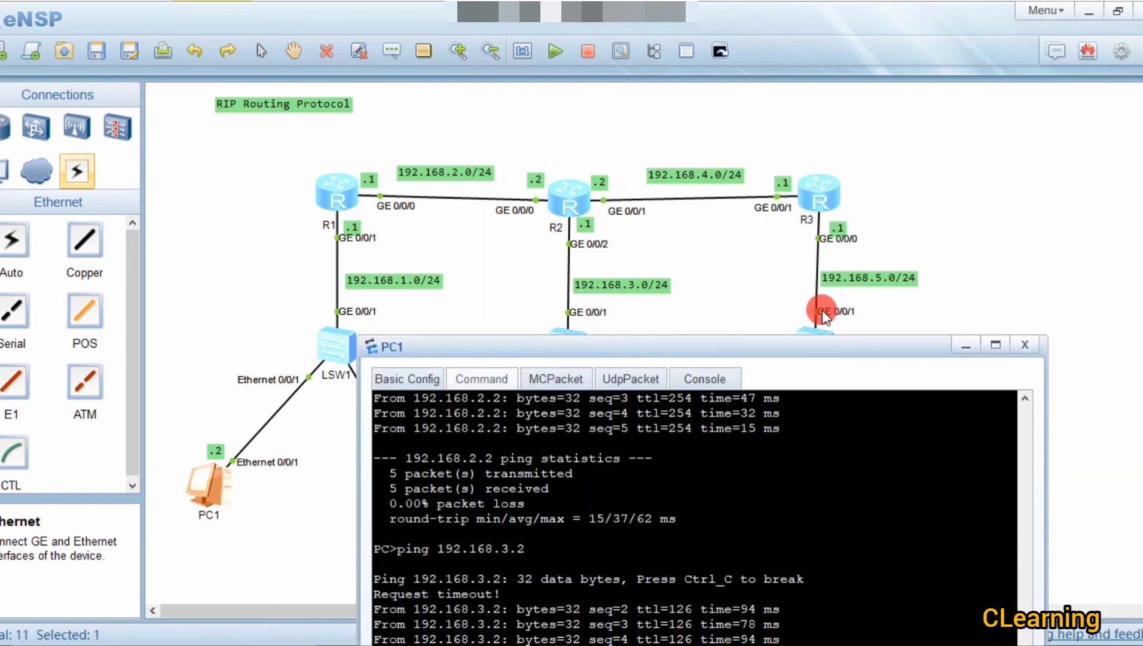
pyautogui.moveTo(872, 348); pyautogui.dragTo(631, 261)
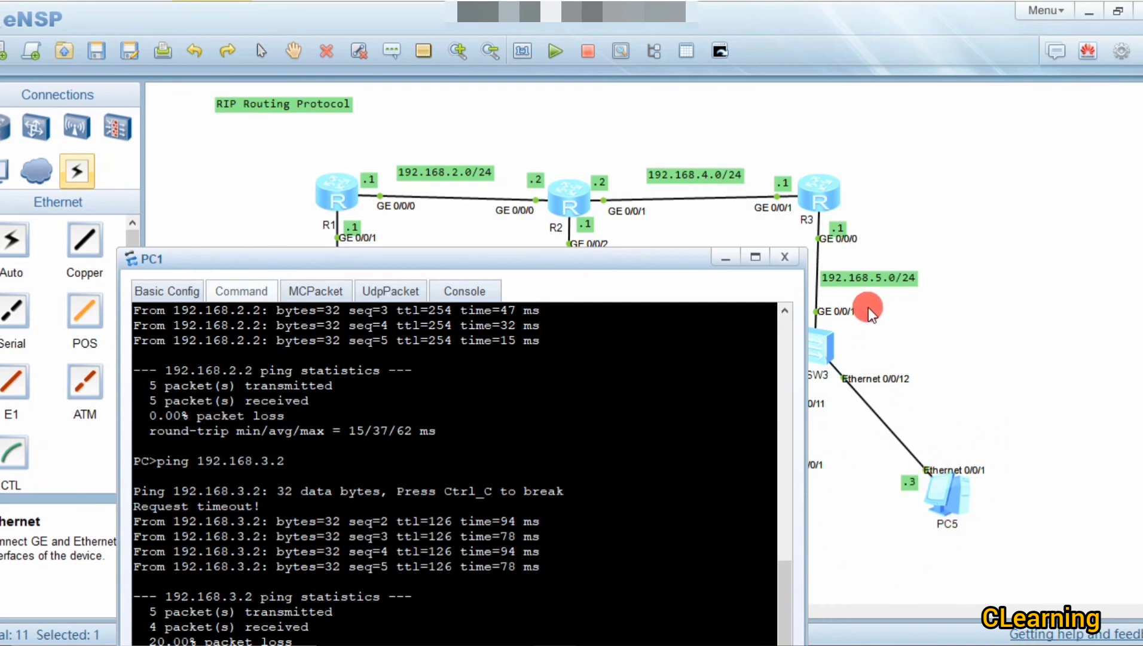
pyautogui.moveTo(606, 266); pyautogui.dragTo(778, 132)
pyautogui.write('pin 1')
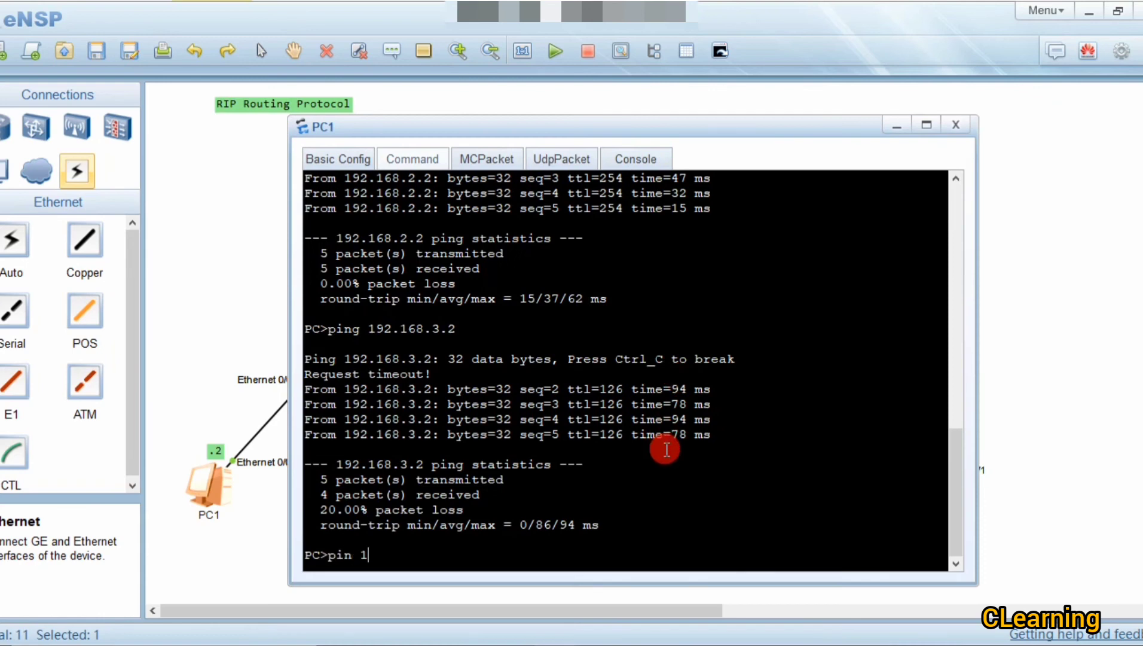
pyautogui.press('BackSpace')
pyautogui.write('g 192.168.5.3')
pyautogui.press('Return')
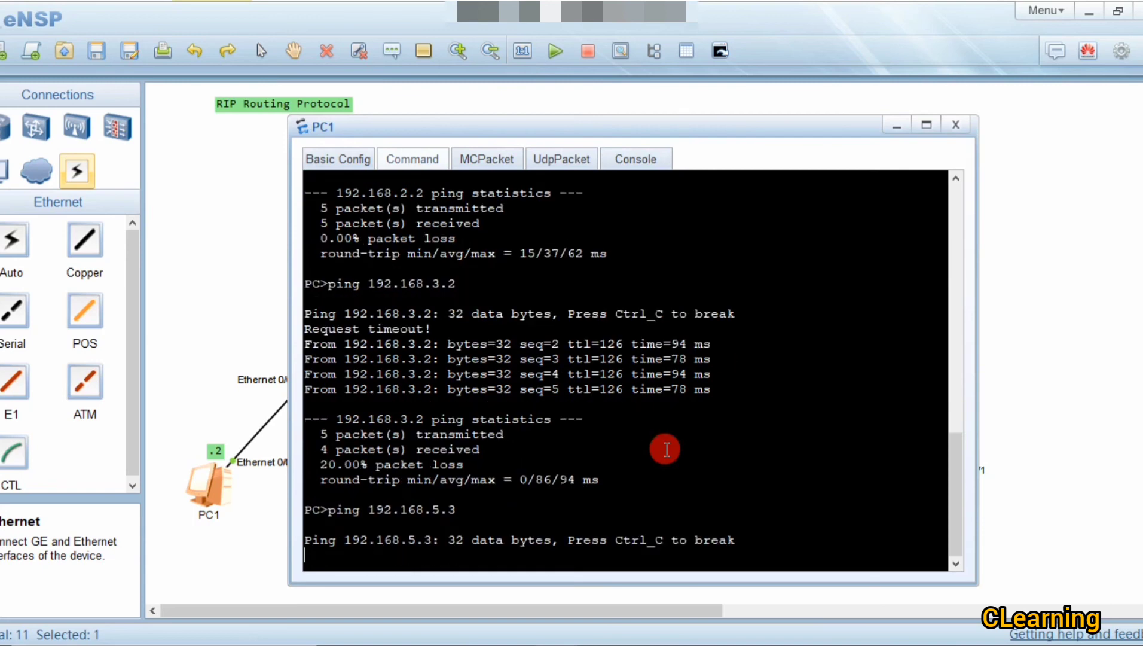
pyautogui.moveTo(787, 138); pyautogui.dragTo(648, 116)
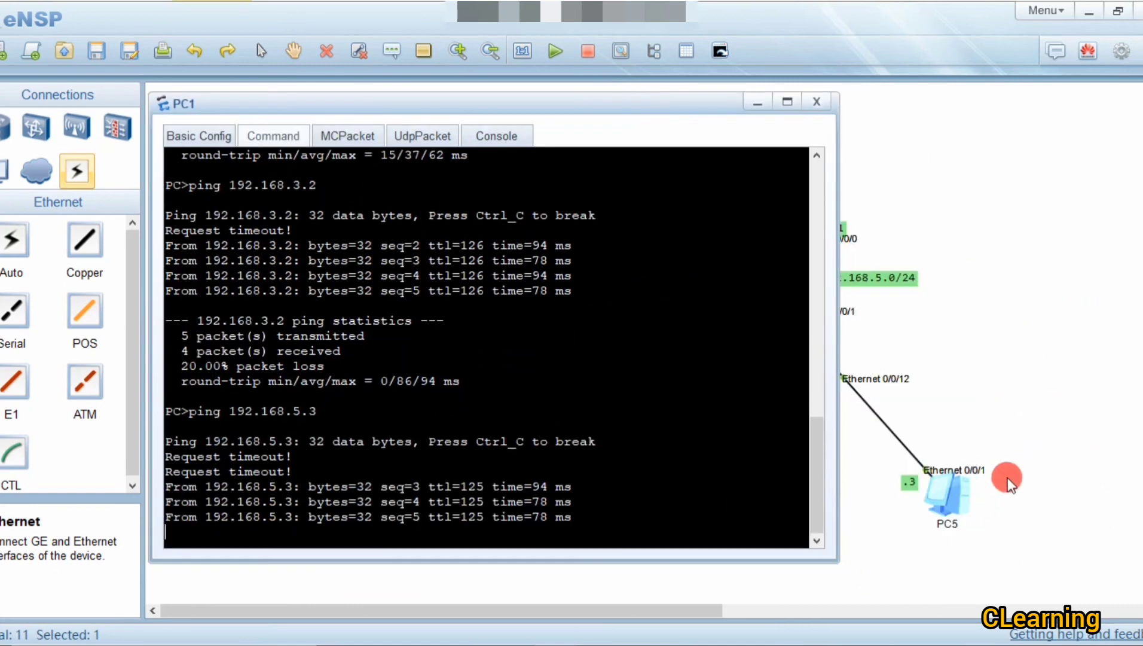
pyautogui.moveTo(566, 105); pyautogui.dragTo(440, 145)
pyautogui.click(683, 146)
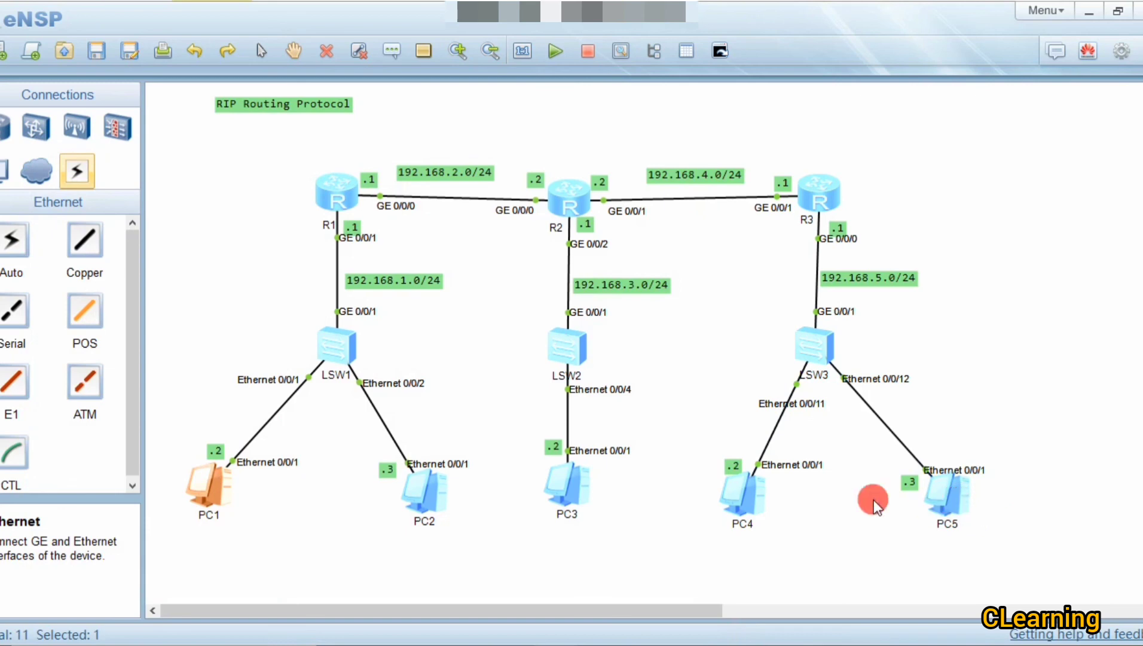
# Step: Open PC5's command line, ping PC3 at 192.168.3.2, and close PC5's window
pyautogui.doubleClick(951, 496)
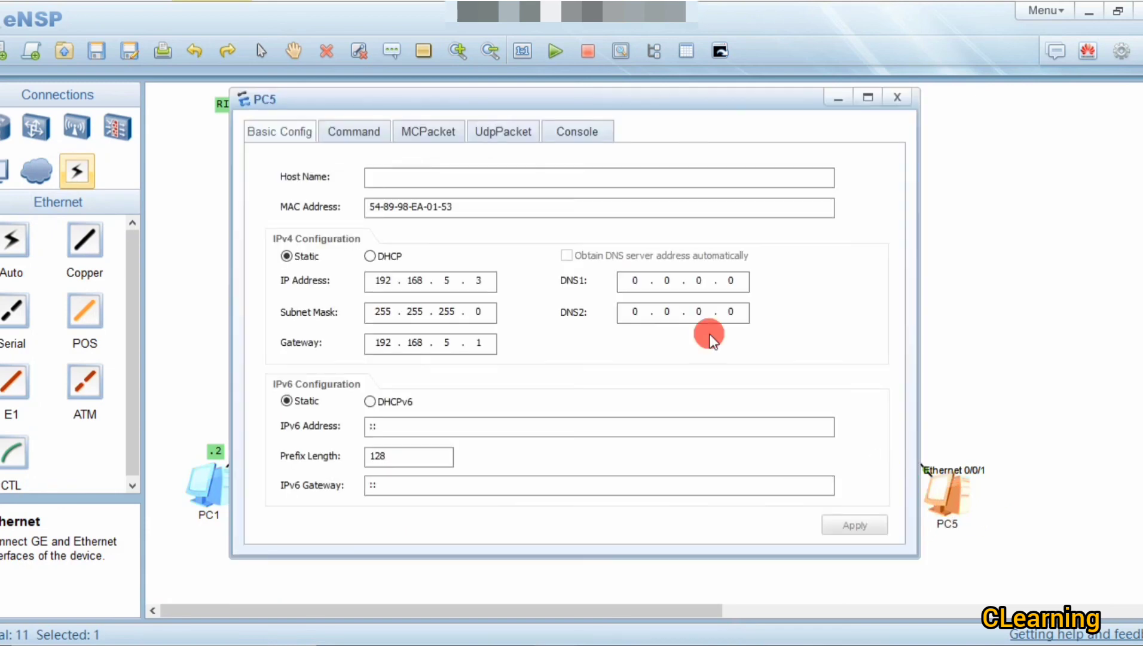
pyautogui.moveTo(398, 86); pyautogui.dragTo(832, 91)
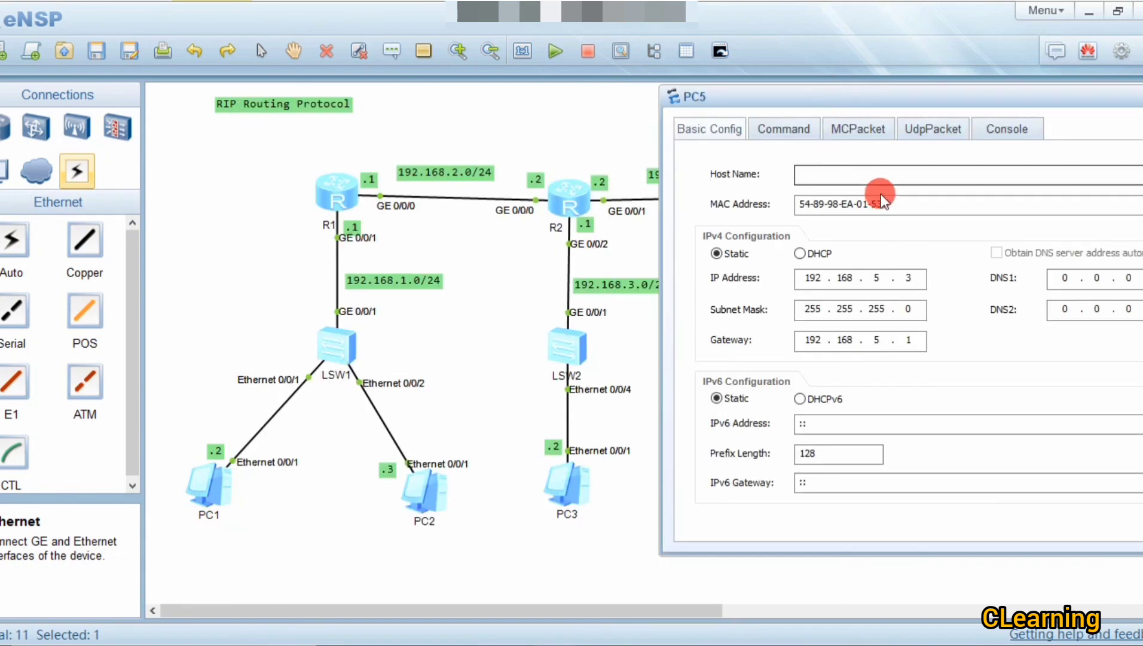
pyautogui.click(789, 127)
pyautogui.write('ping ')
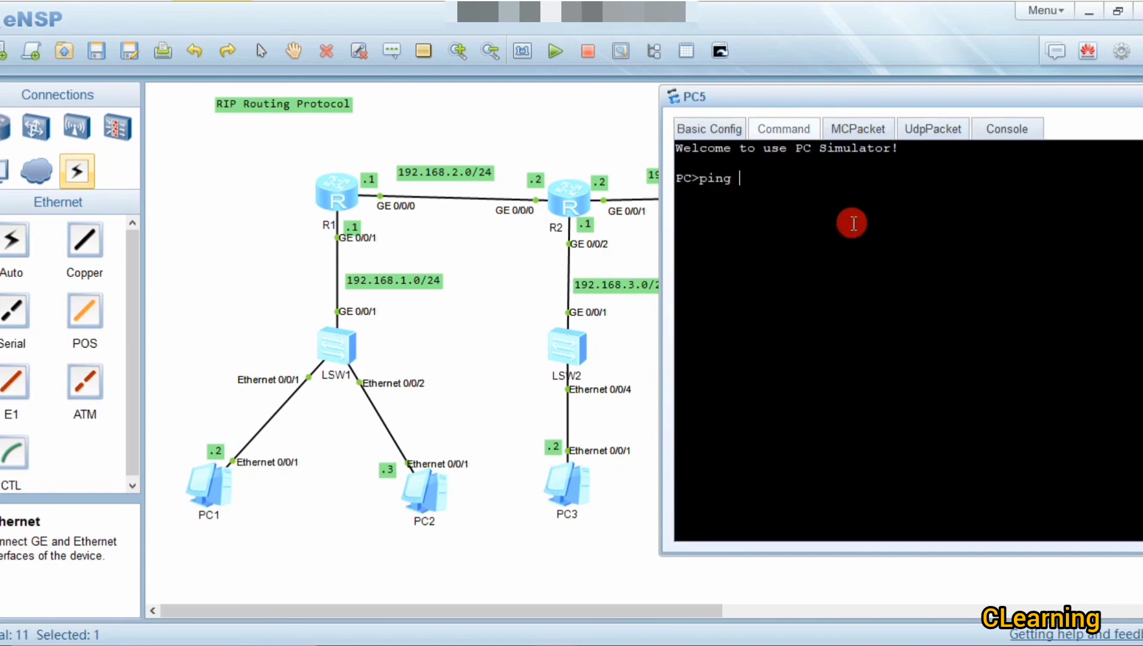
pyautogui.write('192.168.3.2')
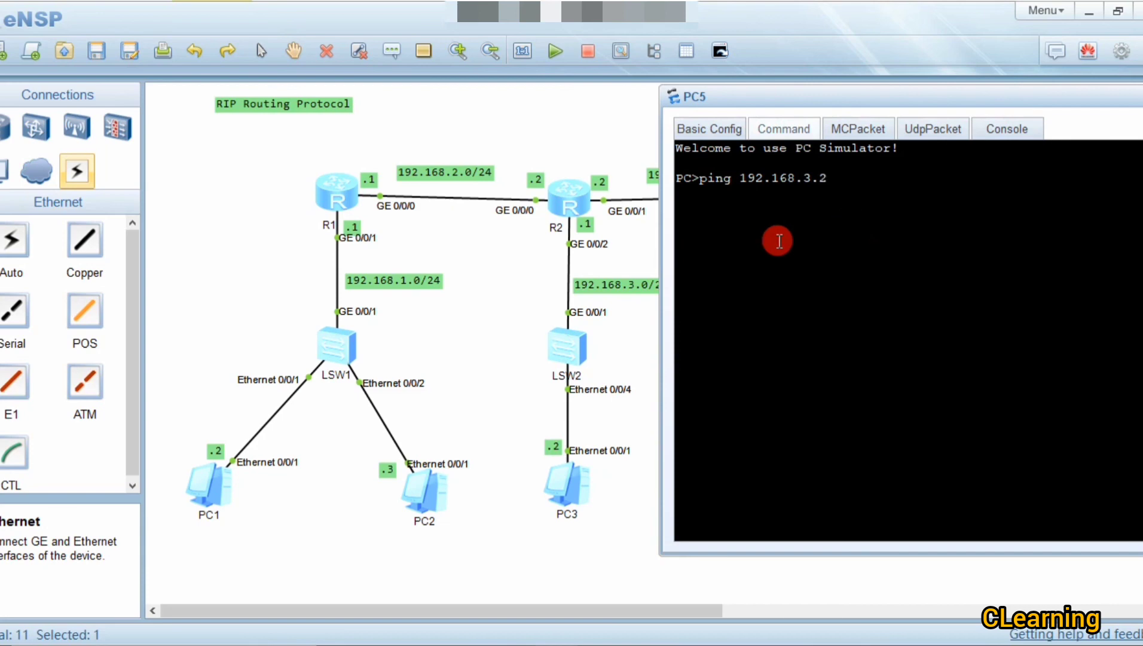
pyautogui.press('Return')
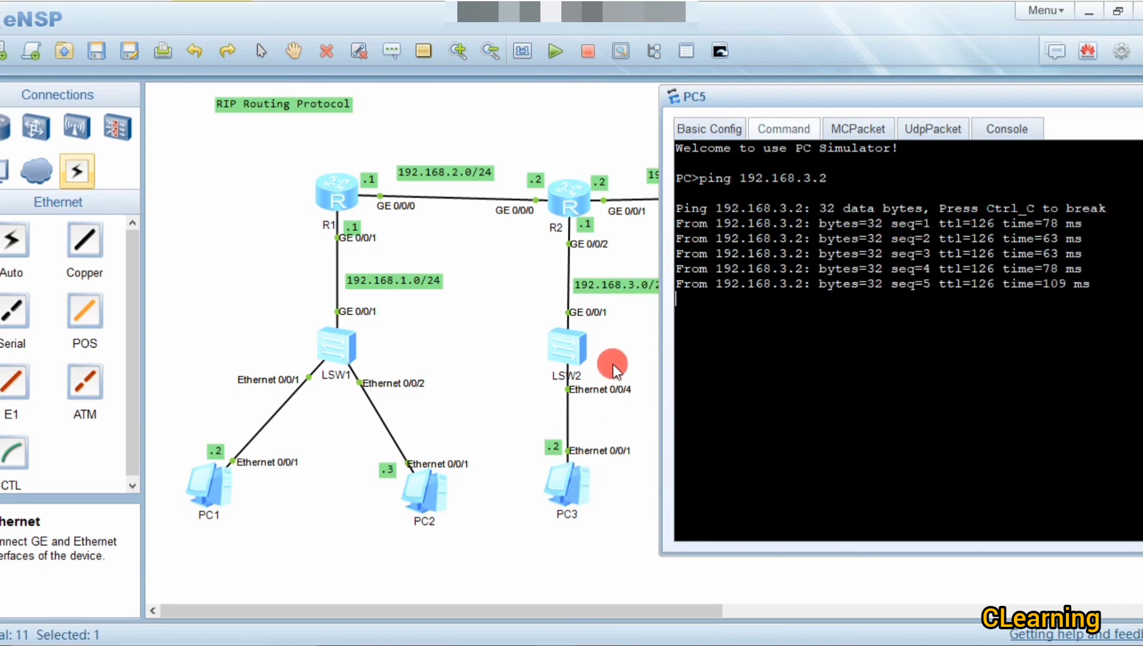
pyautogui.moveTo(1030, 94); pyautogui.dragTo(775, 106)
pyautogui.click(1080, 104)
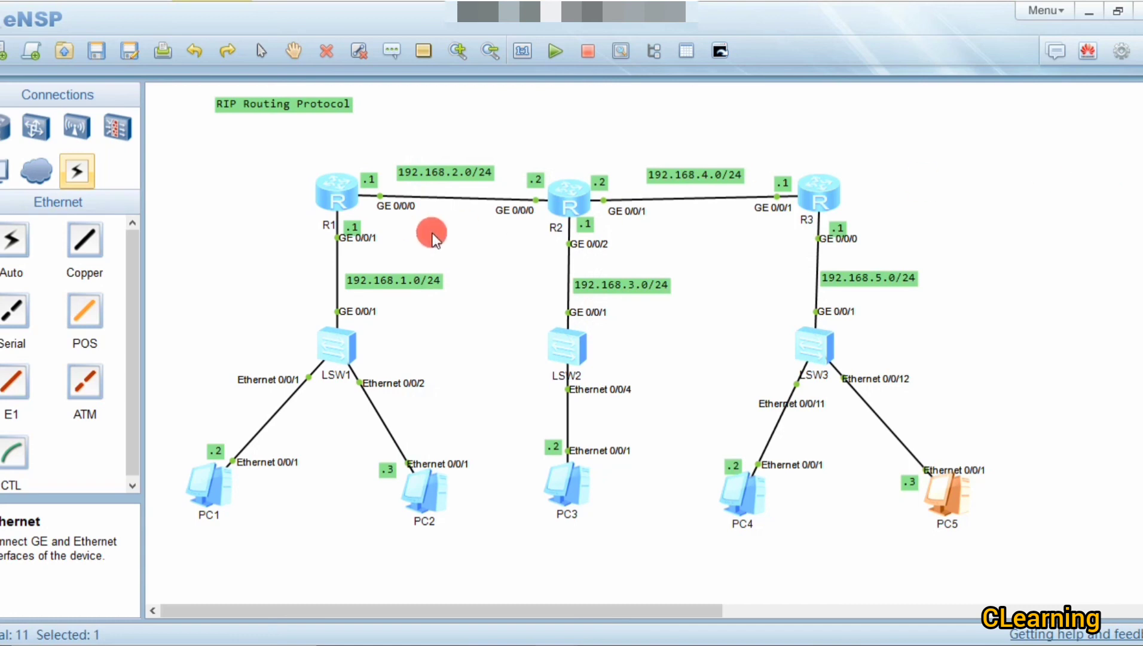
pyautogui.moveTo(340, 200)
pyautogui.mouseDown()
pyautogui.moveTo(308, 204)
pyautogui.moveTo(319, 194)
pyautogui.mouseUp()
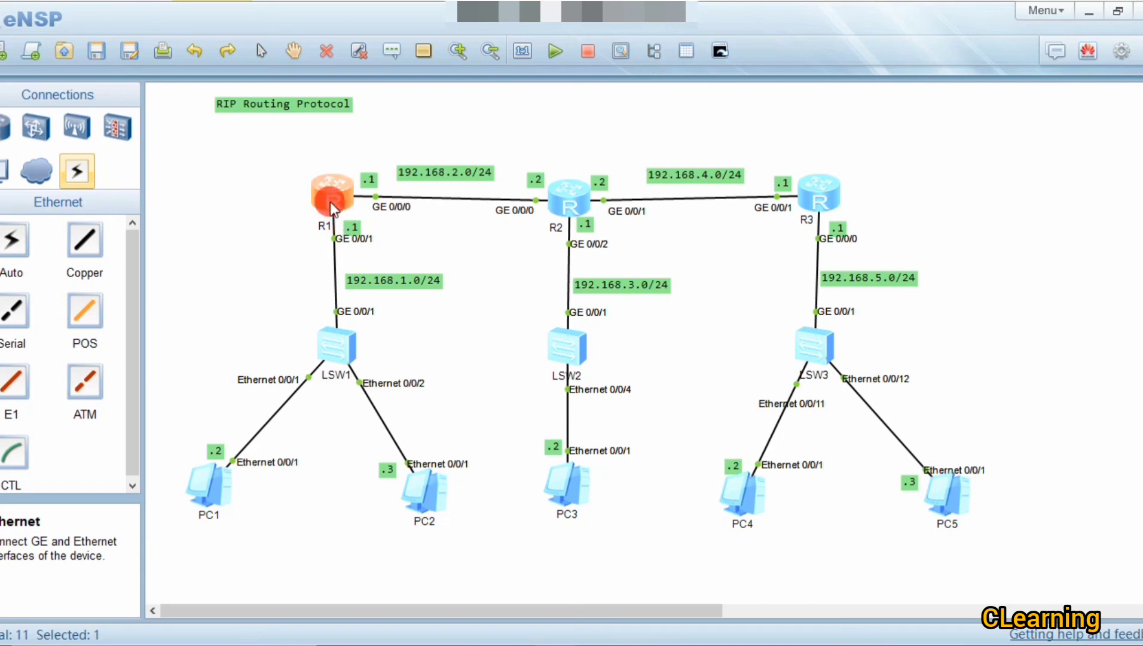
pyautogui.click(453, 146)
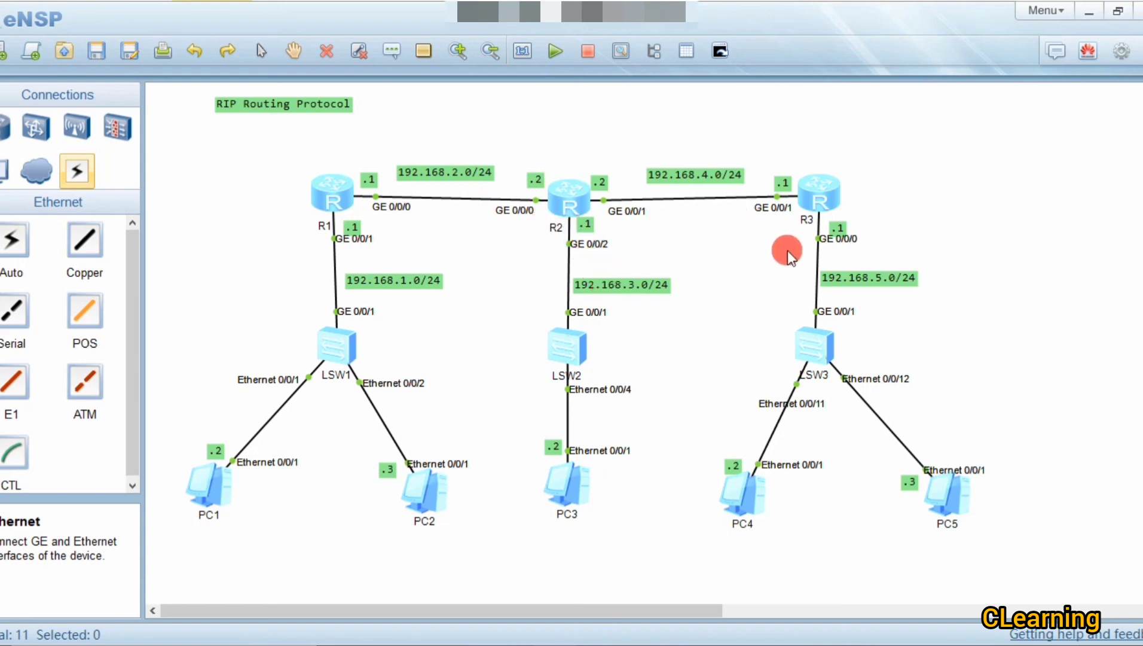
pyautogui.click(817, 193)
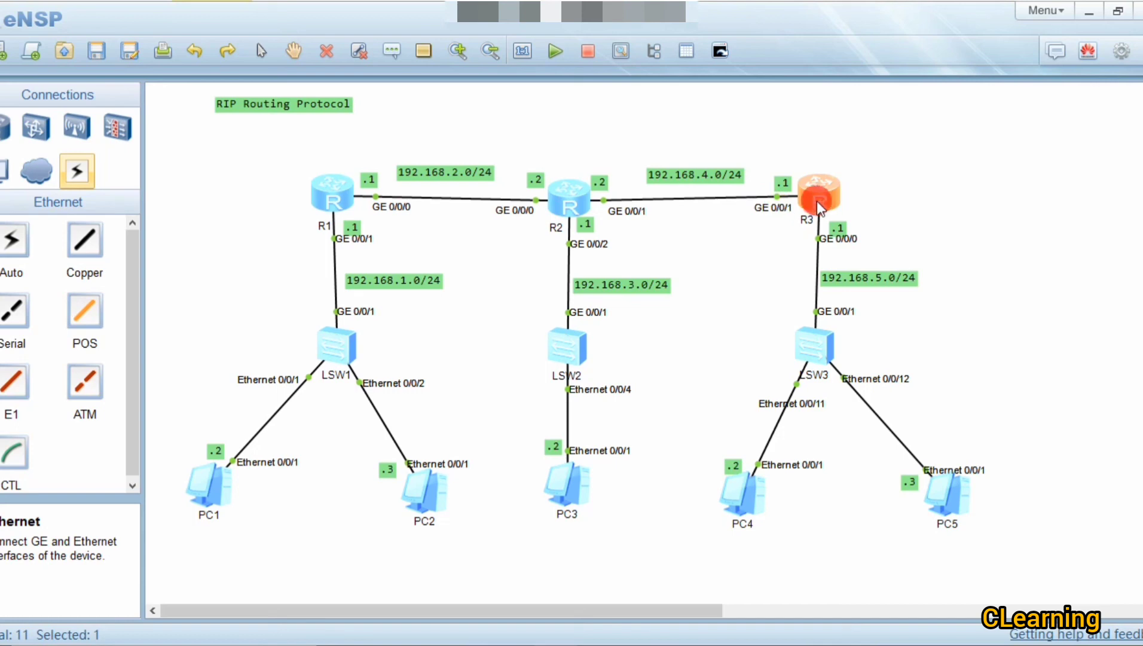
pyautogui.click(583, 225)
pyautogui.moveTo(583, 225); pyautogui.dragTo(584, 223)
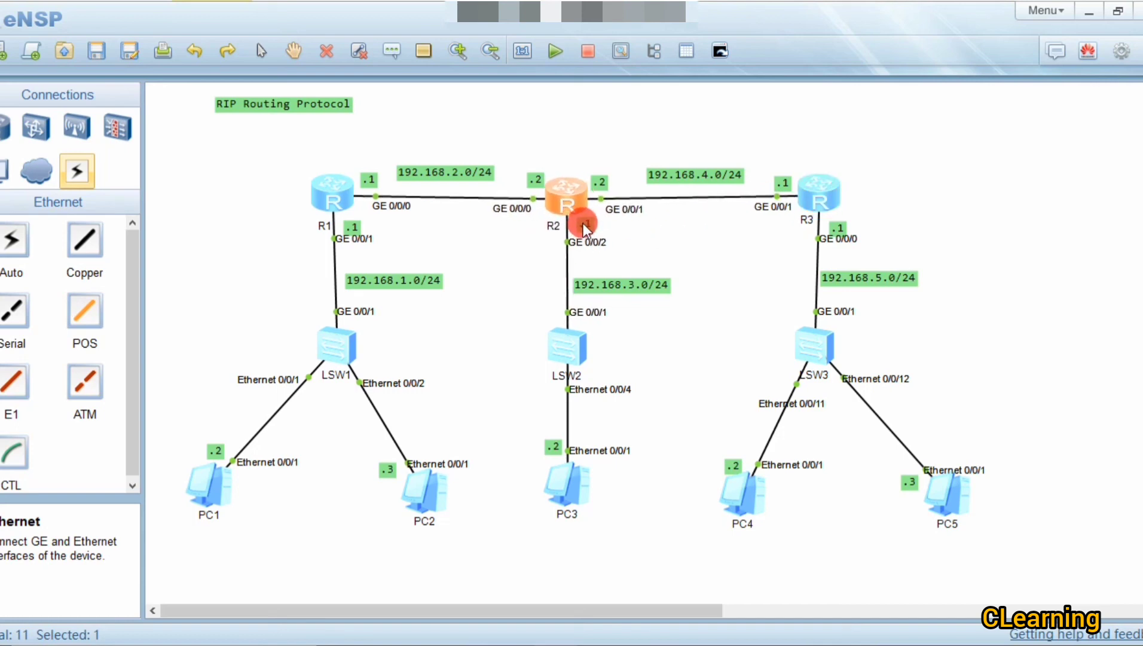
pyautogui.click(614, 228)
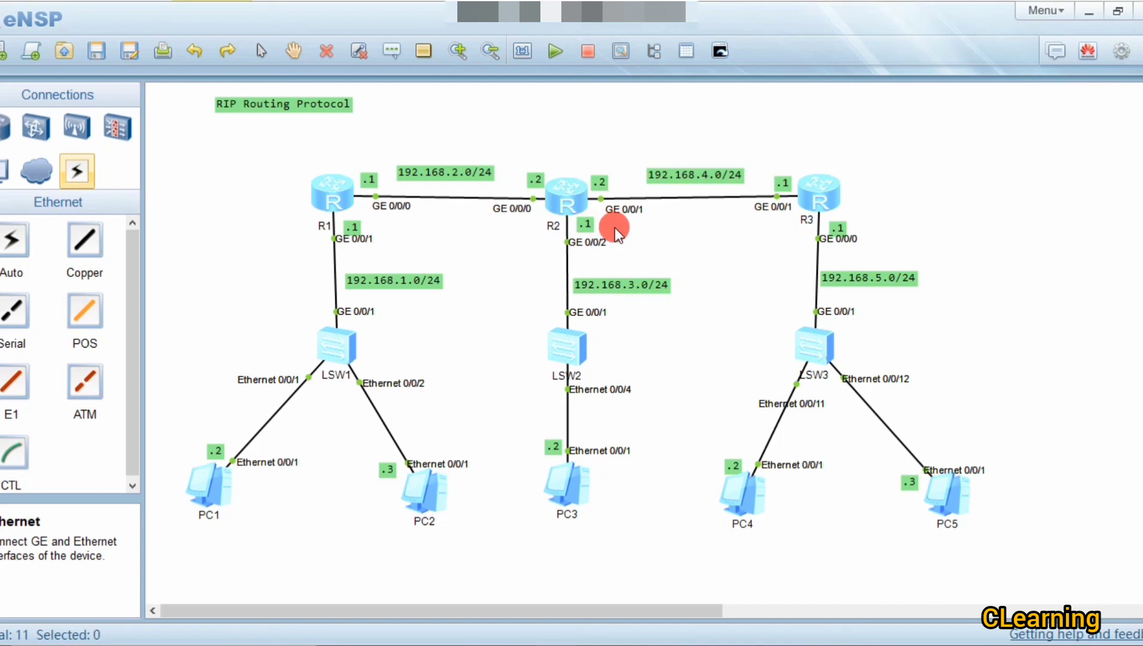